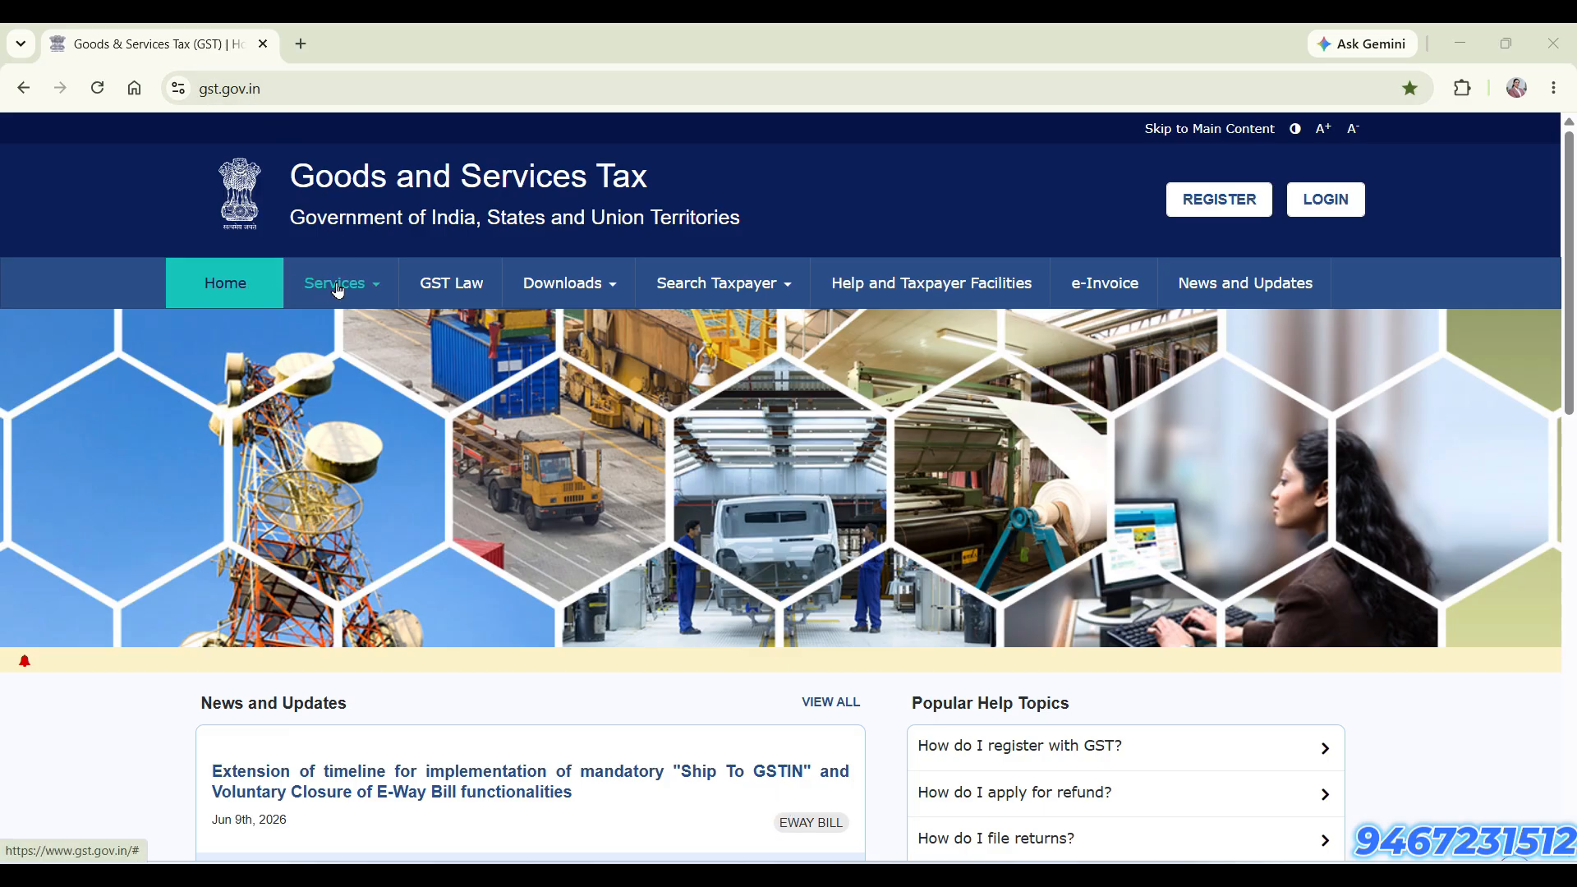
Open the new GST registration form from the portal's registration services
{"action": "left_click", "coordinate": [375, 289]}
{"action": "mouse_move", "coordinate": [261, 332]}
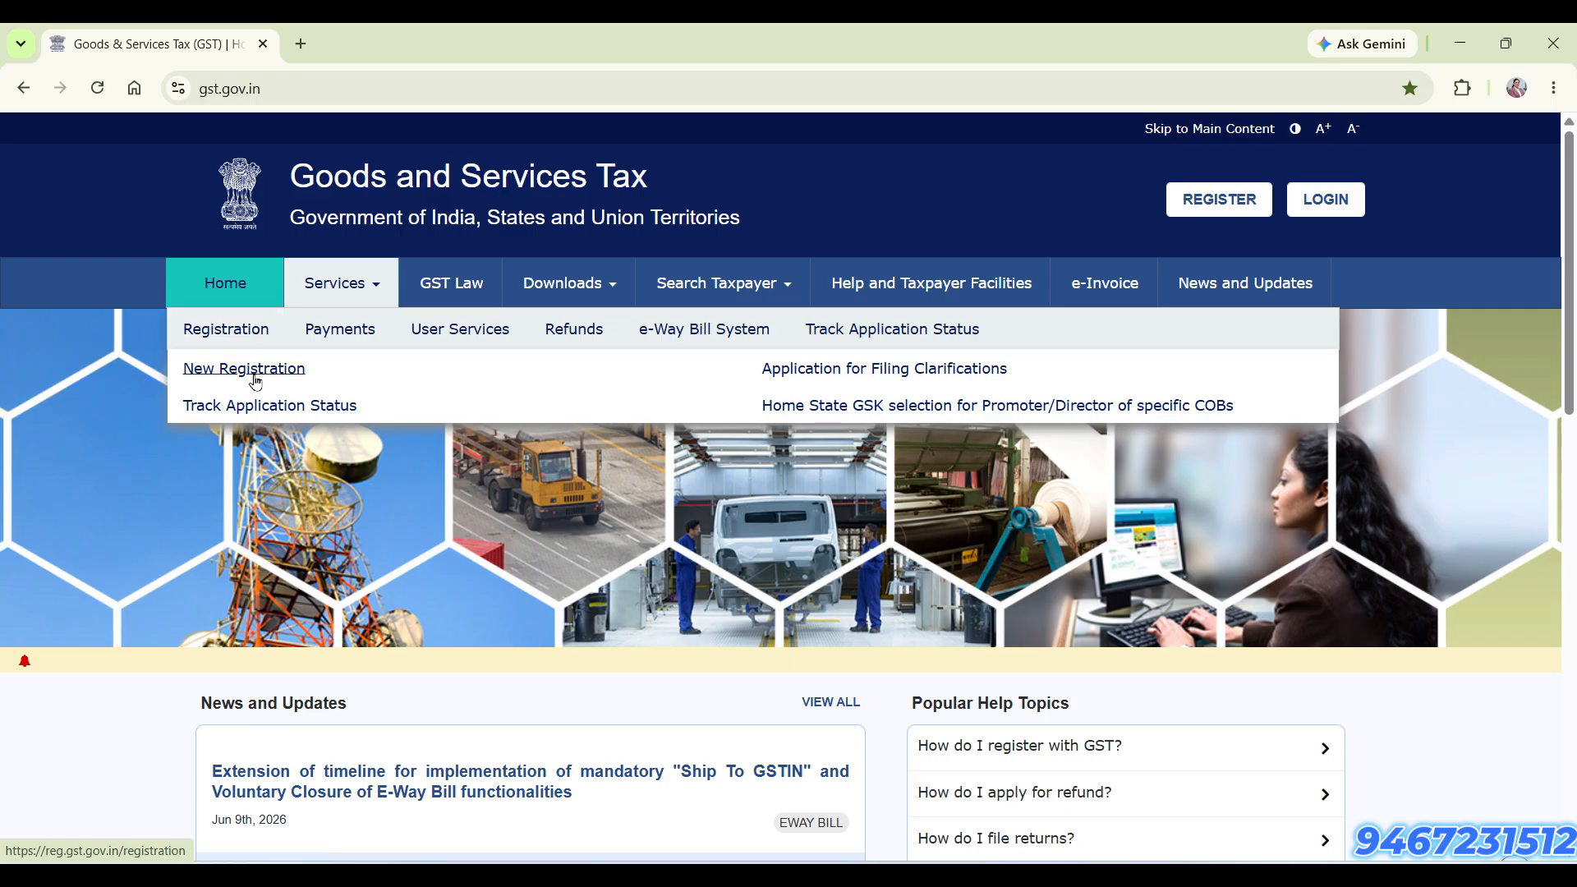
{"action": "left_click", "coordinate": [244, 369]}
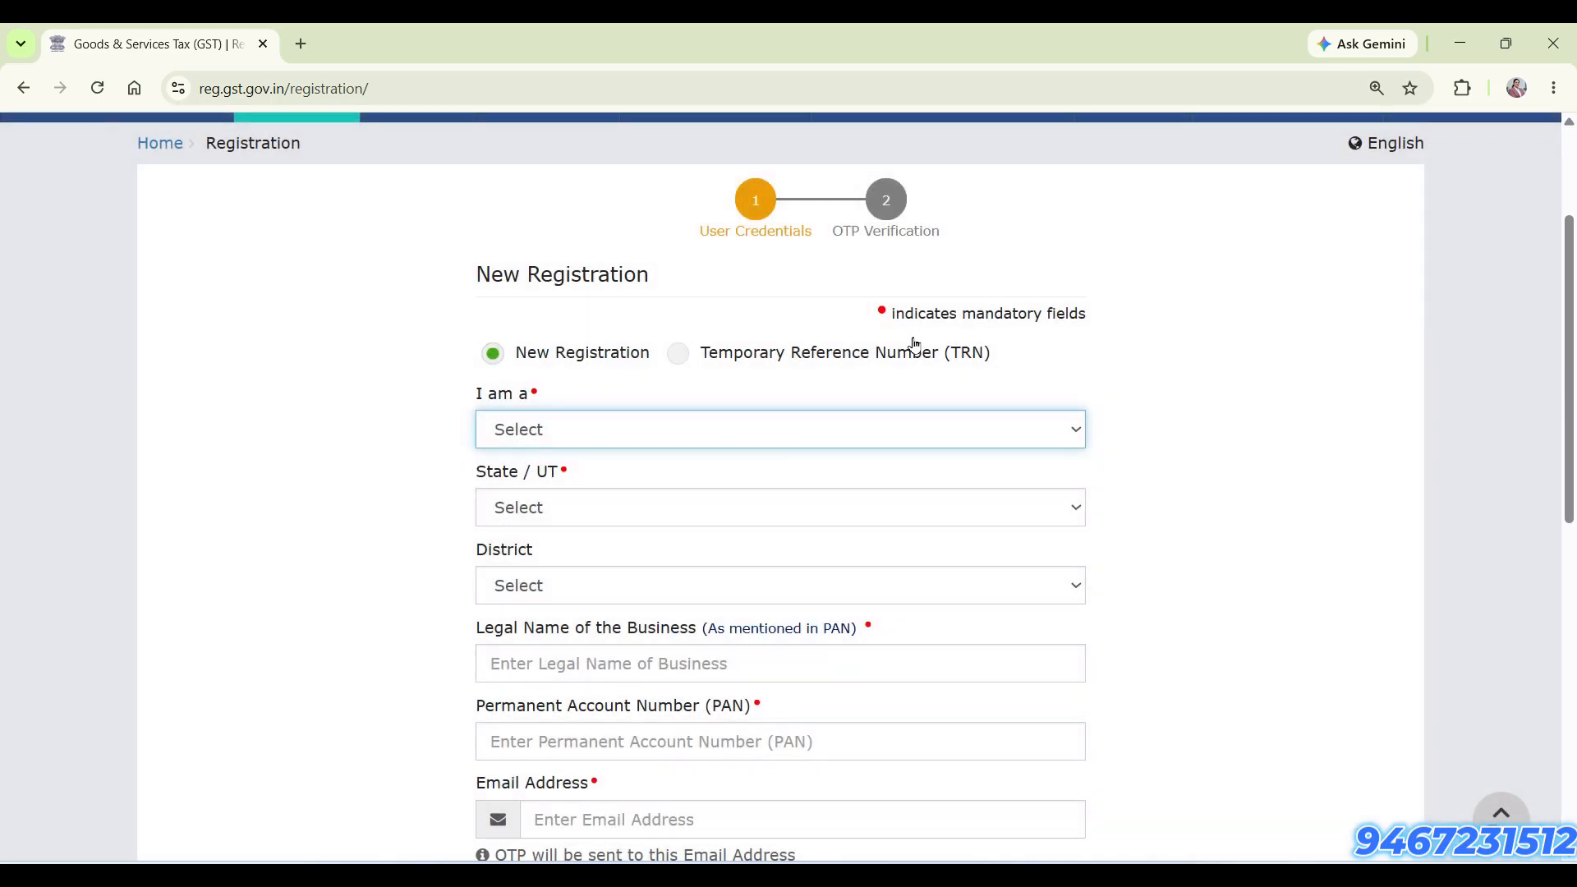
Set the applicant type of the new registration to Taxpayer
{"action": "scroll", "coordinate": [620, 674], "scroll_direction": "down", "scroll_amount": 3}
{"action": "scroll", "coordinate": [624, 680], "scroll_direction": "up", "scroll_amount": 1}
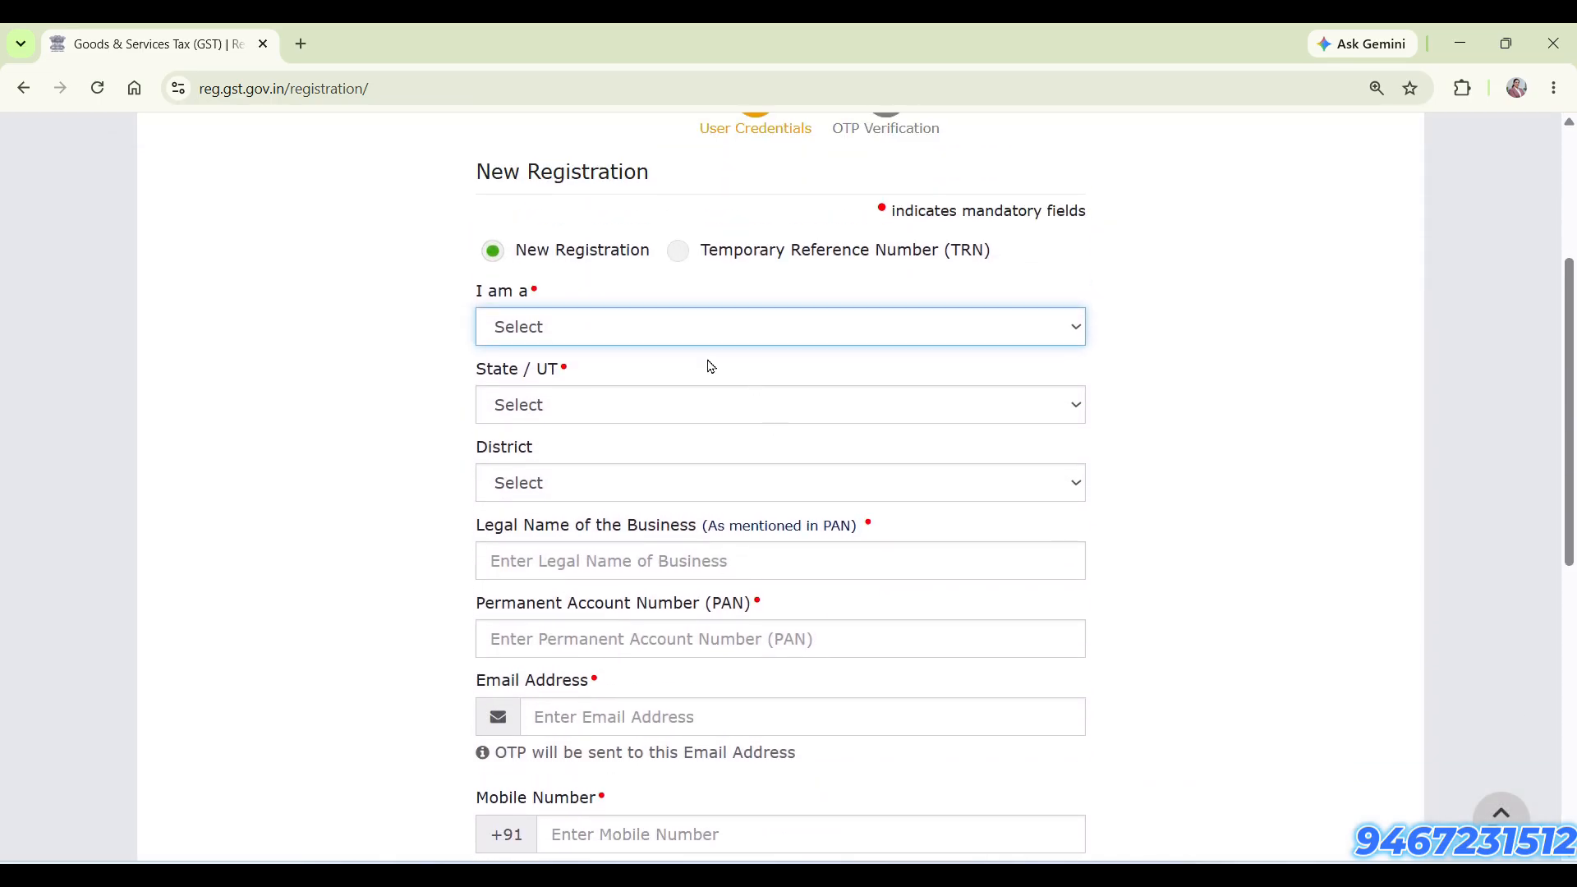
{"action": "left_click", "coordinate": [707, 330]}
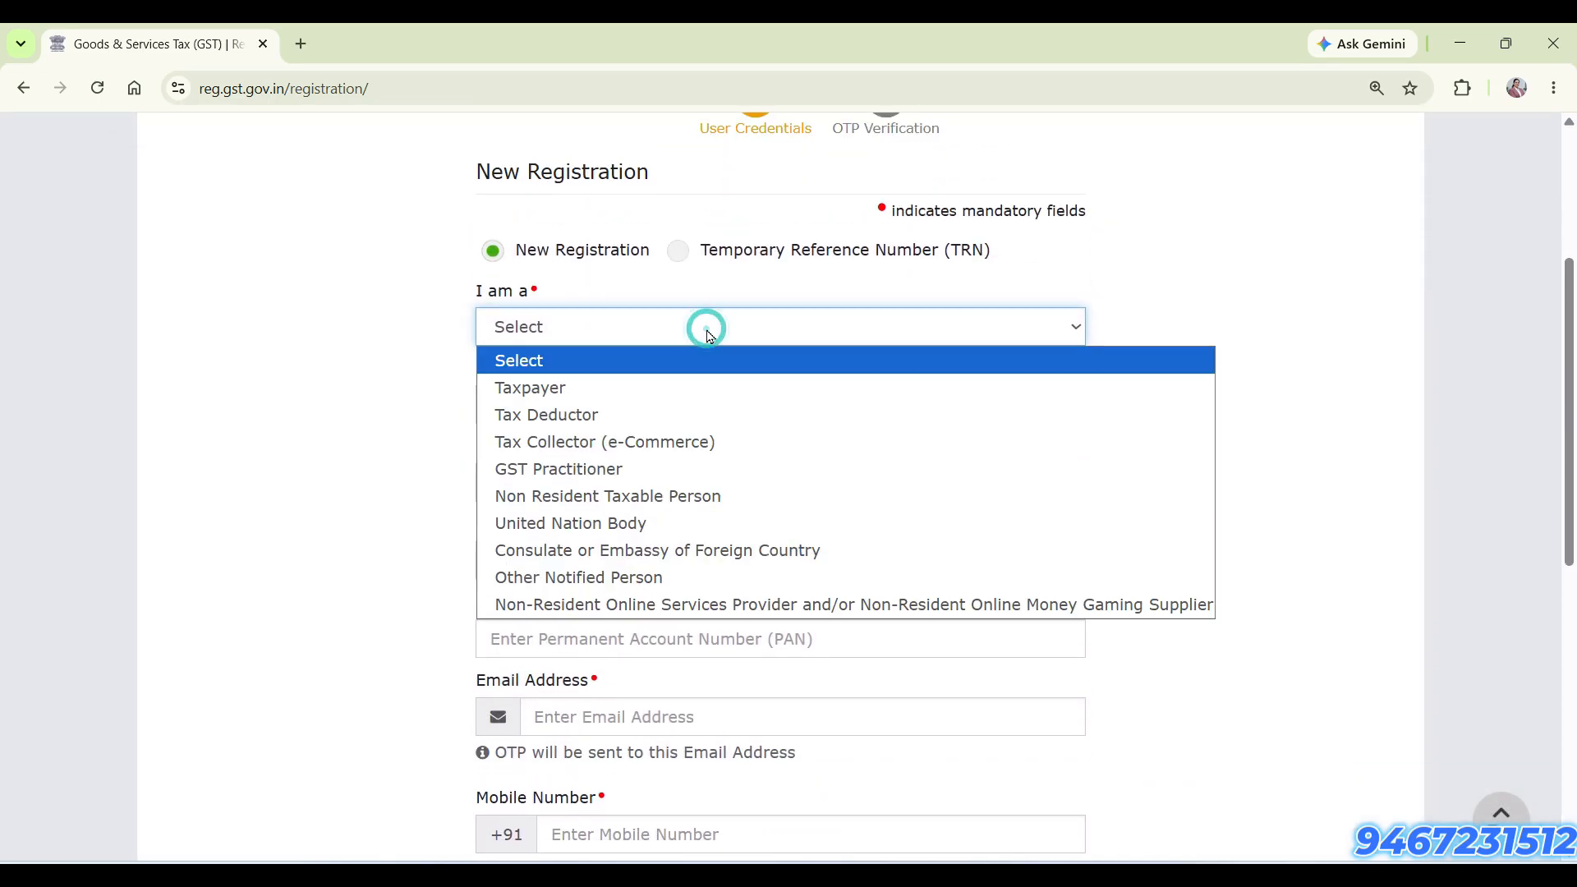
{"action": "left_click", "coordinate": [690, 388]}
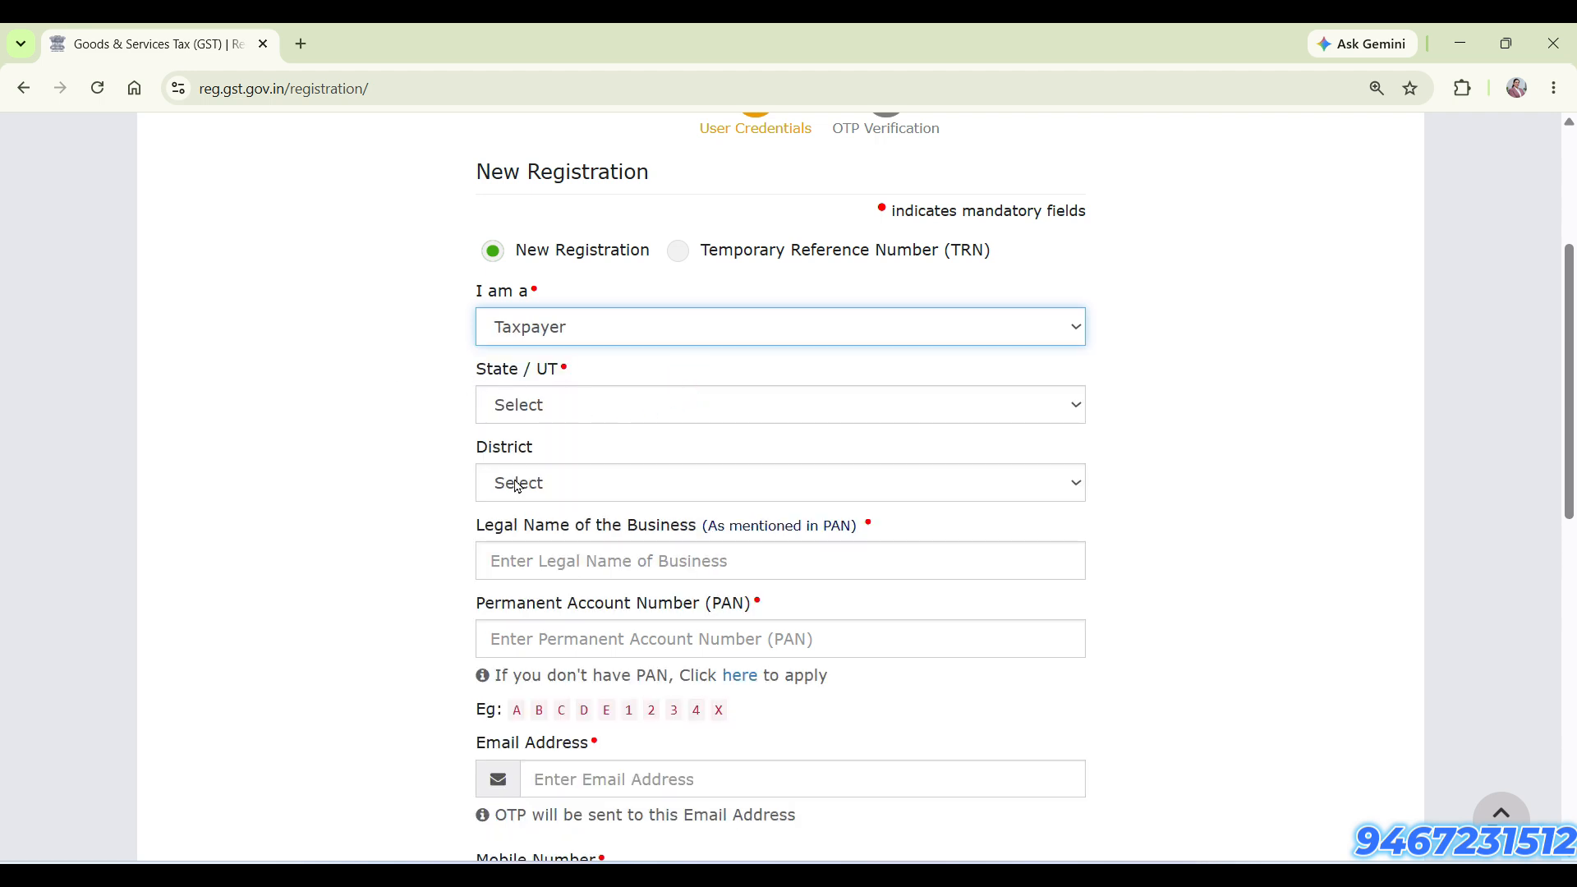
Review the business name, PAN, contact and CAPTCHA fields, and submit the Part A details for OTP verification
{"action": "scroll", "coordinate": [593, 456], "scroll_direction": "down", "scroll_amount": 1}
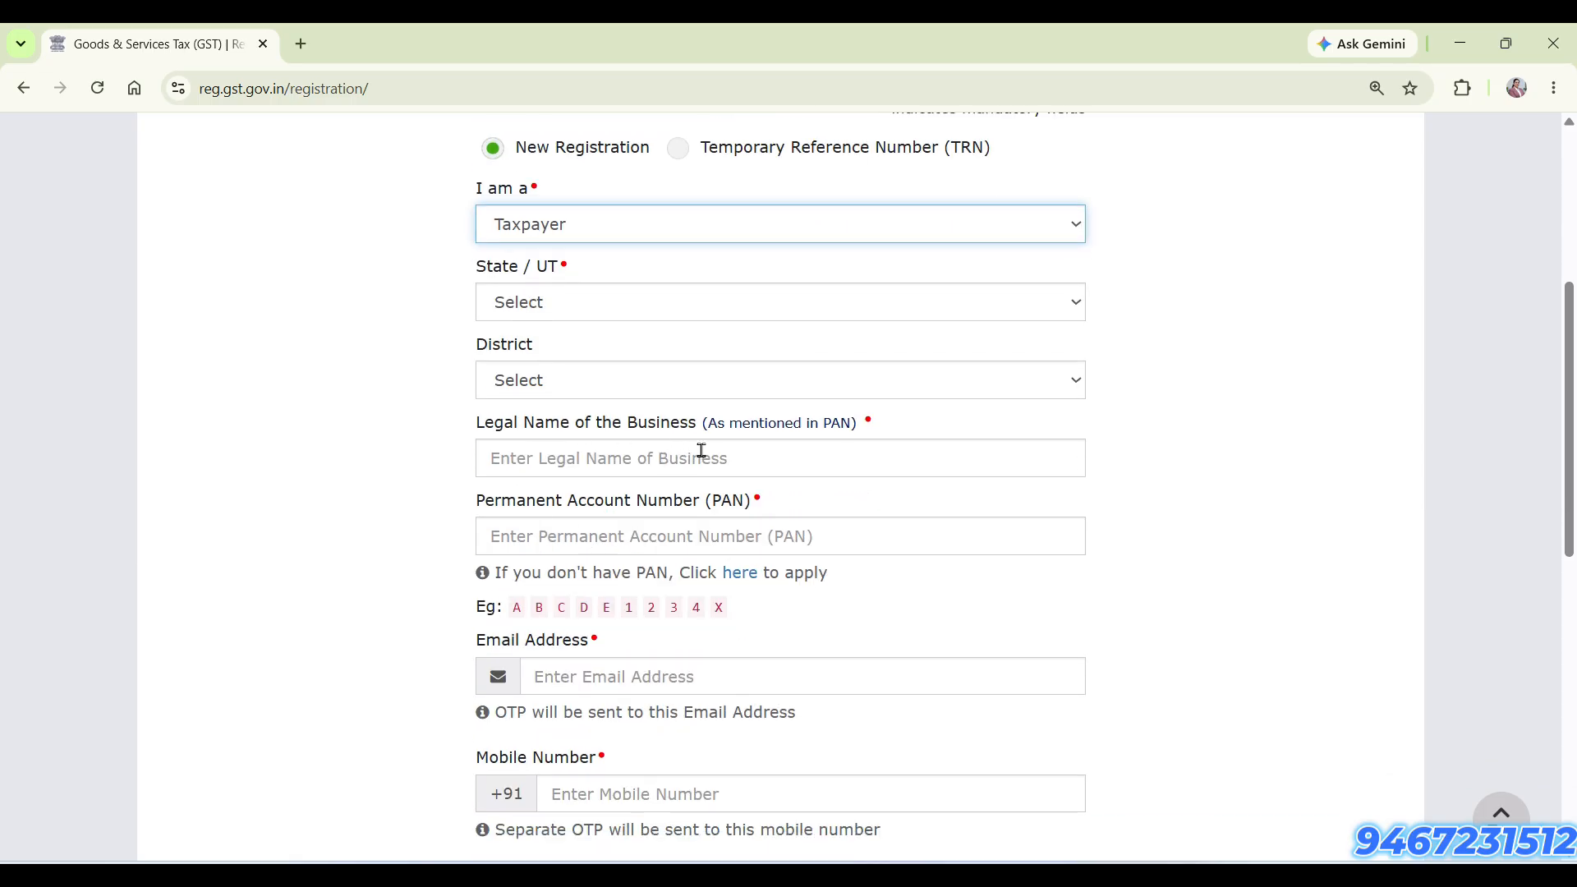
{"action": "left_click_drag", "start_coordinate": [708, 424], "coordinate": [851, 428]}
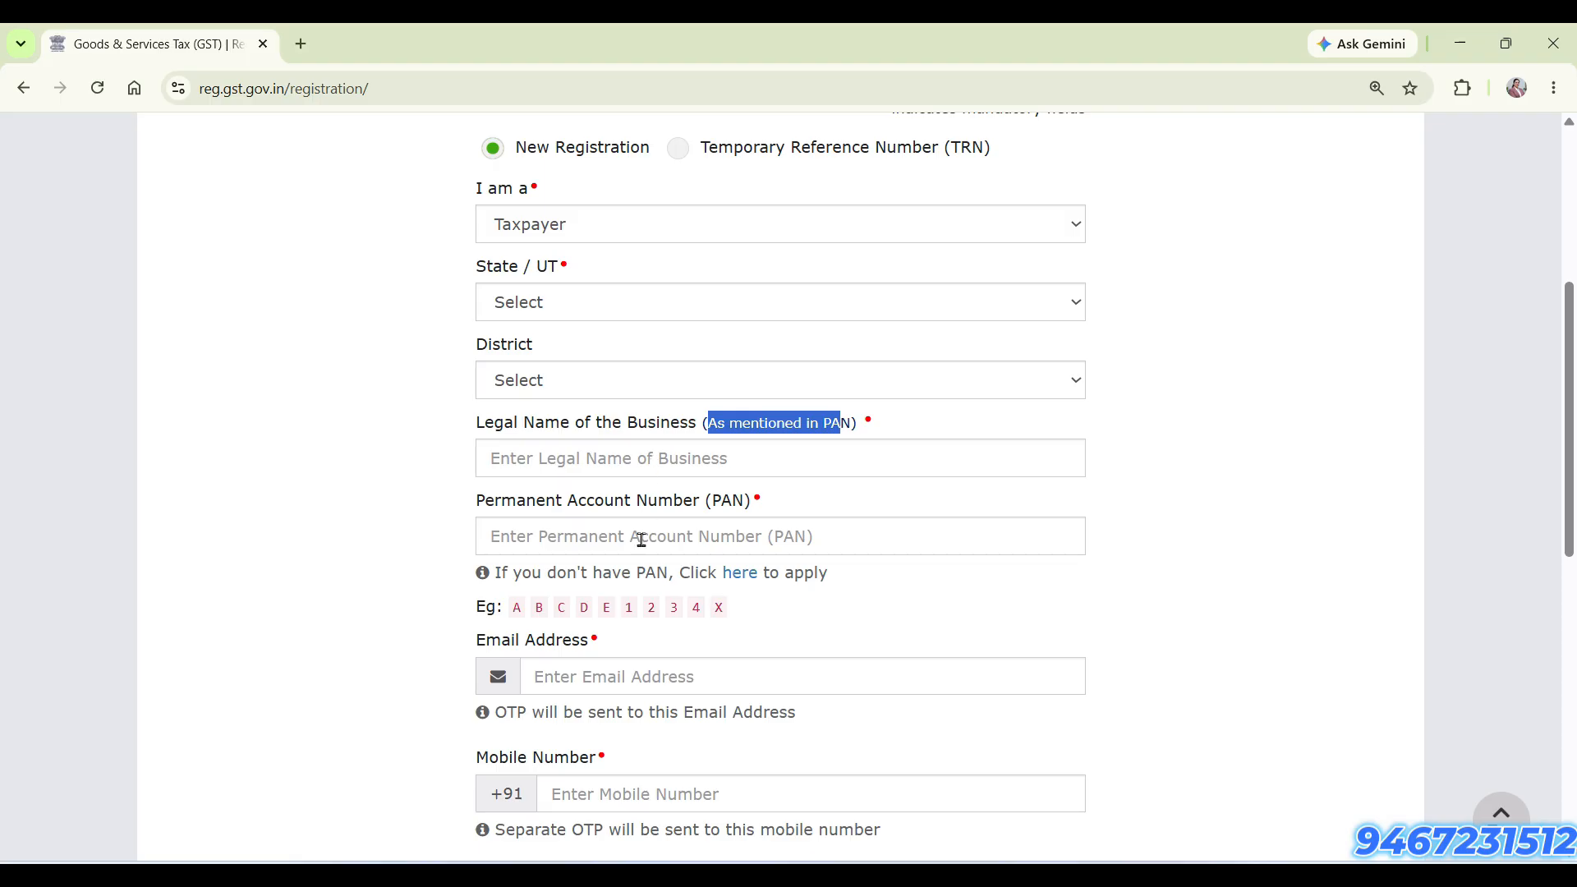
{"action": "scroll", "coordinate": [642, 540], "scroll_direction": "down", "scroll_amount": 3}
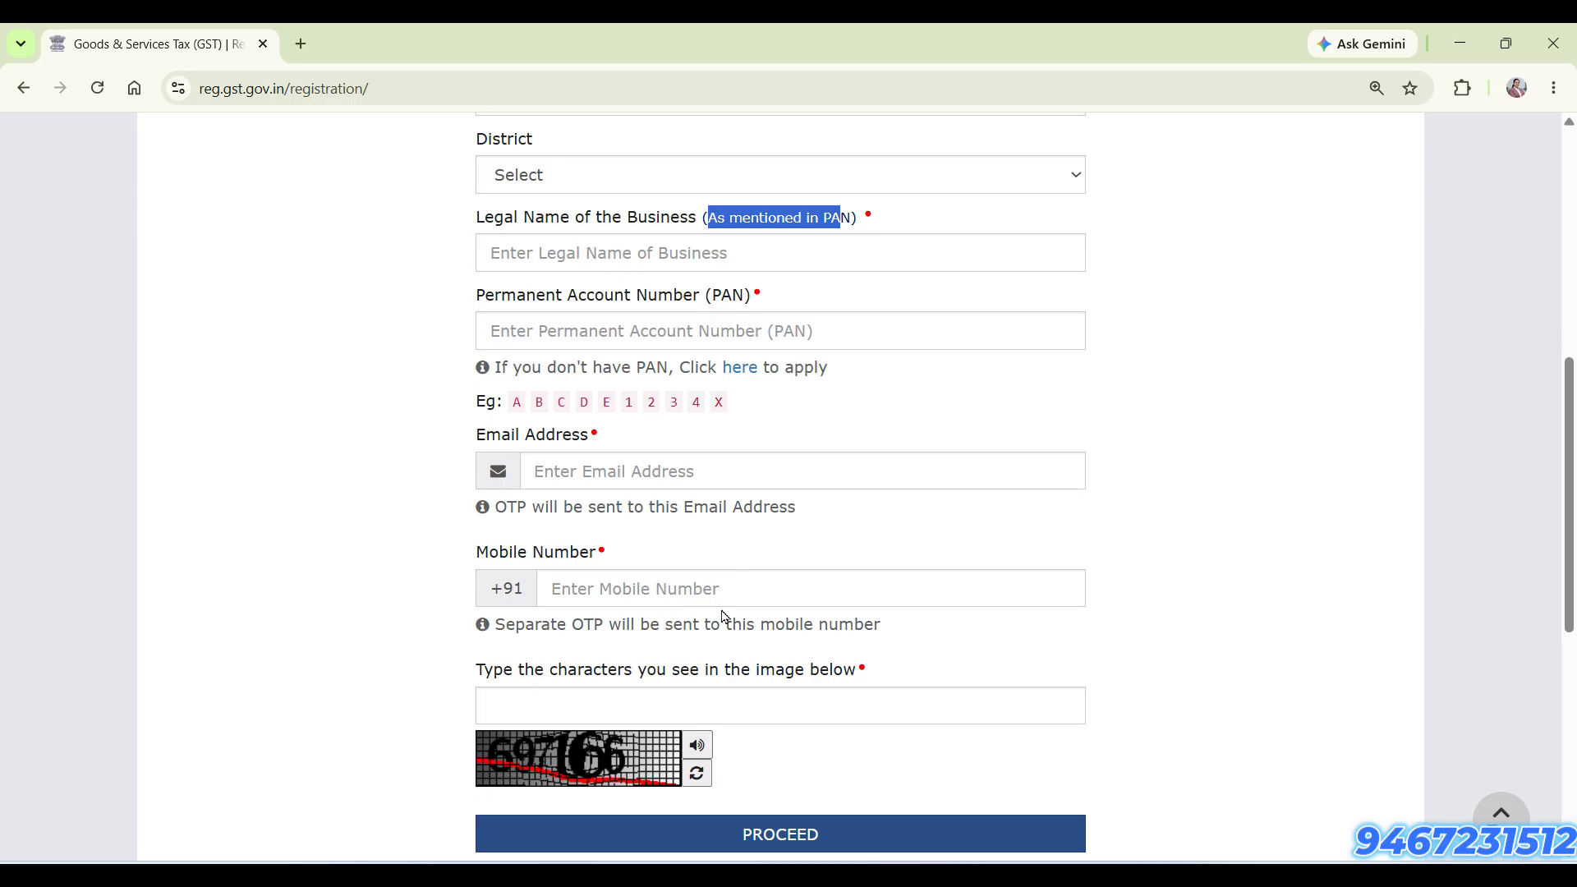
{"action": "scroll", "coordinate": [723, 664], "scroll_direction": "down", "scroll_amount": 1}
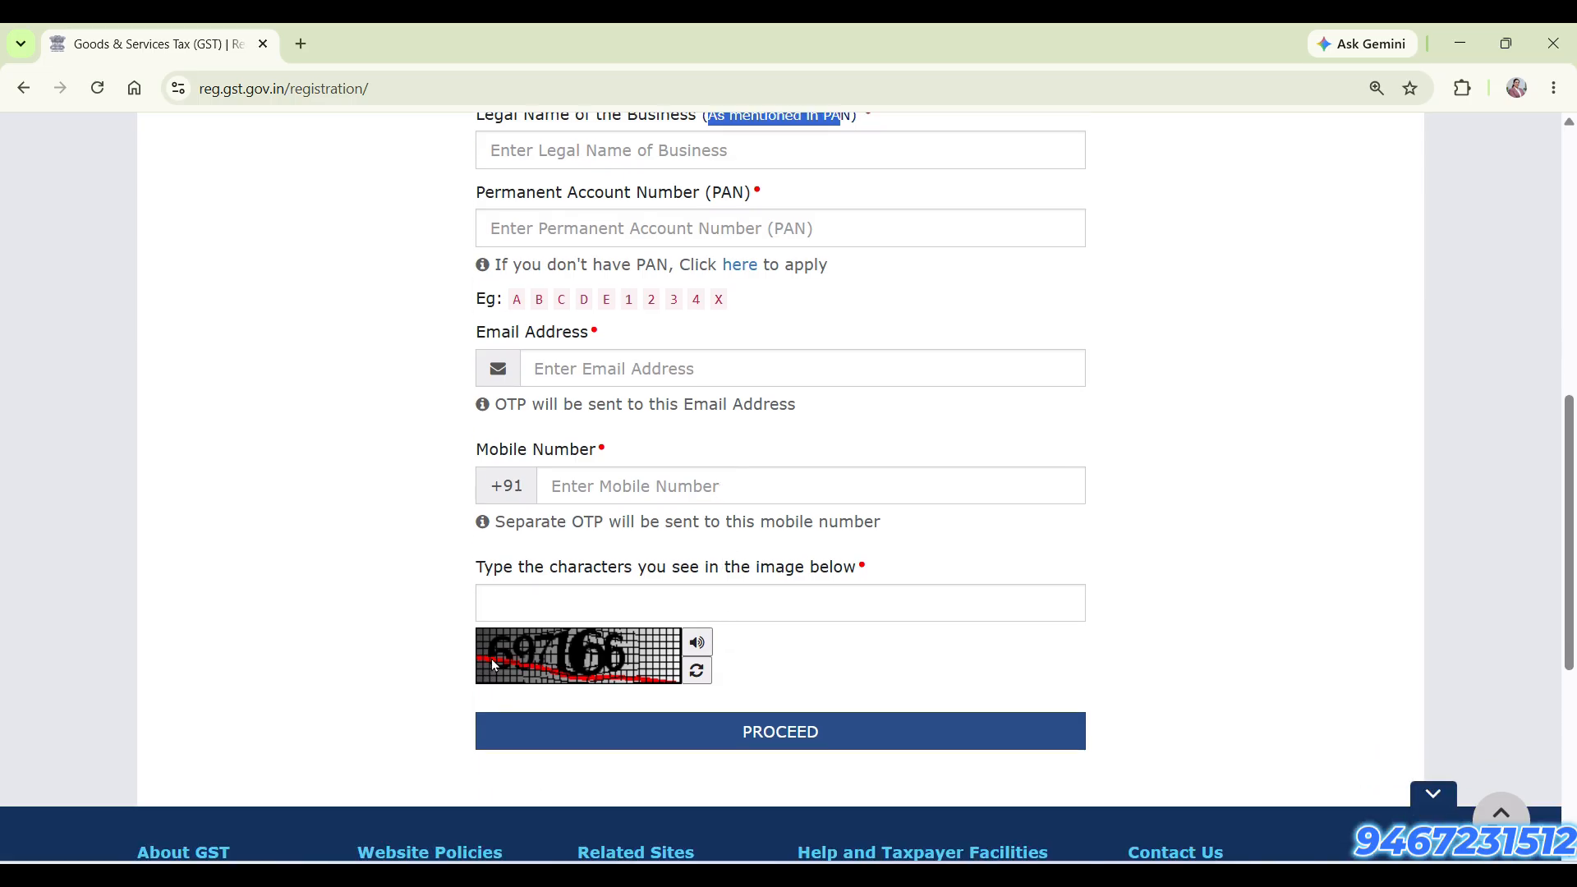
{"action": "left_click", "coordinate": [897, 722]}
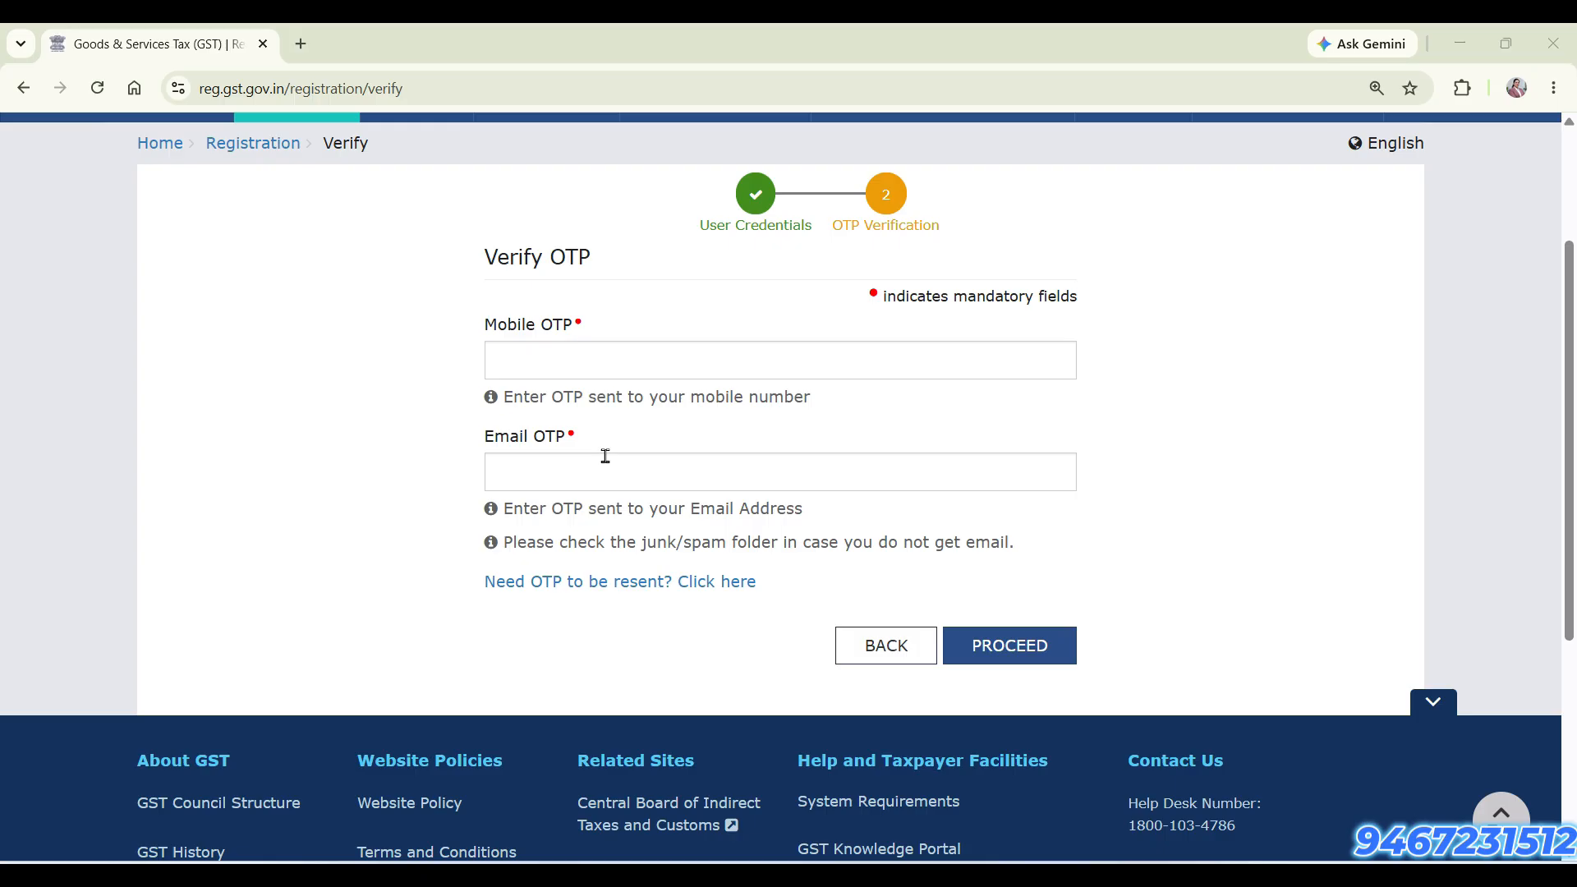
Submit the OTP verification and select the issued Temporary Reference Number for copying
{"action": "left_click", "coordinate": [1026, 649]}
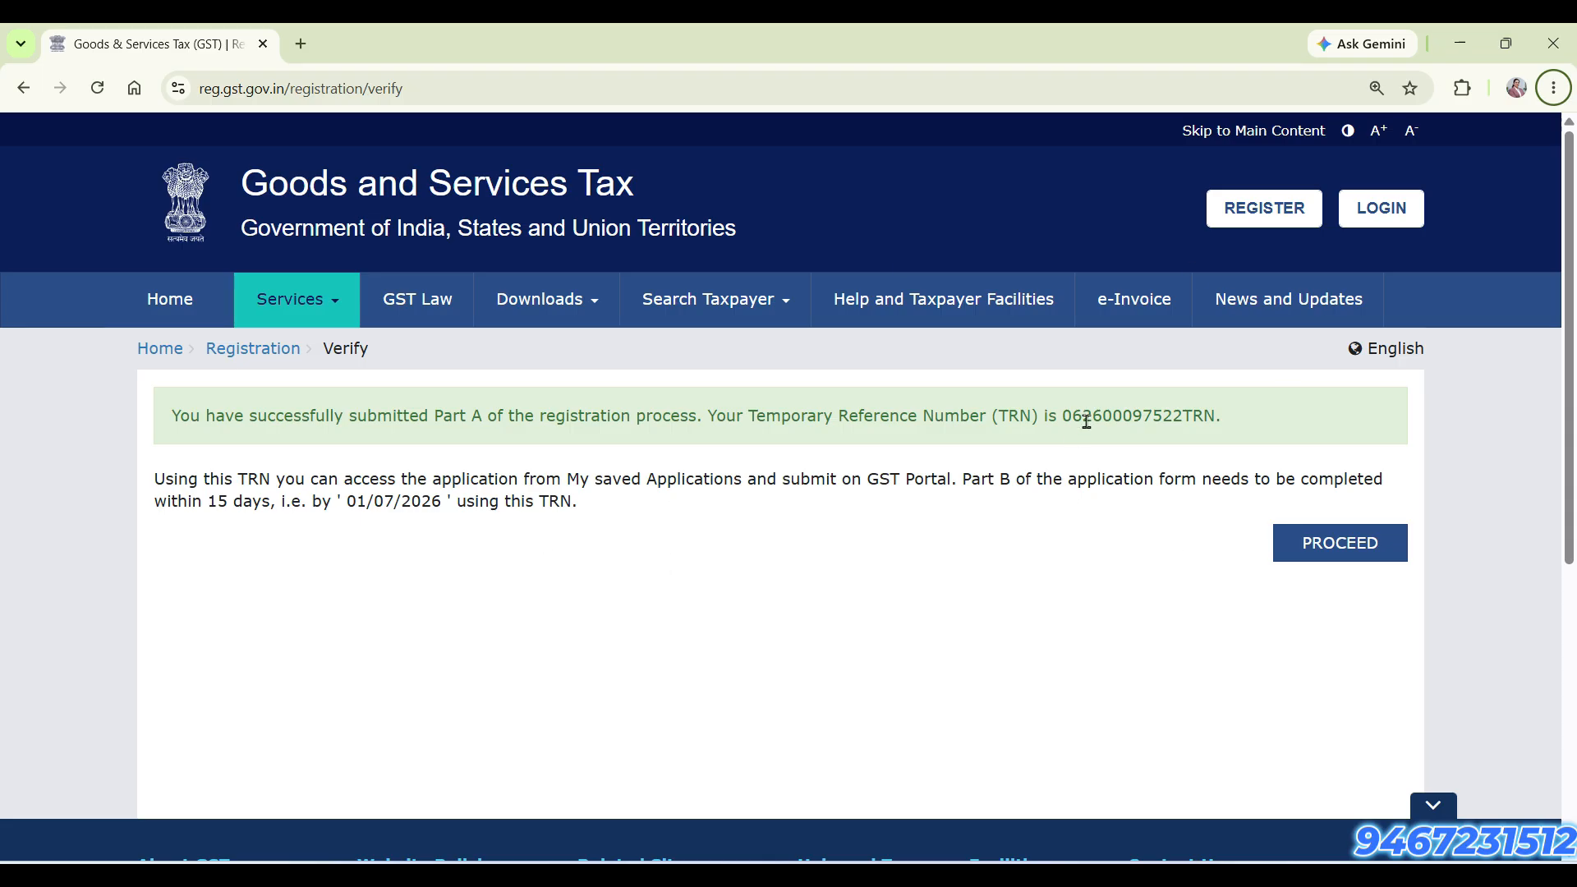
{"action": "double_click", "coordinate": [1142, 416]}
{"action": "key", "text": "ctrl+c"}
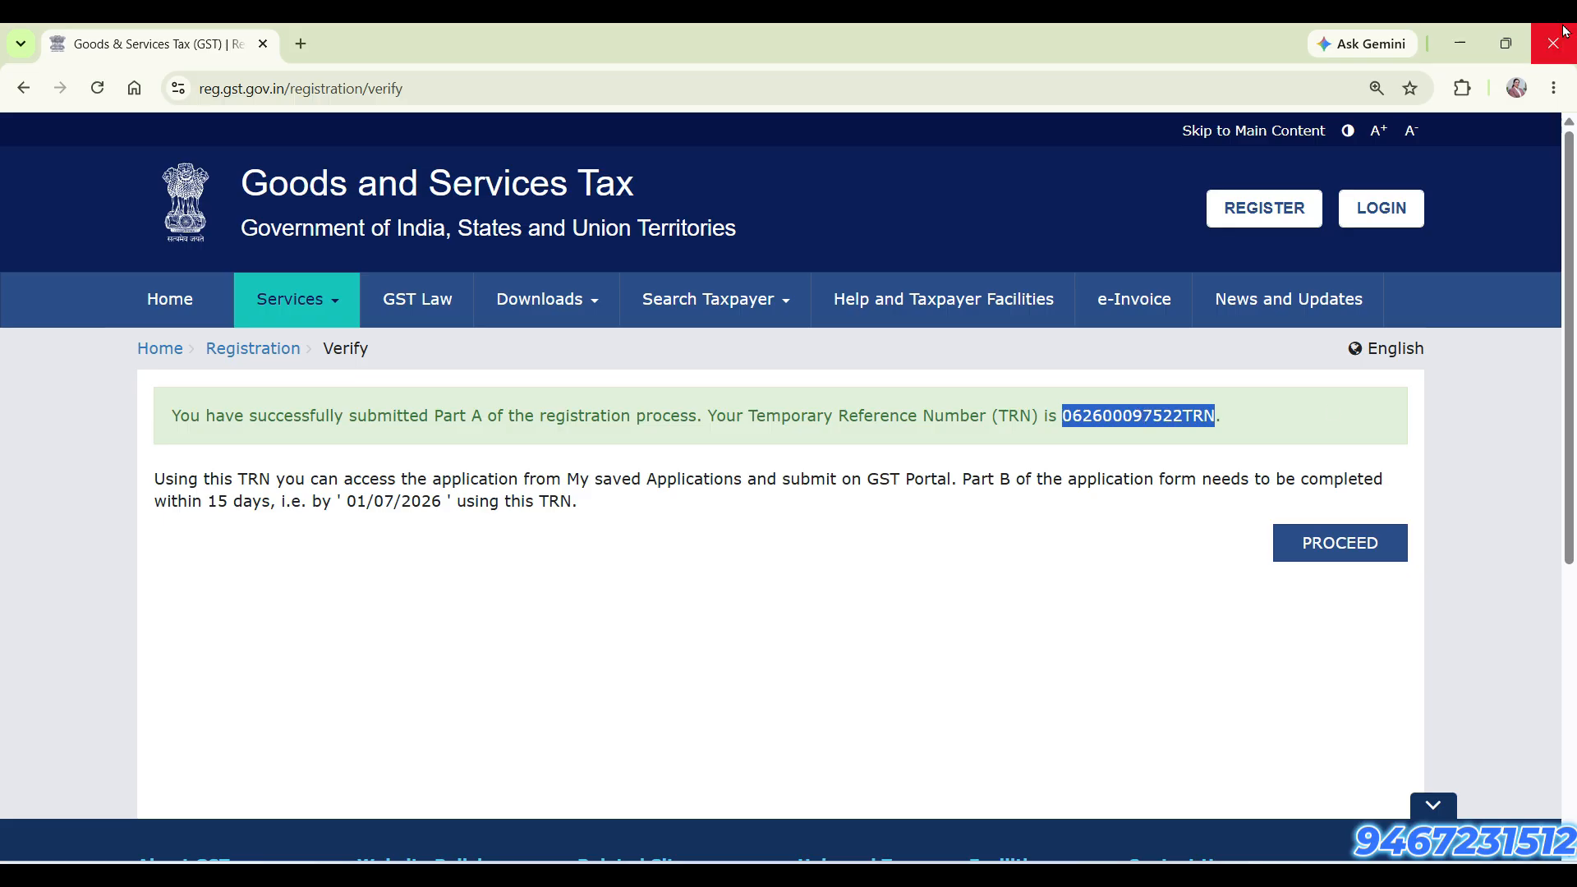
{"action": "left_click", "coordinate": [1343, 544]}
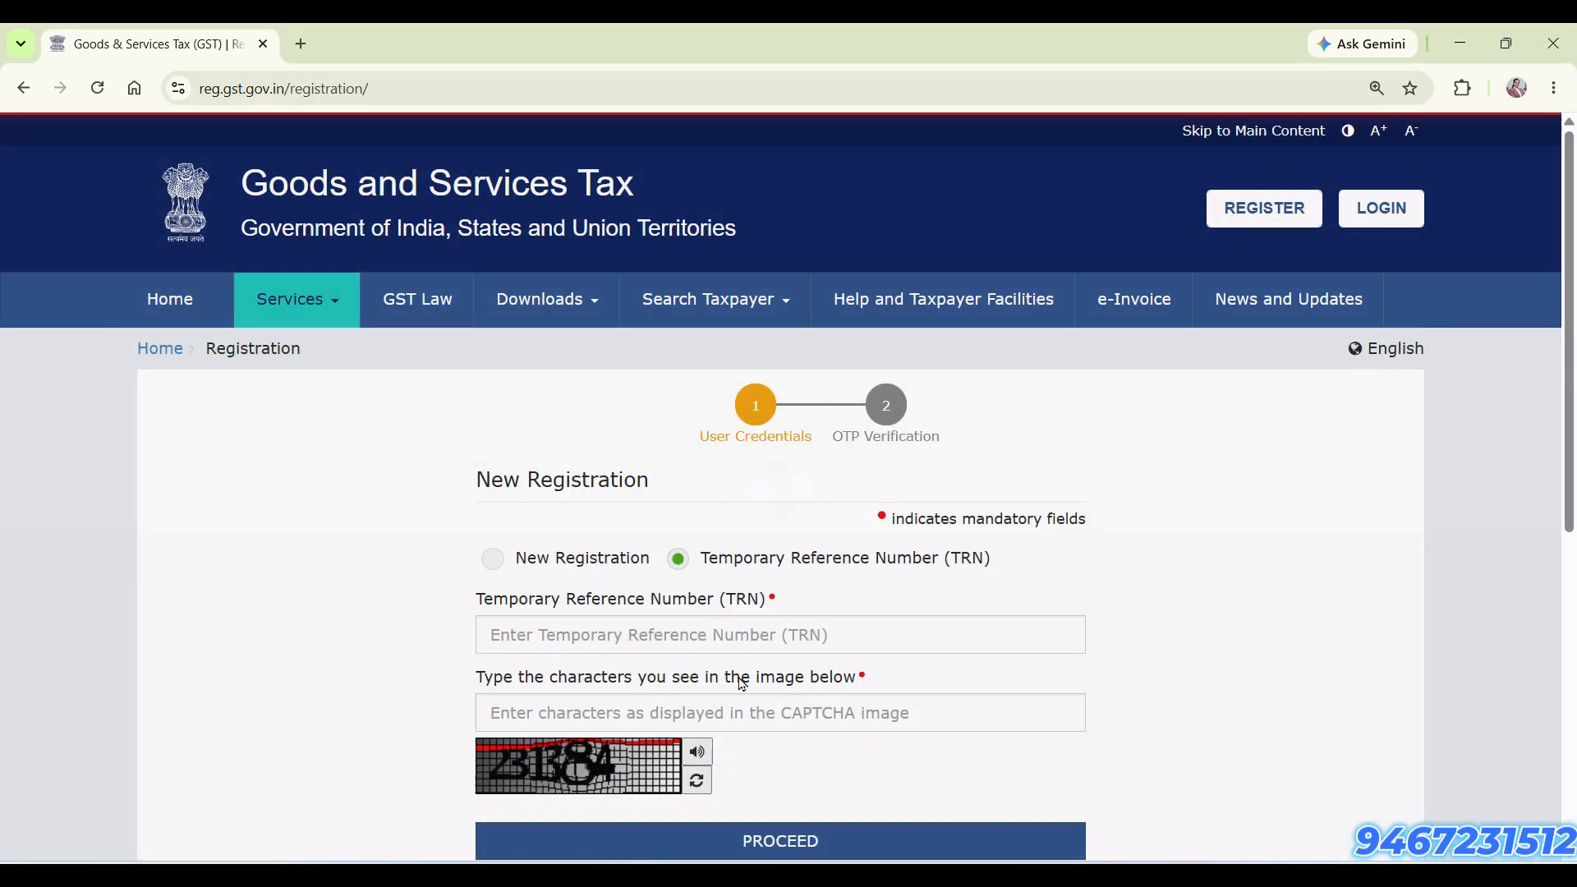
{"action": "scroll", "coordinate": [736, 682], "scroll_direction": "down", "scroll_amount": 3}
{"action": "scroll", "coordinate": [423, 526], "scroll_direction": "up", "scroll_amount": 1}
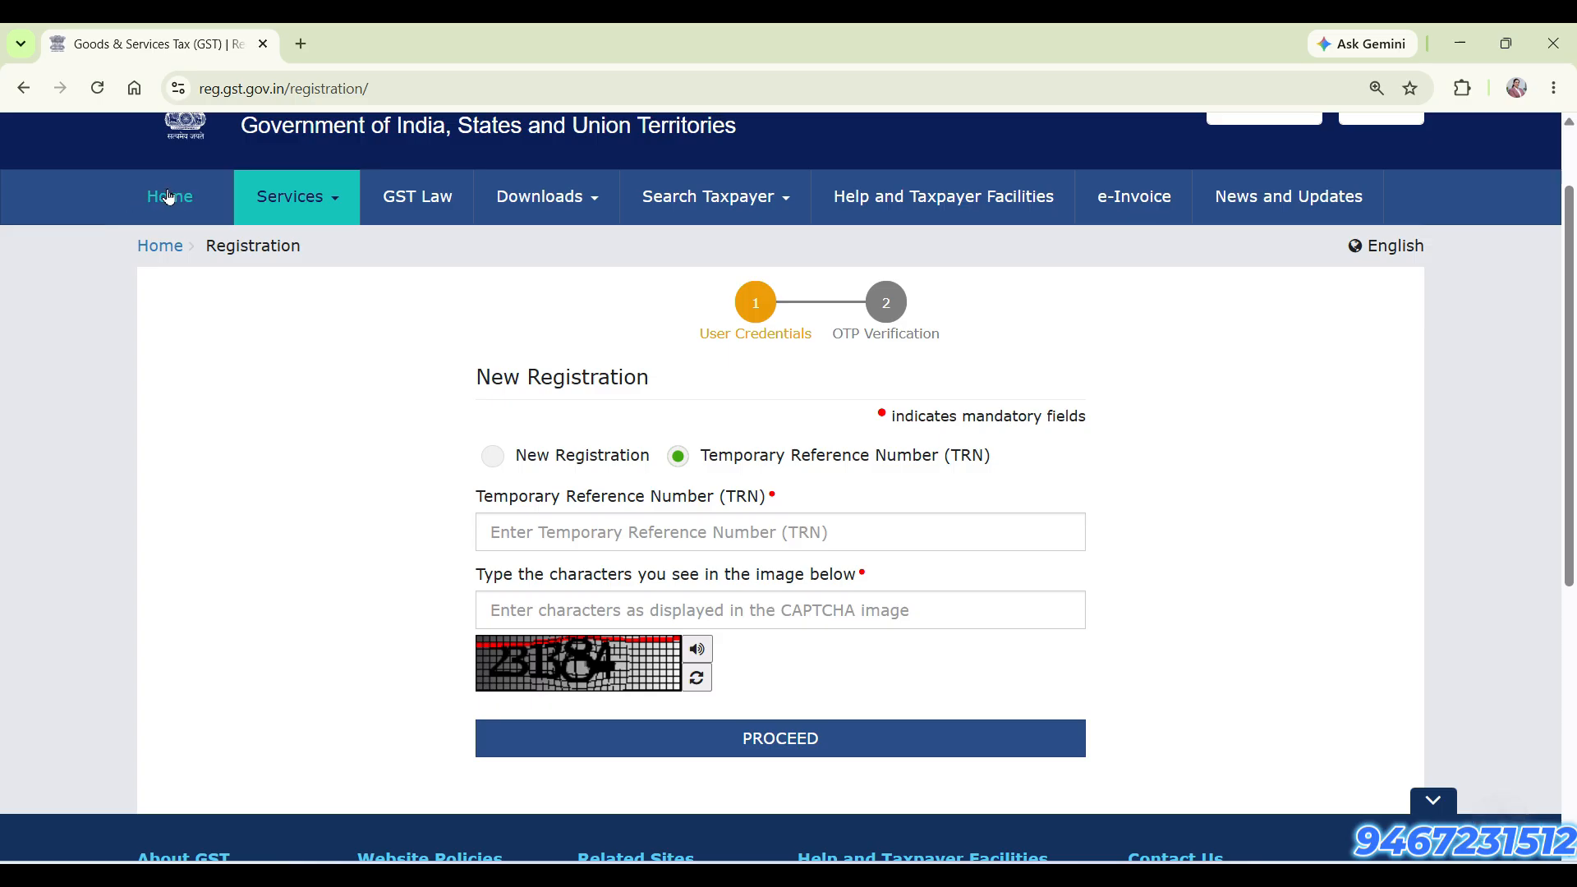
{"action": "left_click", "coordinate": [164, 246]}
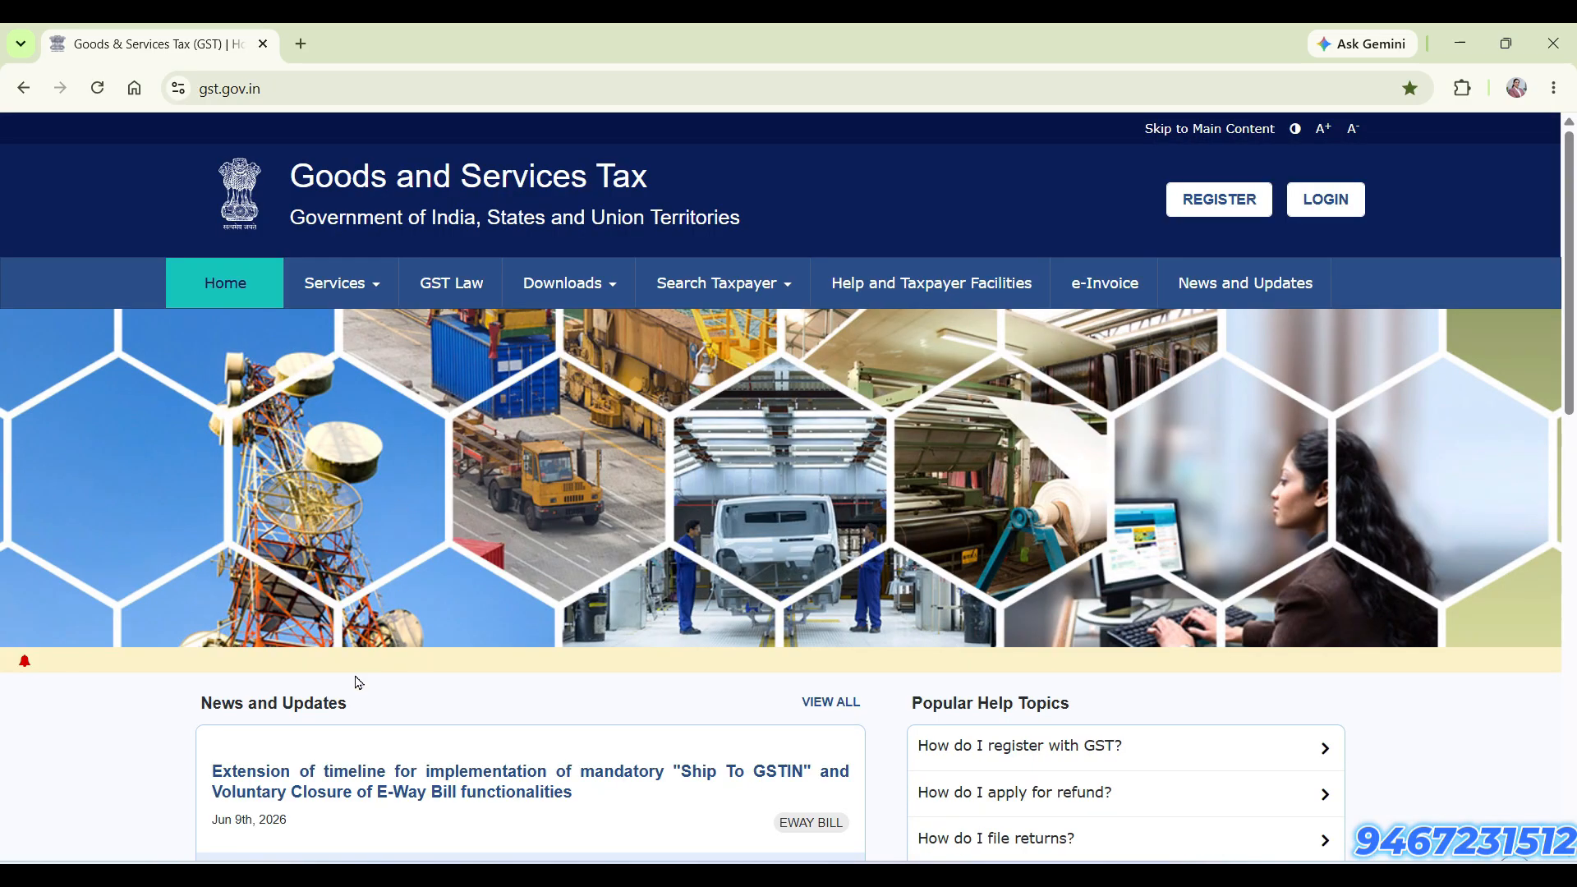
Open the new registration page from the portal home and choose the Temporary Reference Number (TRN) option
{"action": "mouse_move", "coordinate": [380, 290]}
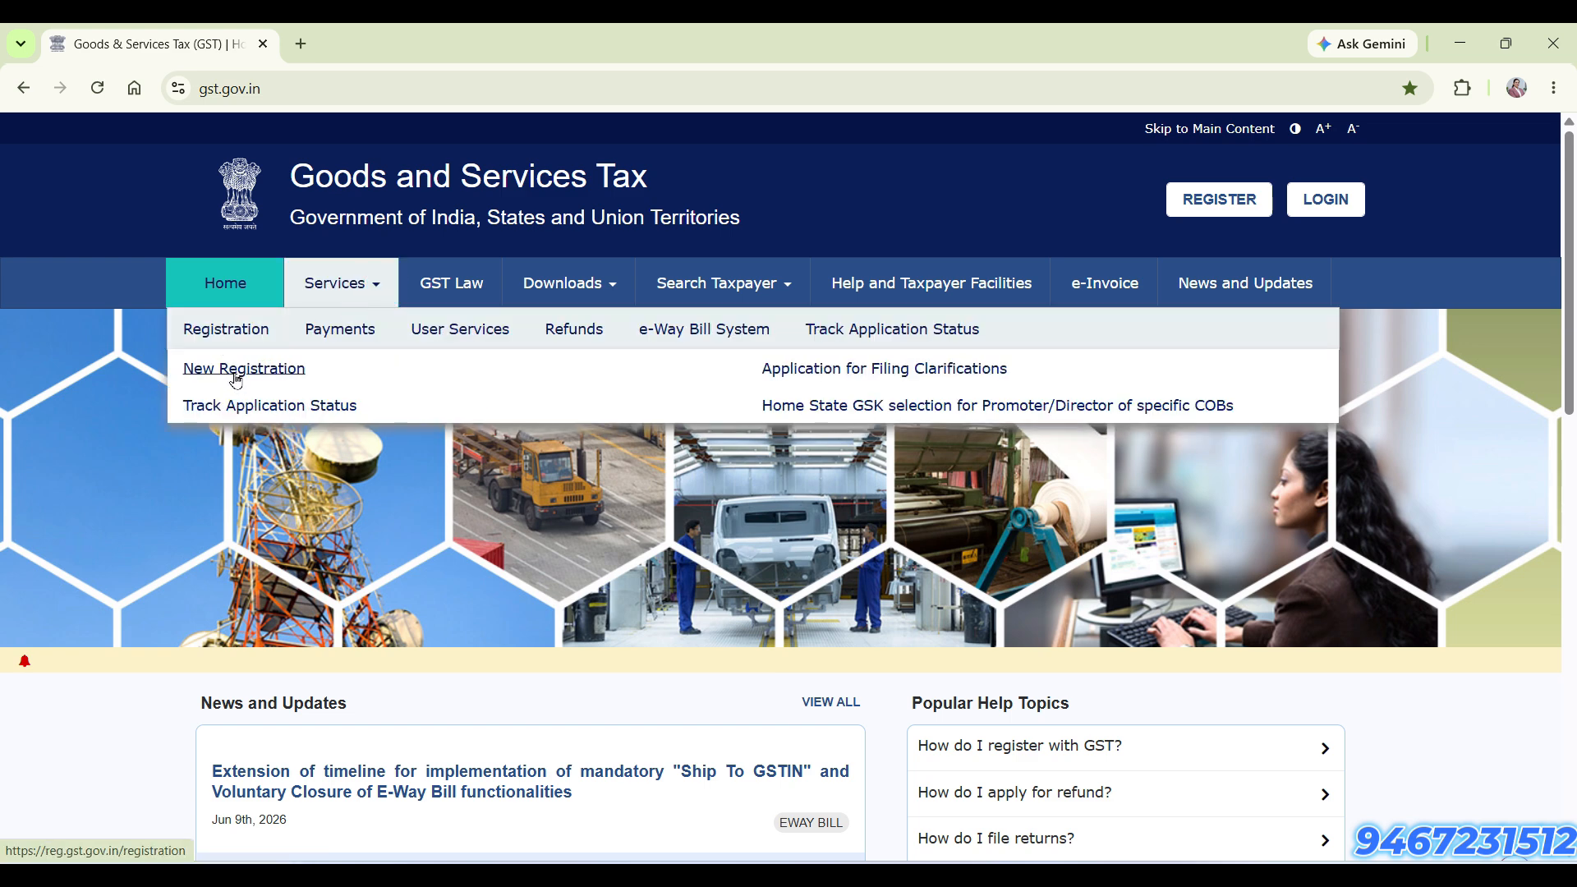
{"action": "left_click", "coordinate": [228, 370]}
{"action": "scroll", "coordinate": [555, 719], "scroll_direction": "down", "scroll_amount": 1}
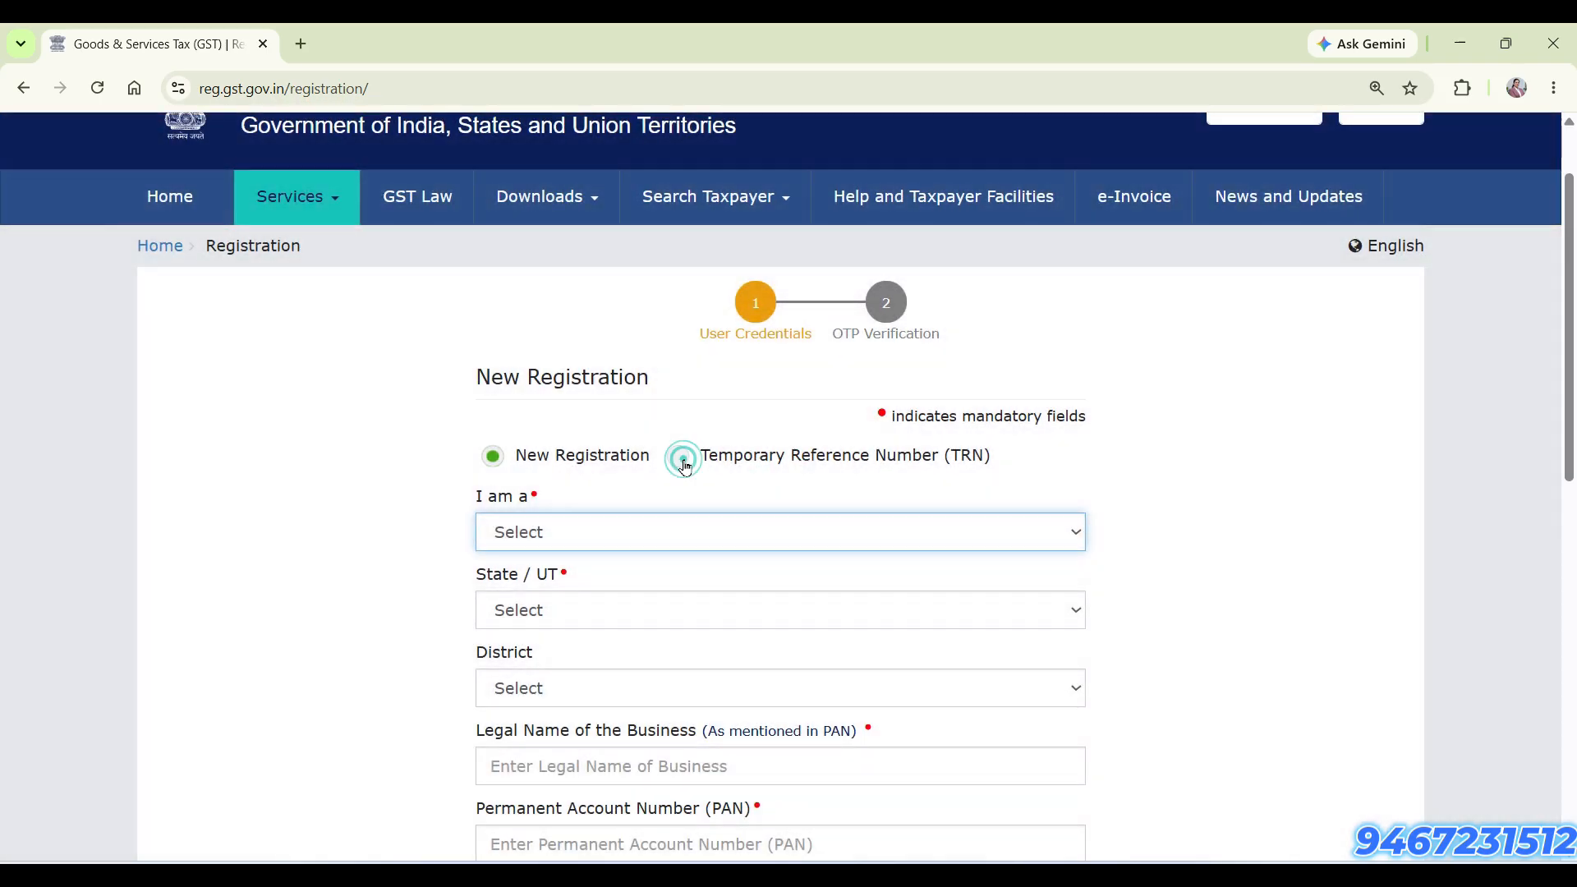
{"action": "left_click", "coordinate": [678, 457]}
{"action": "scroll", "coordinate": [799, 682], "scroll_direction": "down", "scroll_amount": 1}
Paste the Temporary Reference Number, enter the CAPTCHA characters and proceed to OTP verification
{"action": "left_click", "coordinate": [745, 437]}
{"action": "key", "text": "ctrl+v"}
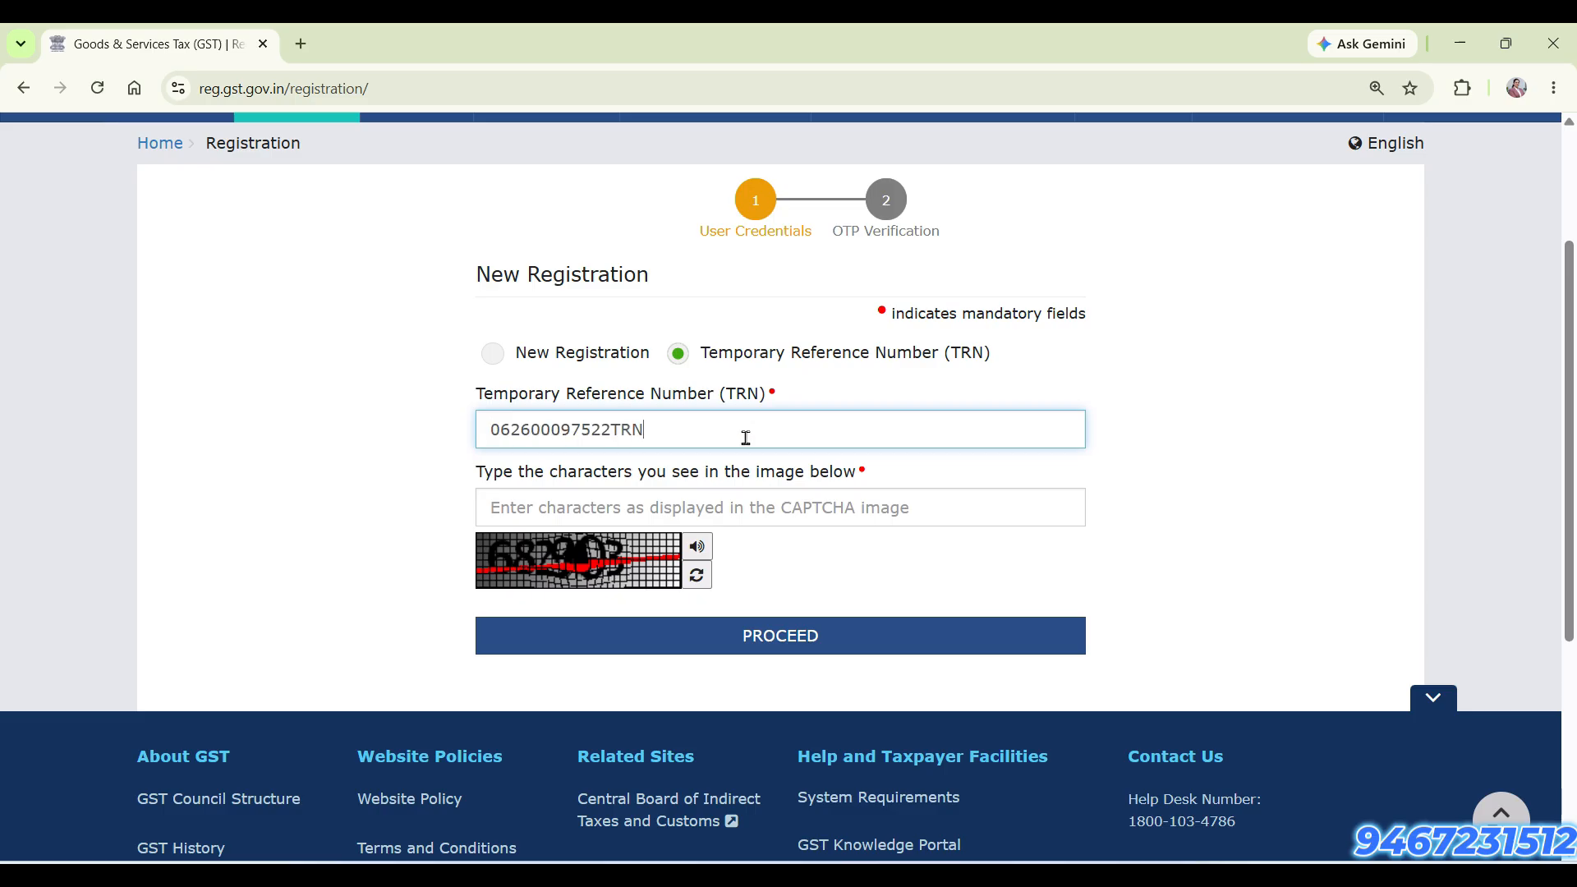
{"action": "left_click", "coordinate": [724, 510]}
{"action": "type", "text": "682903"}
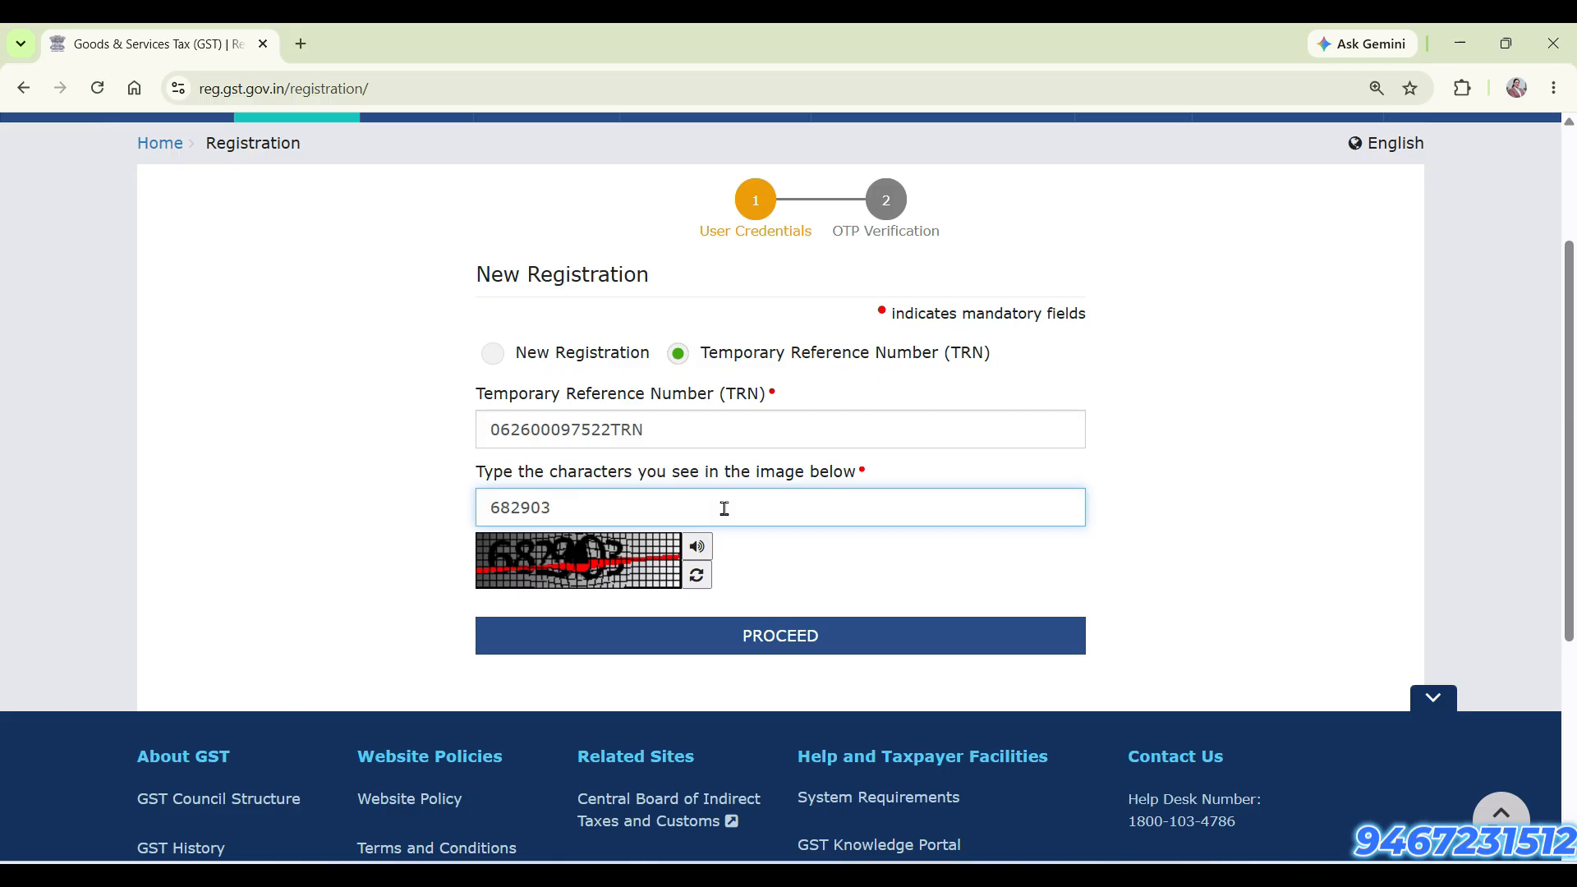
{"action": "left_click", "coordinate": [816, 642]}
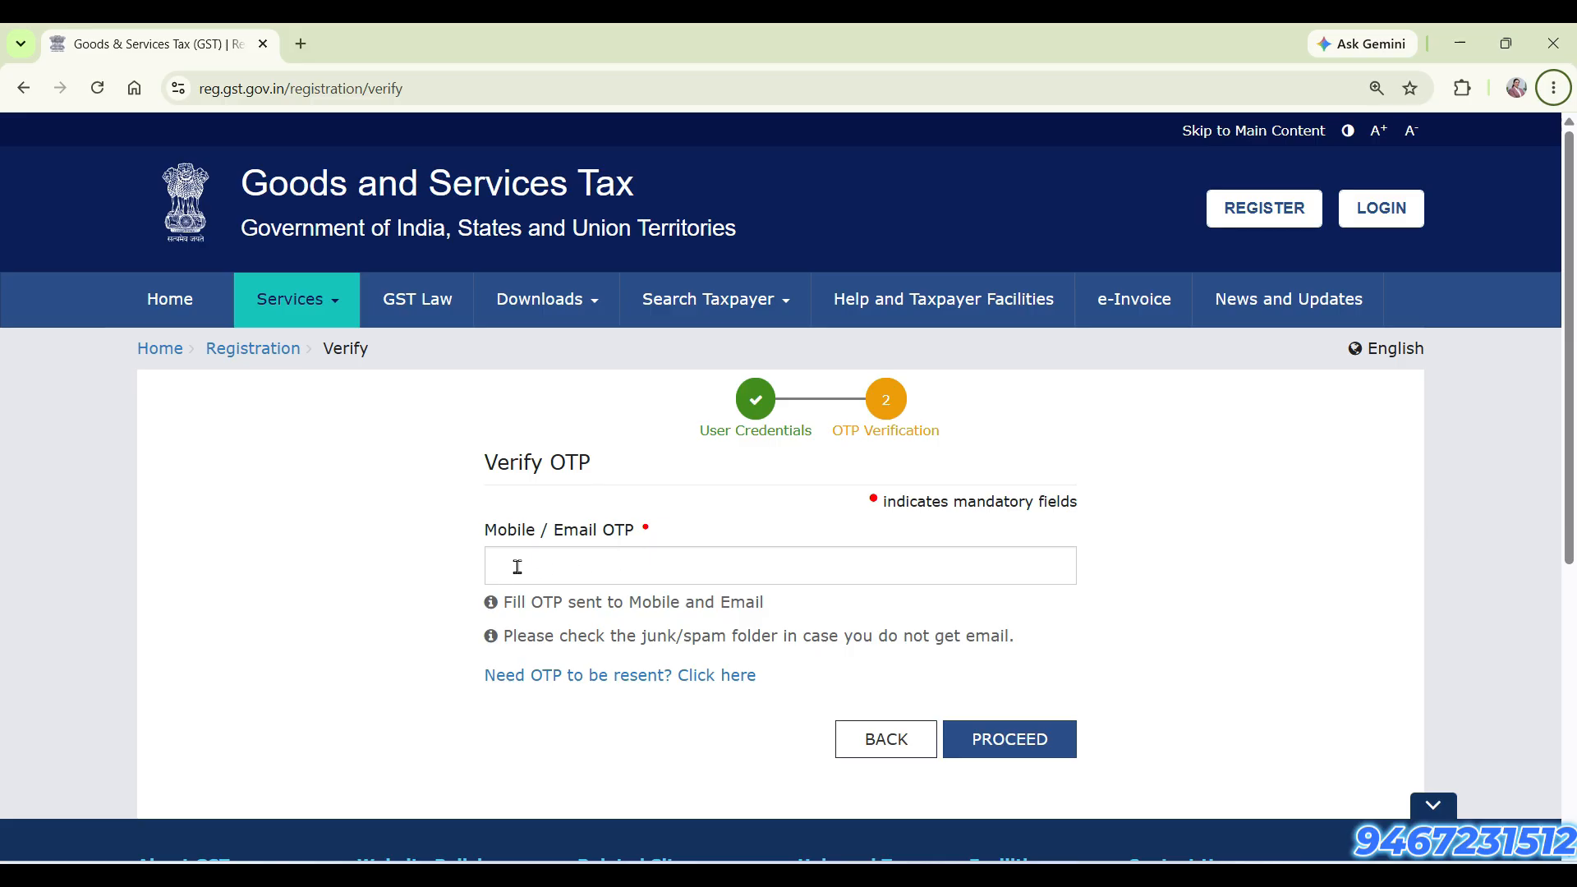
Enter and submit the mobile/email OTP, and open the draft GST REG-01 application for editing
{"action": "left_click", "coordinate": [578, 568]}
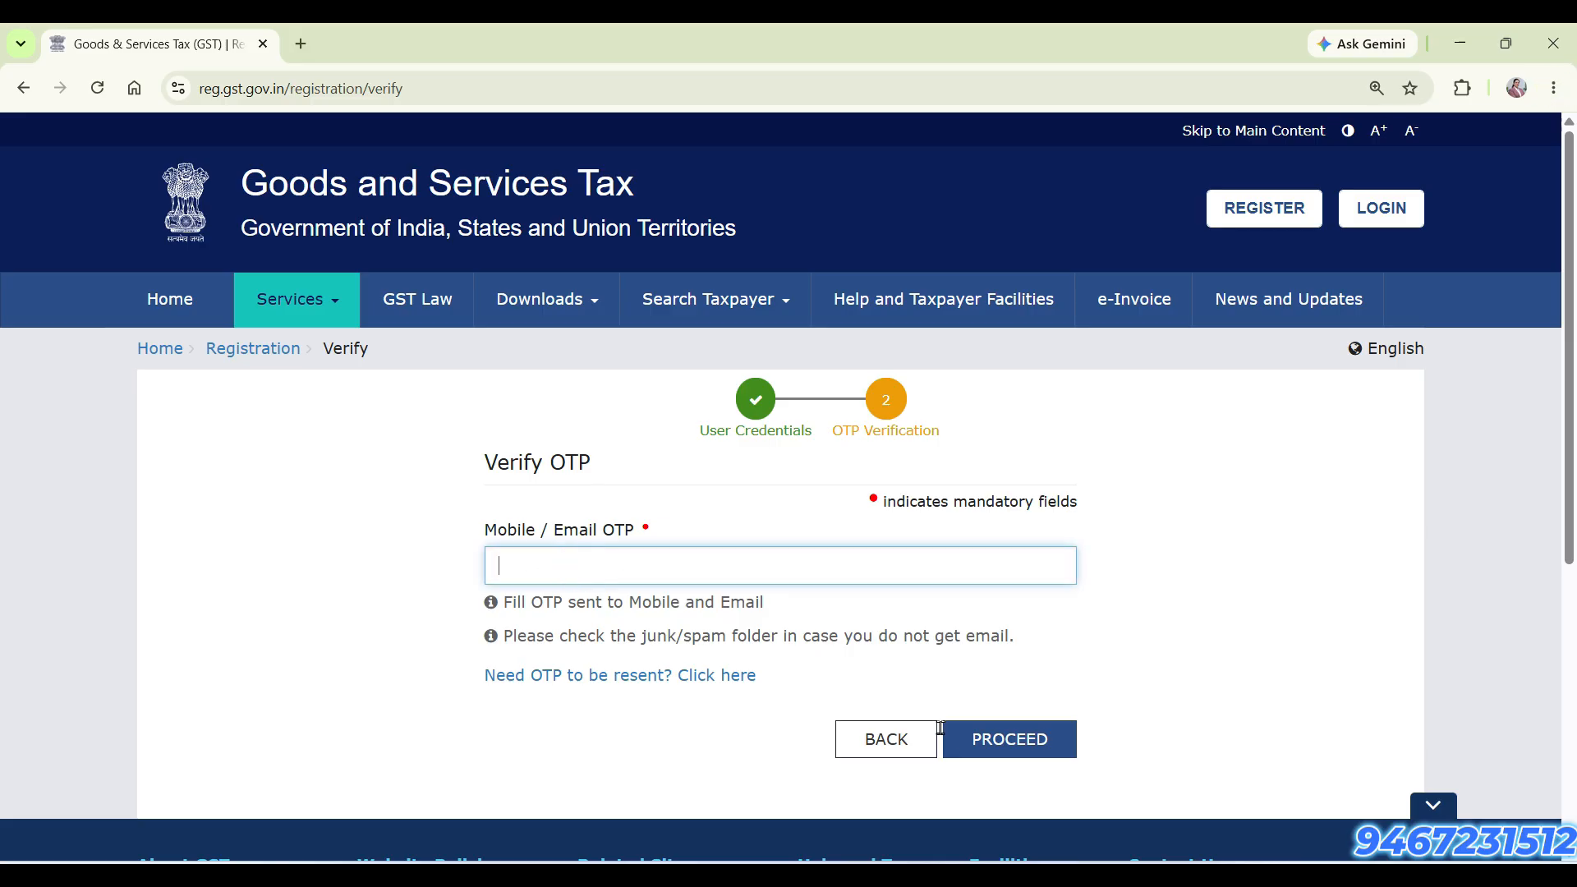
{"action": "left_click", "coordinate": [1009, 739]}
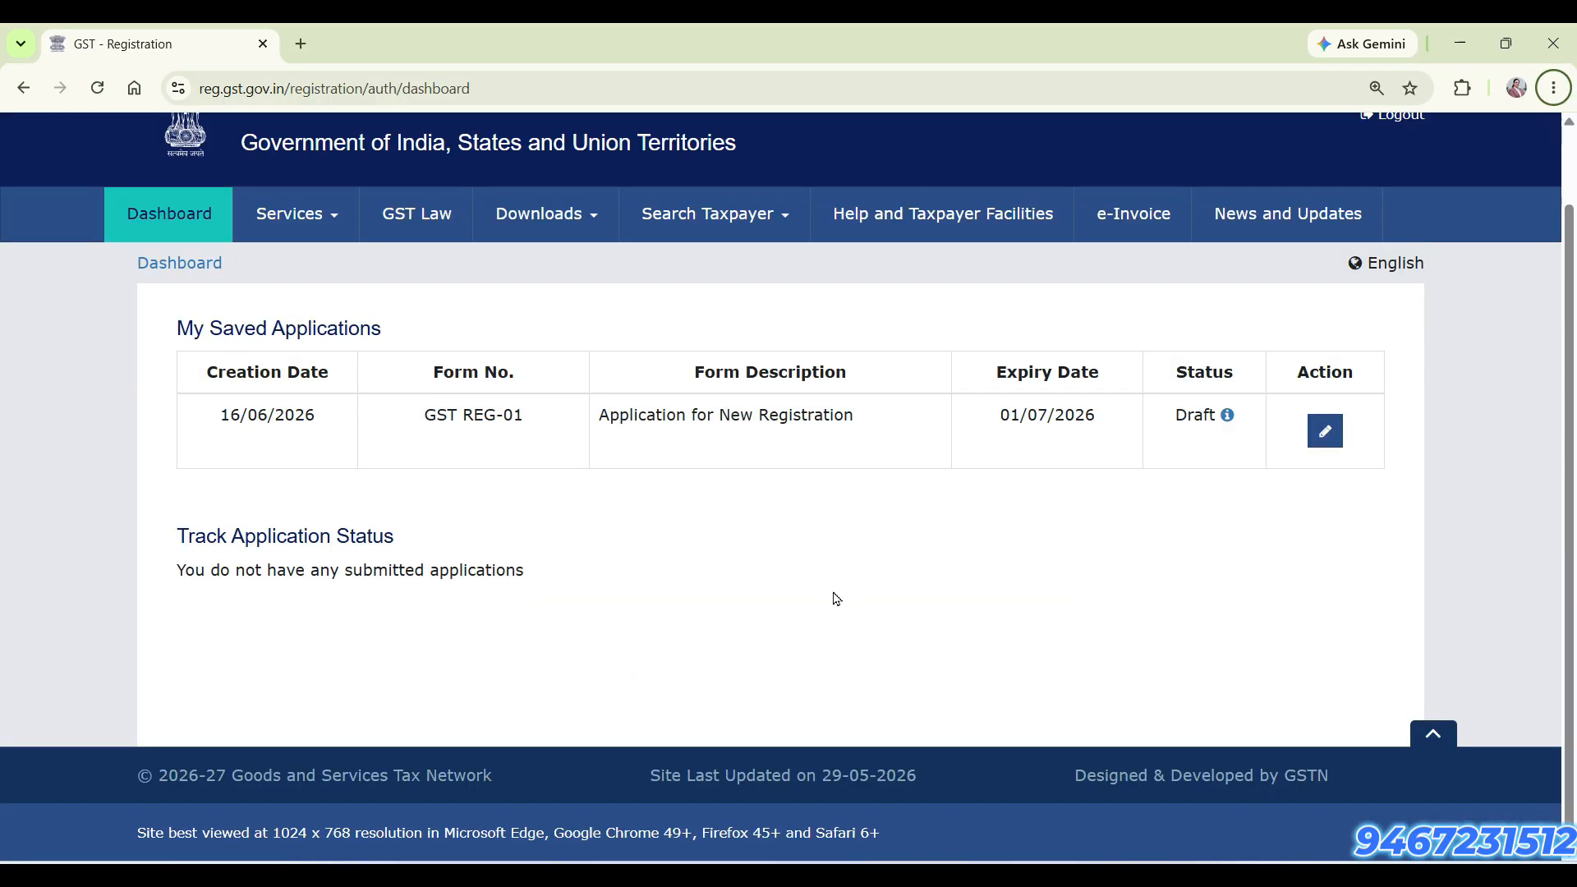
{"action": "left_click", "coordinate": [1323, 433]}
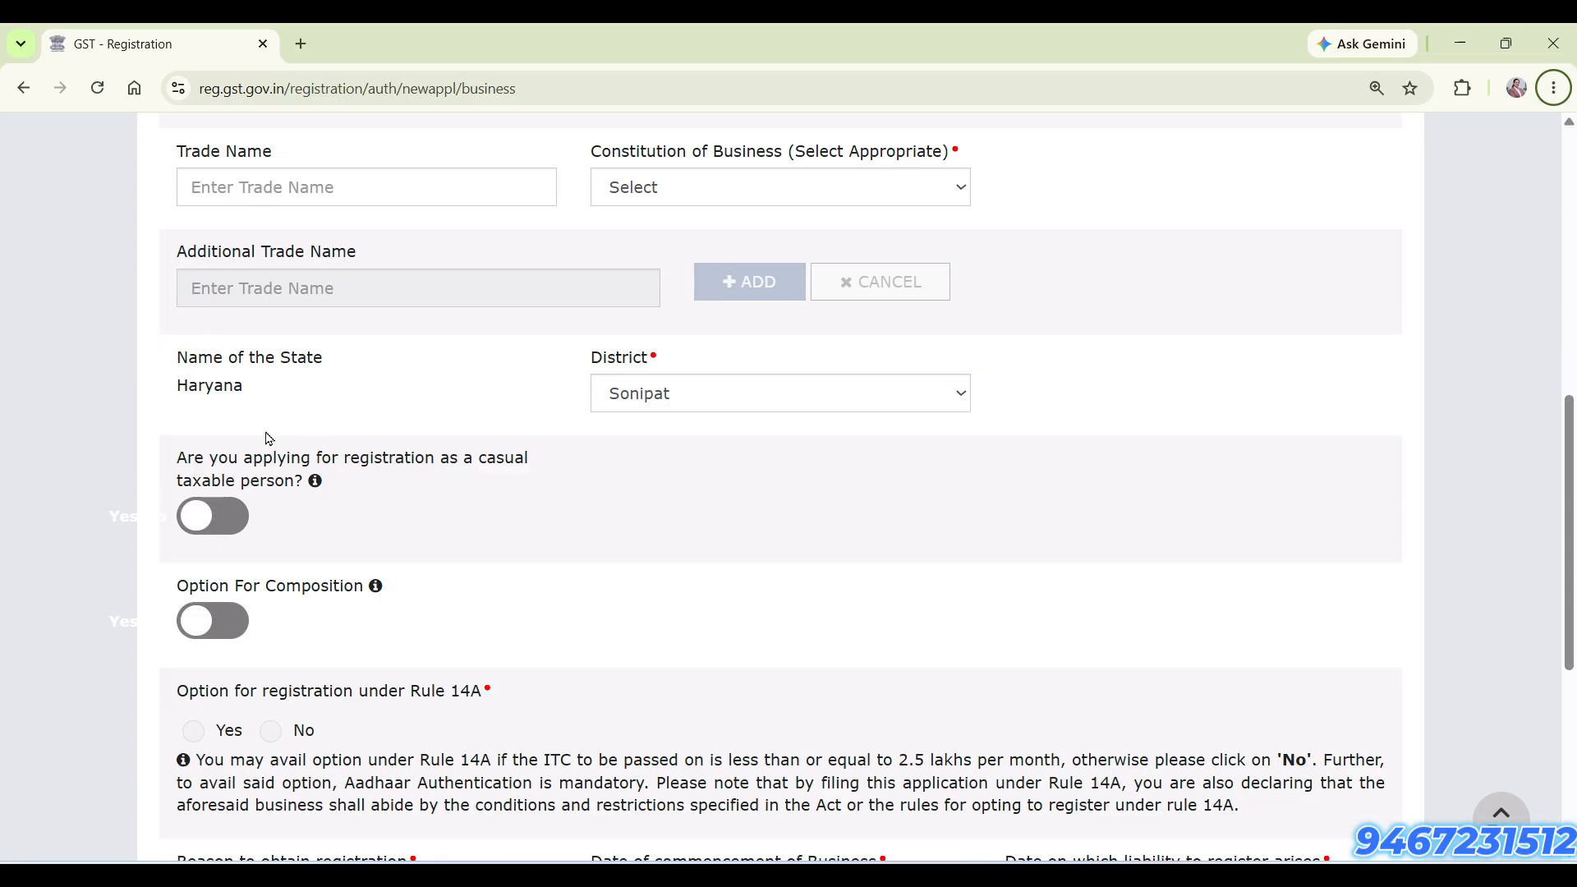
Set the constitution of business to Partnership in the business details
{"action": "left_click", "coordinate": [336, 194]}
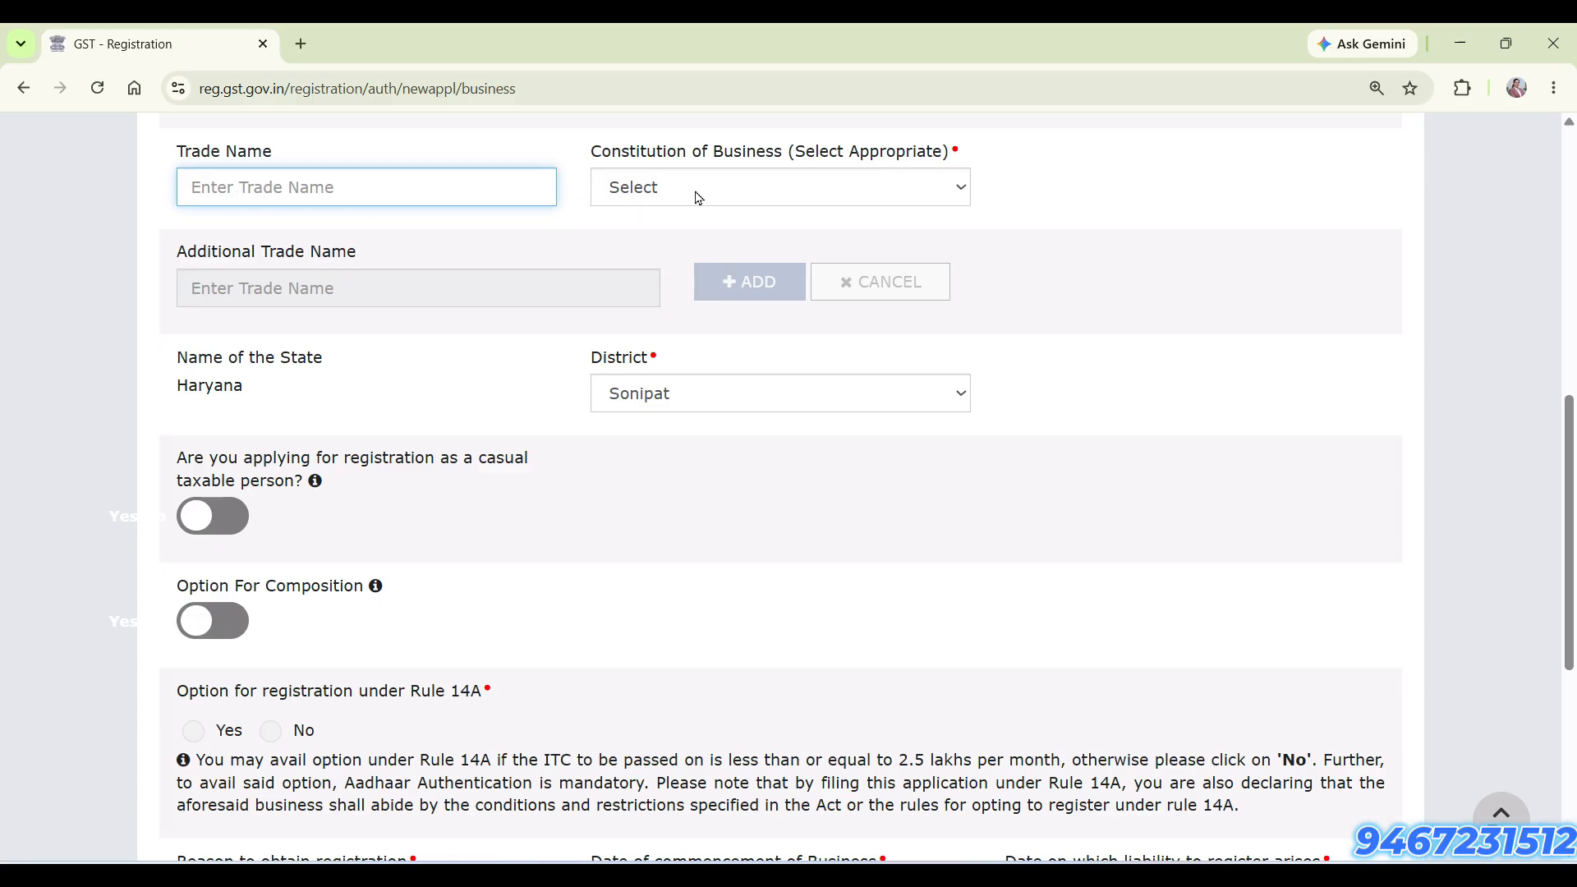
{"action": "left_click", "coordinate": [743, 186]}
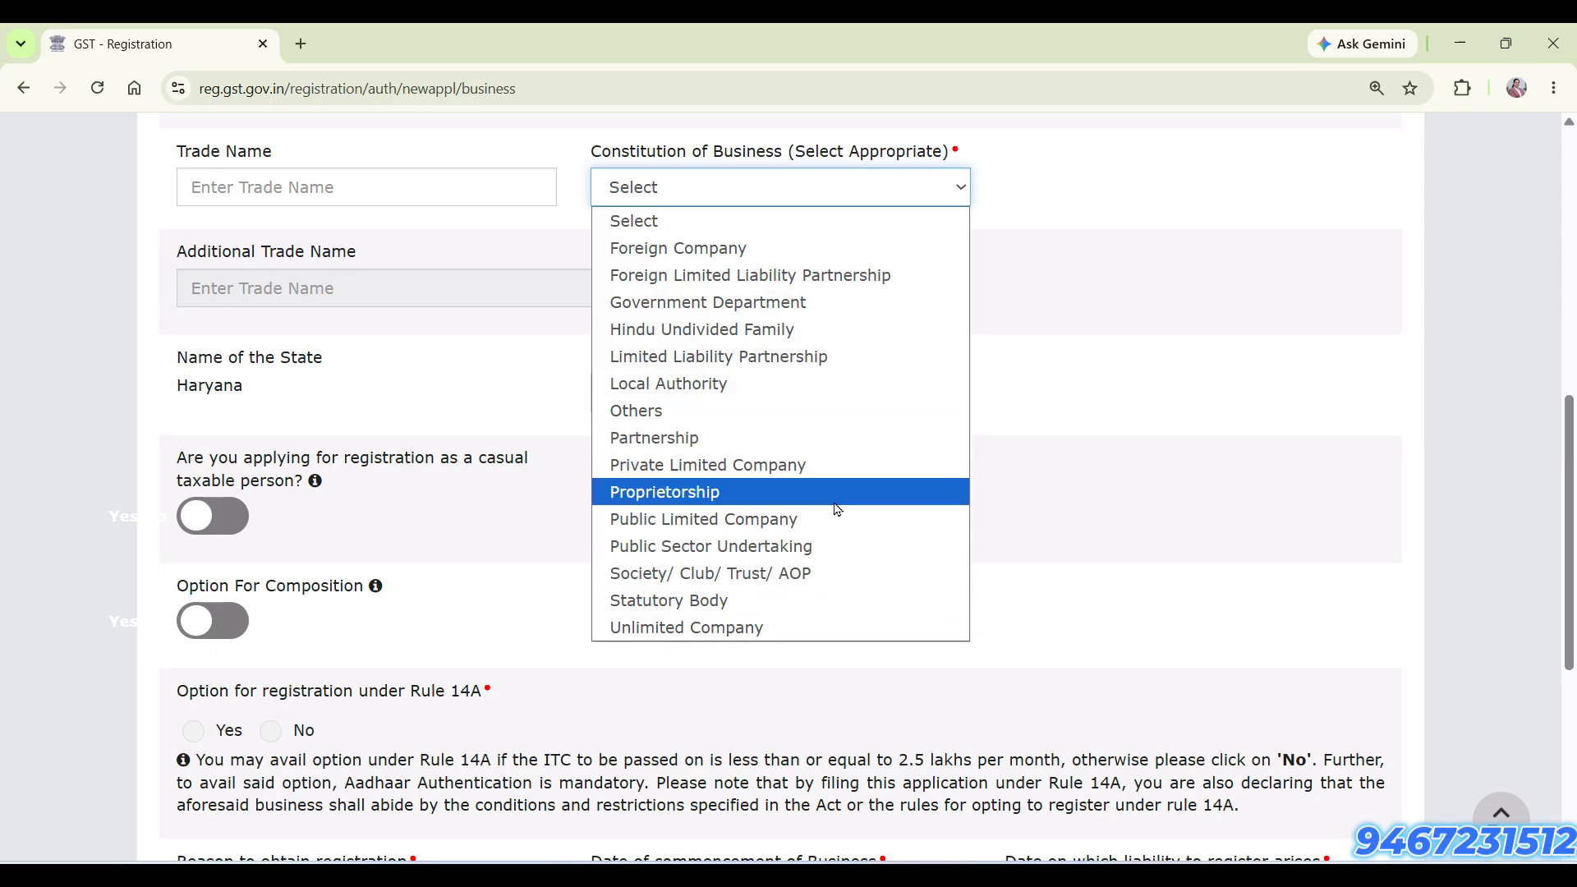
{"action": "left_click", "coordinate": [840, 452]}
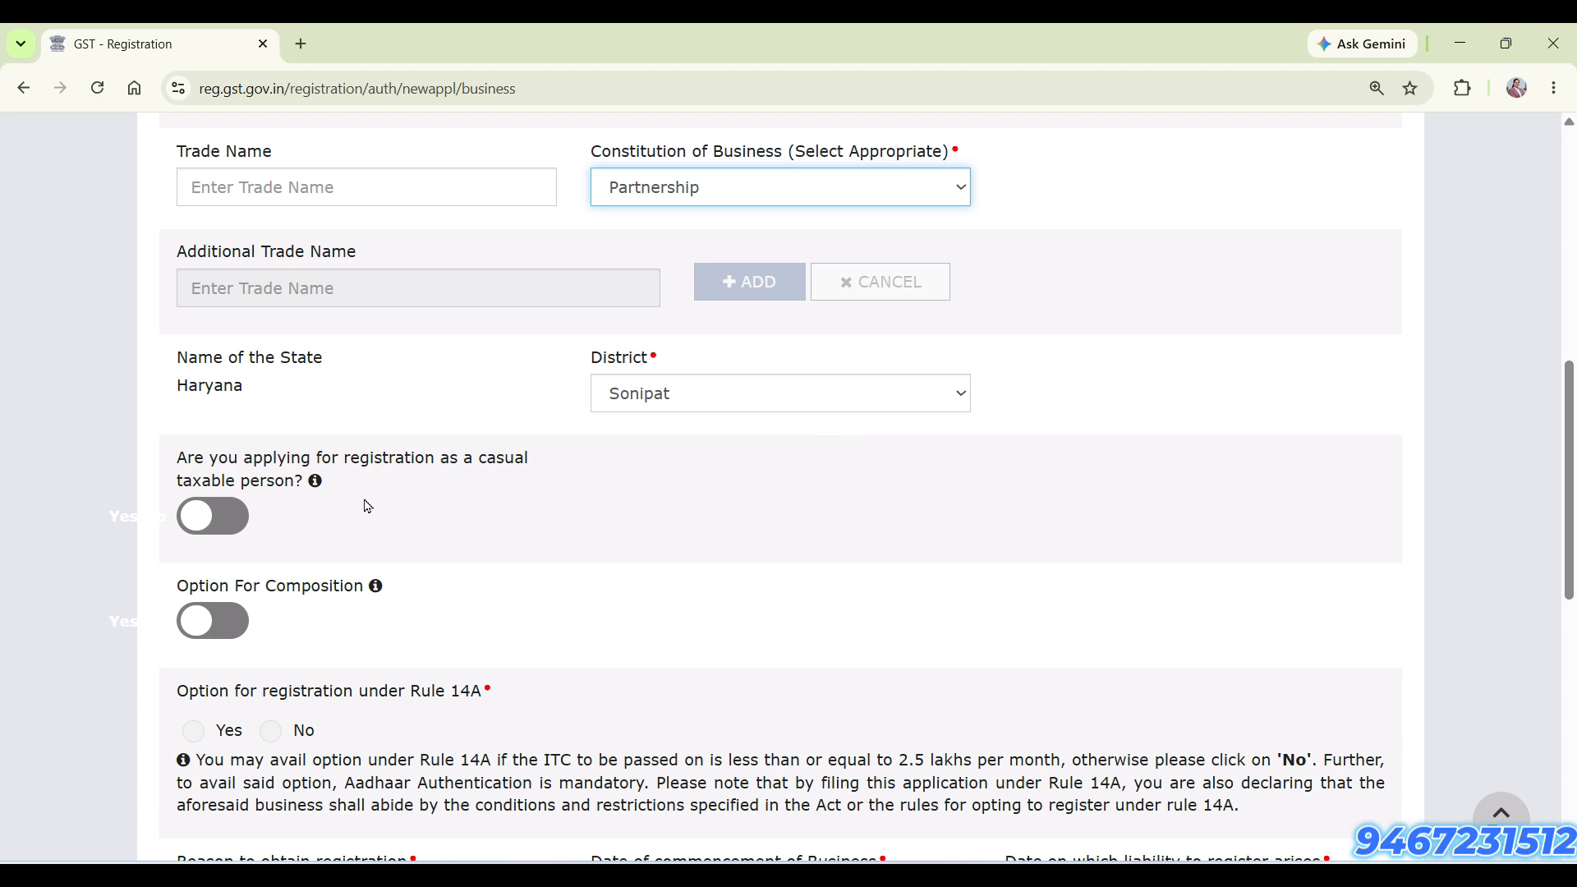
Examine the casual taxable person, composition and Rule 14A registration options in the business details
{"action": "scroll", "coordinate": [367, 506], "scroll_direction": "down", "scroll_amount": 1}
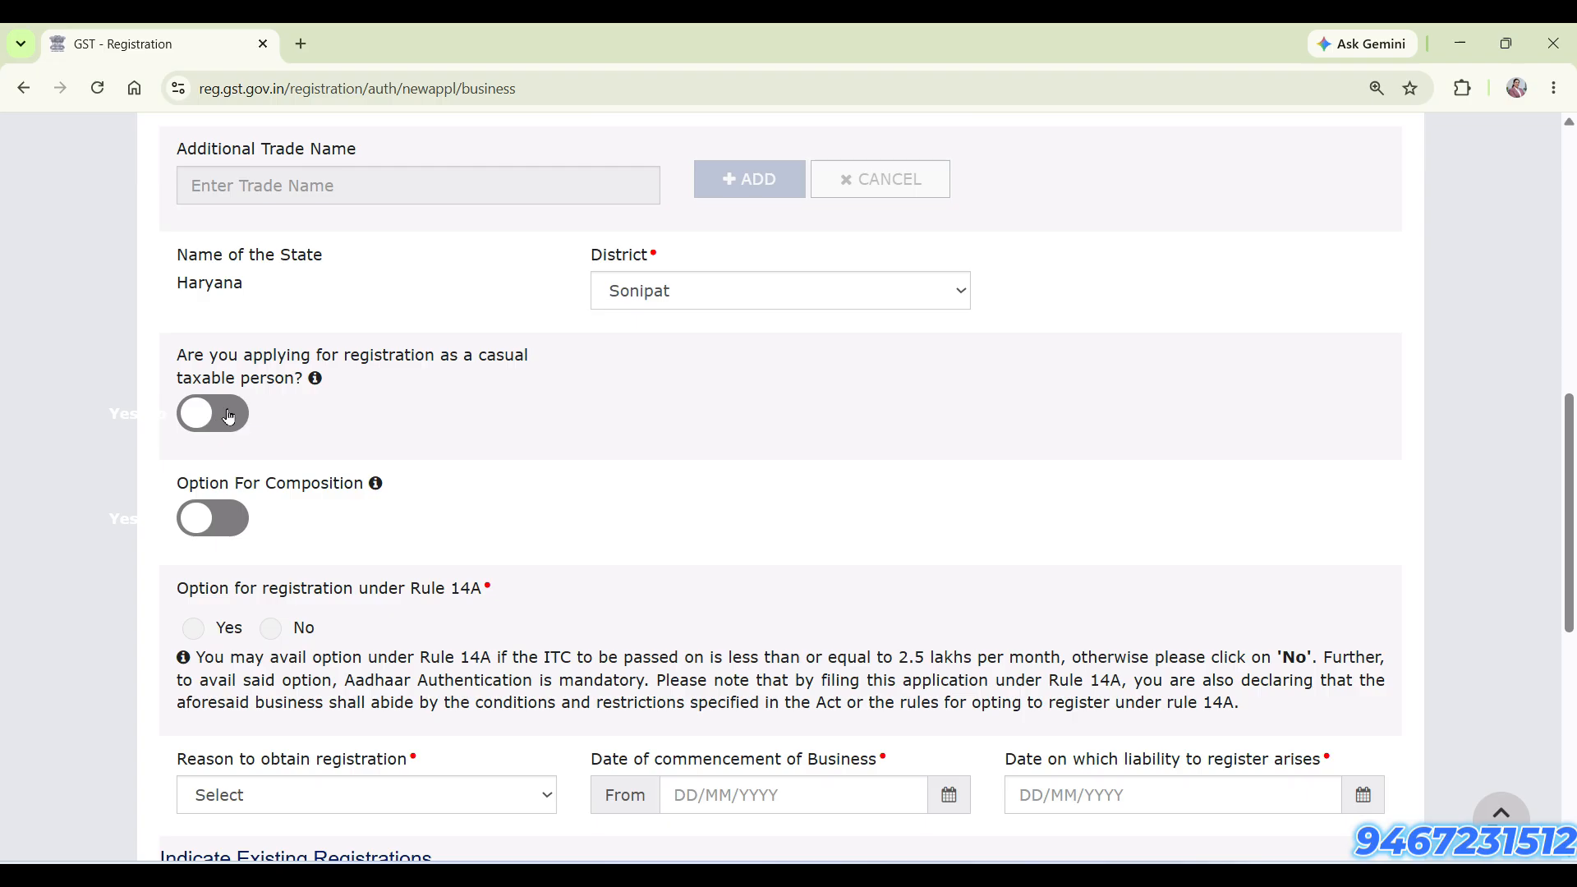
{"action": "scroll", "coordinate": [326, 502], "scroll_direction": "down", "scroll_amount": 2}
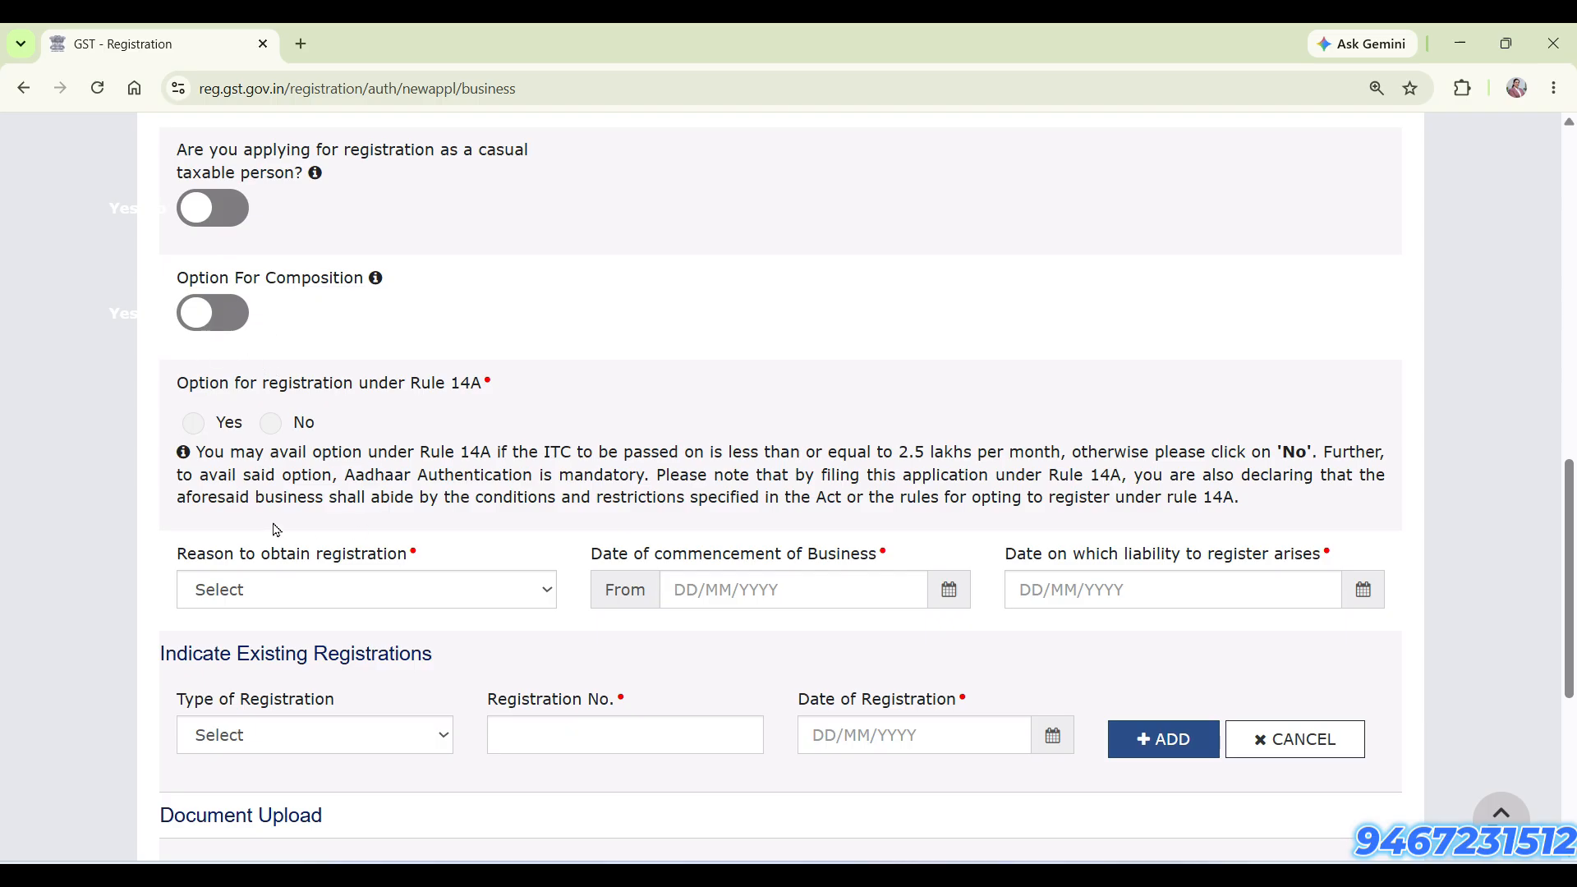
{"action": "scroll", "coordinate": [287, 525], "scroll_direction": "down", "scroll_amount": 2}
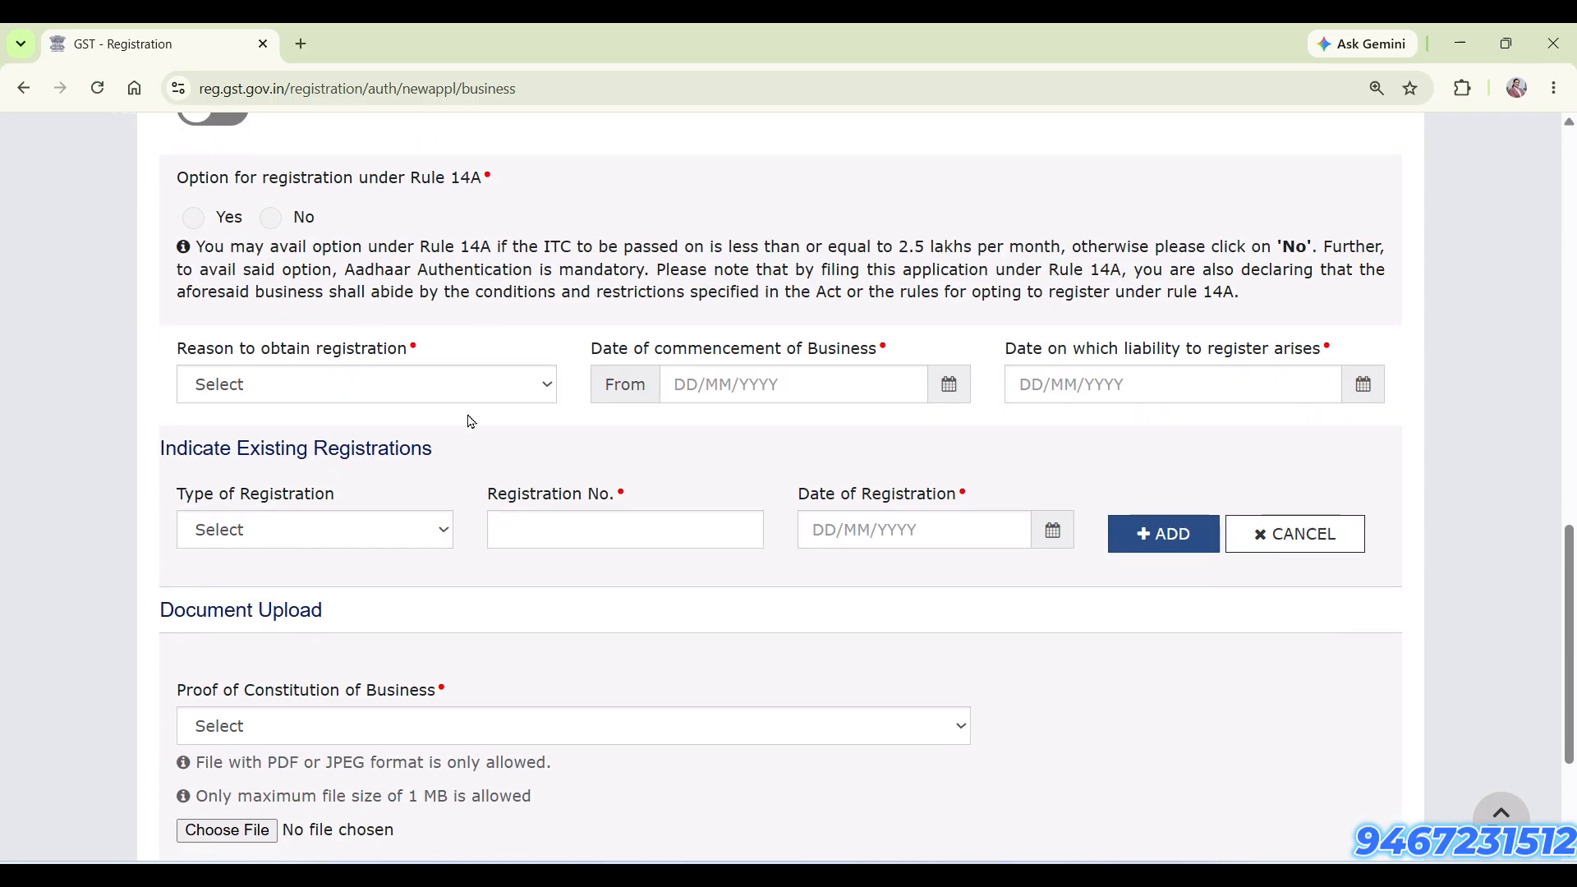
{"action": "scroll", "coordinate": [470, 422], "scroll_direction": "up", "scroll_amount": 1}
{"action": "left_click_drag", "start_coordinate": [334, 279], "coordinate": [483, 283]}
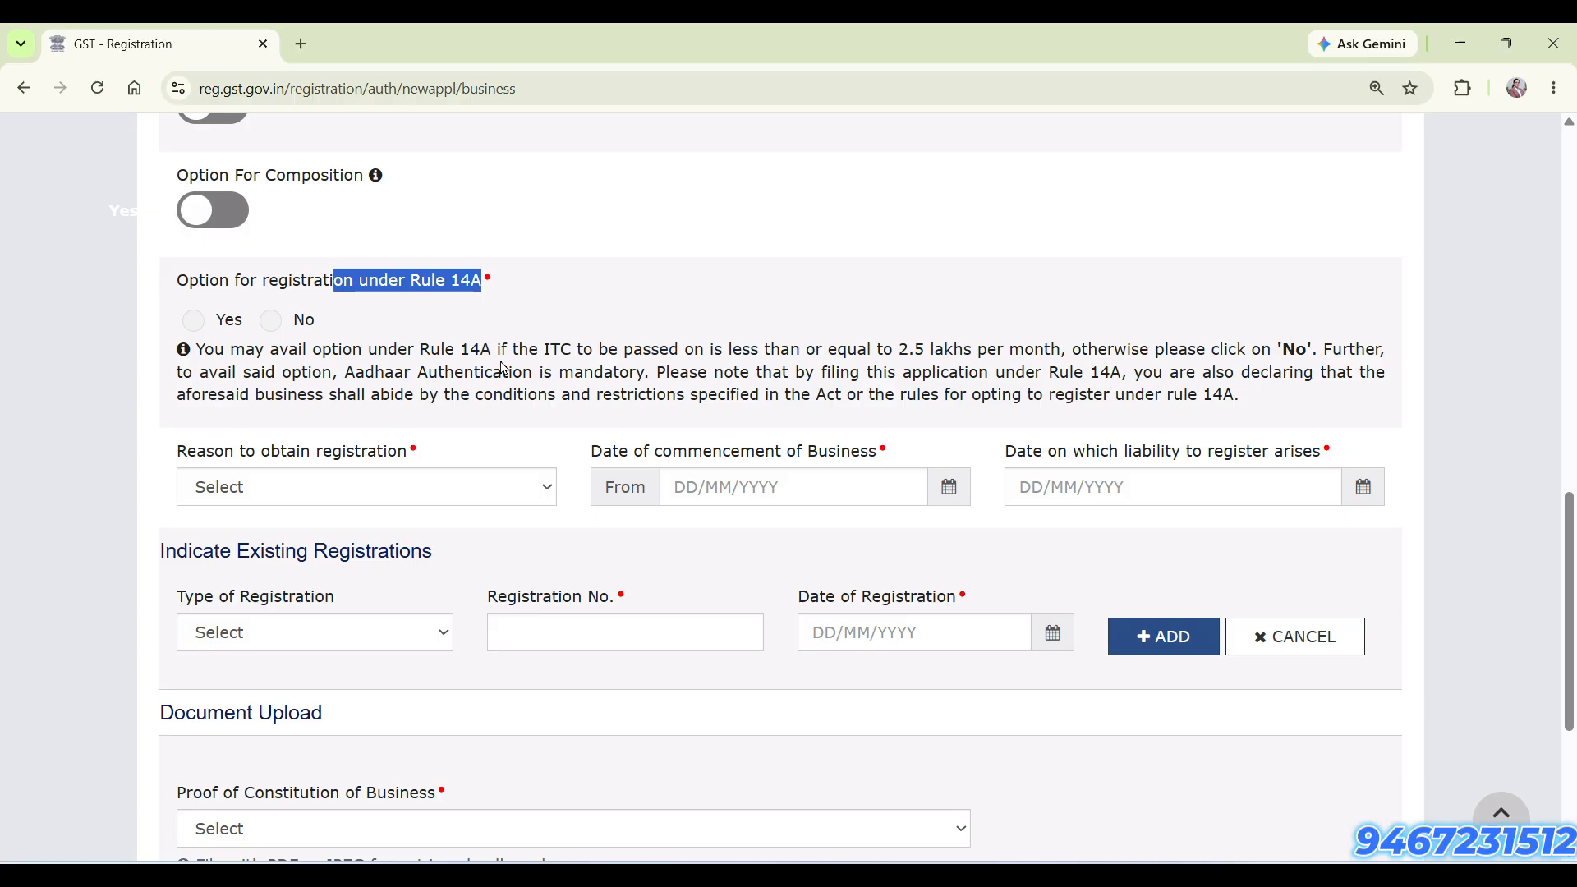
Open Calculator, divide 250000 by 0.18, and return to the registration form
{"action": "key", "text": "super+r"}
{"action": "type", "text": "calc"}
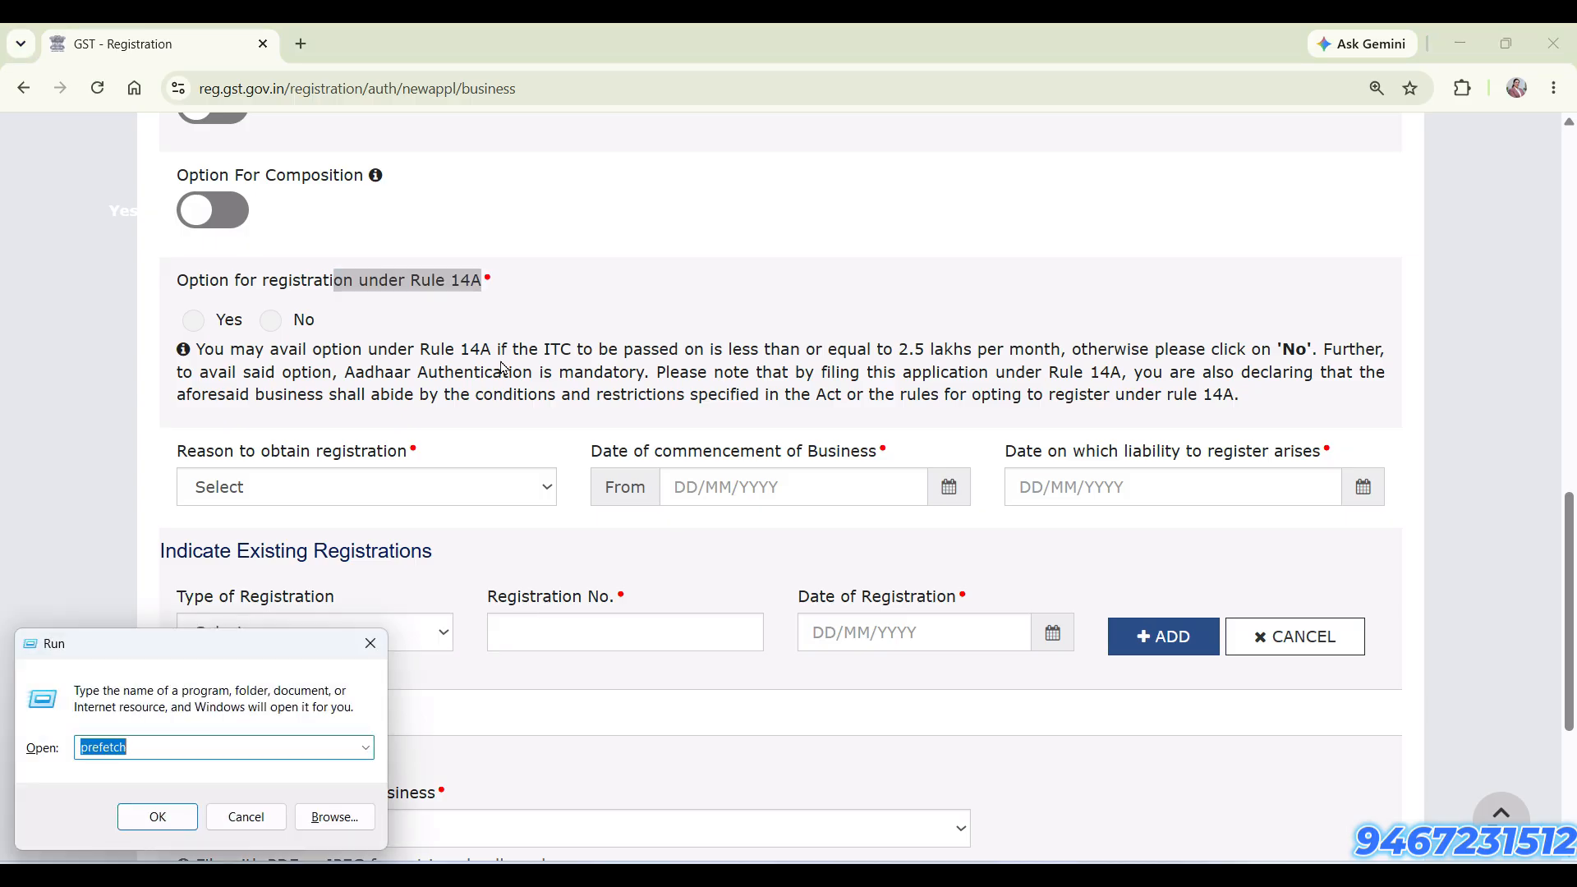
{"action": "key", "text": "Return"}
{"action": "type", "text": "2500000"}
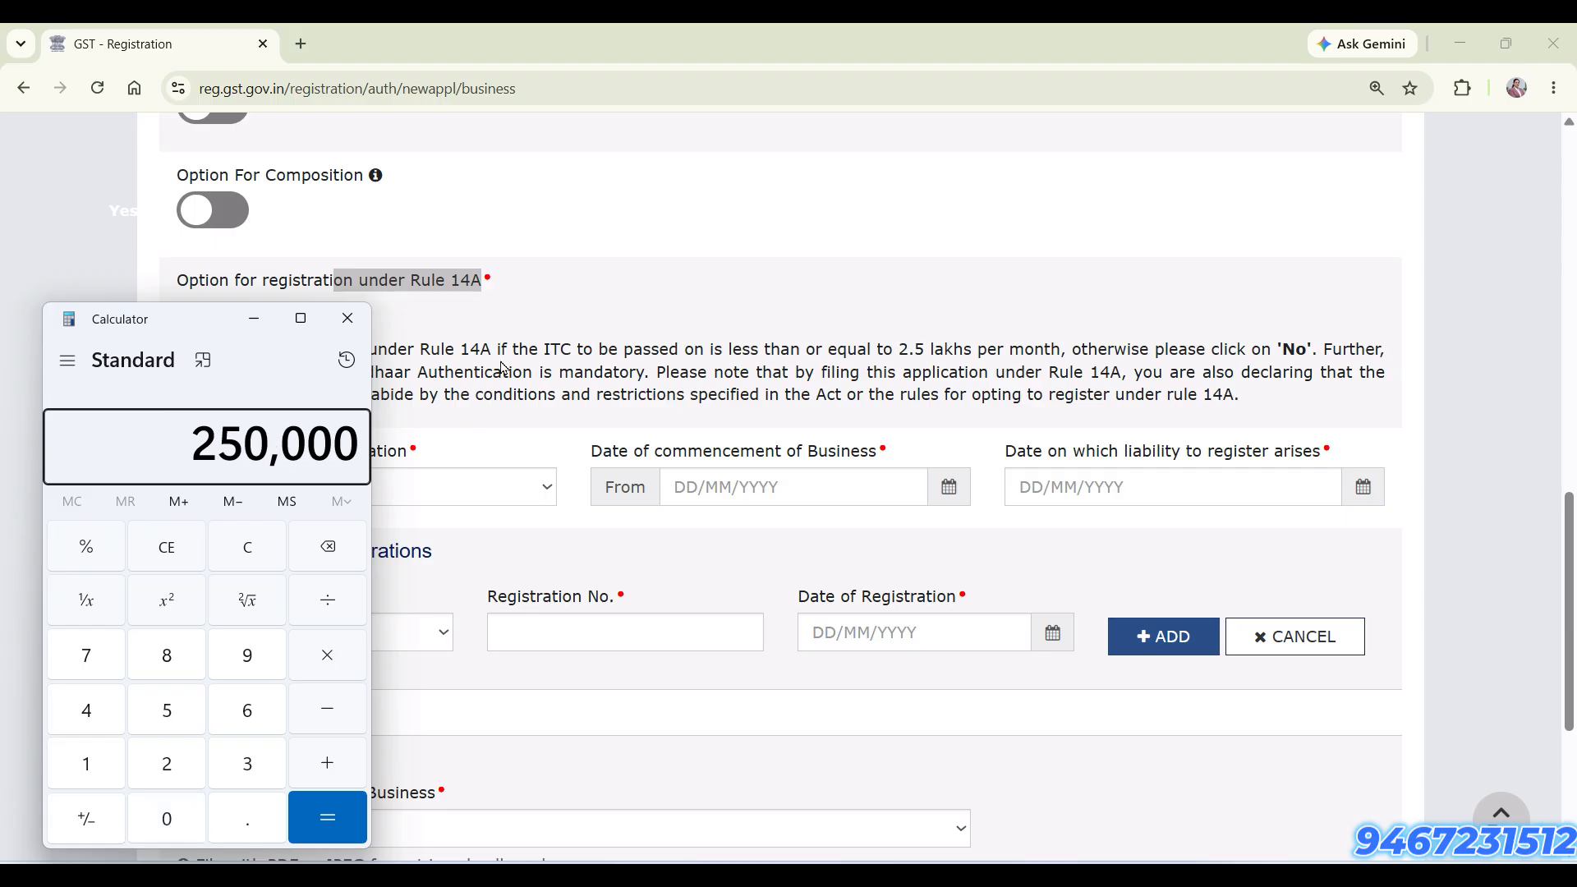
{"action": "type", "text": "/.18"}
{"action": "key", "text": "Return"}
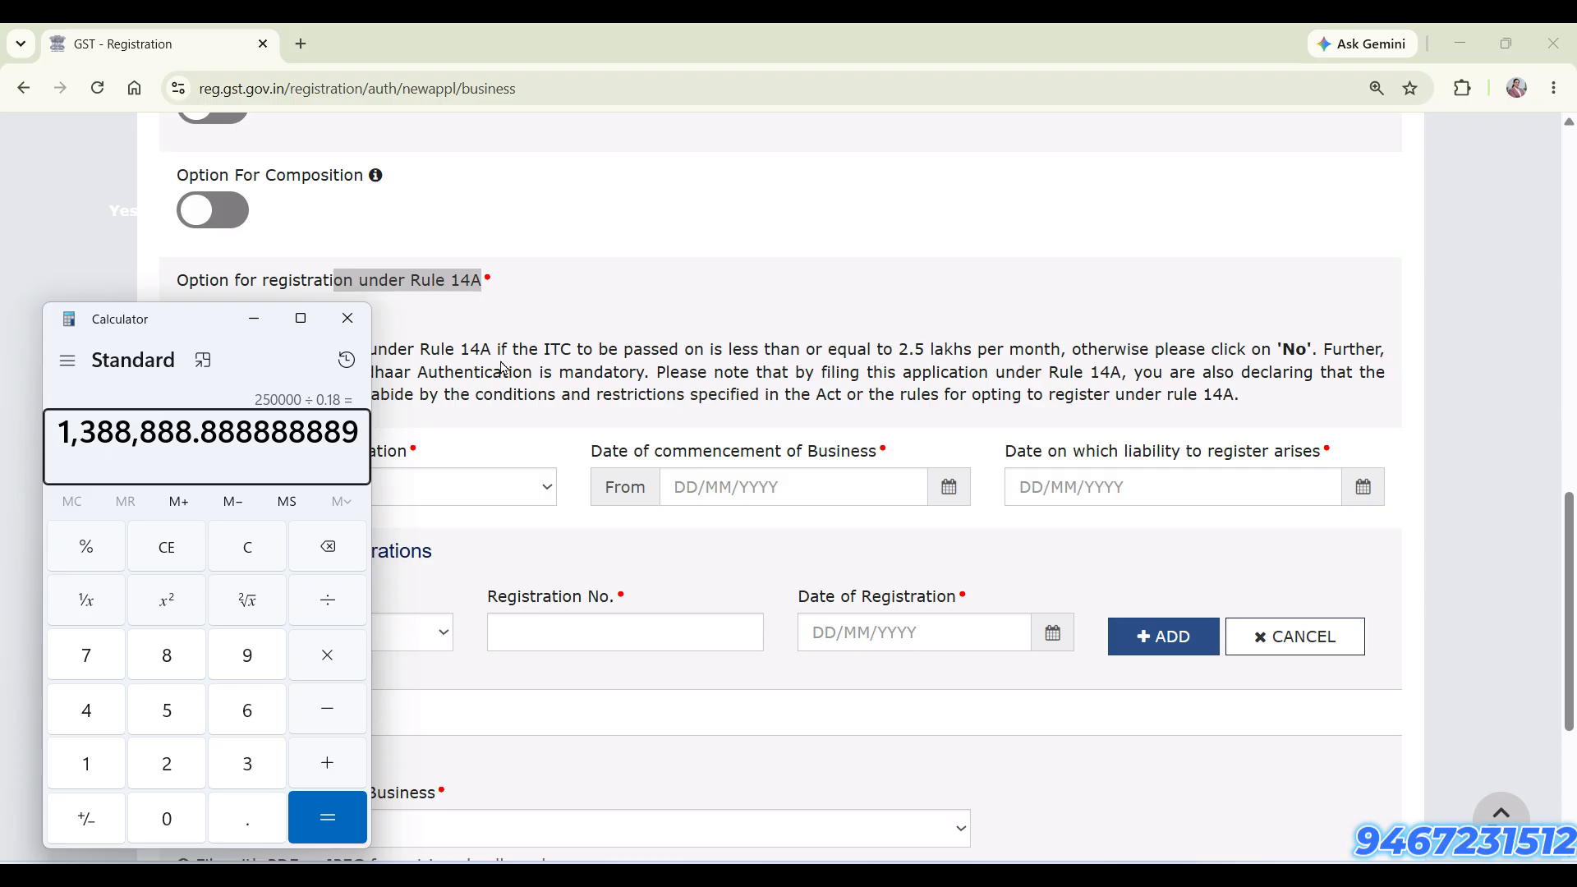
{"action": "left_click", "coordinate": [503, 367]}
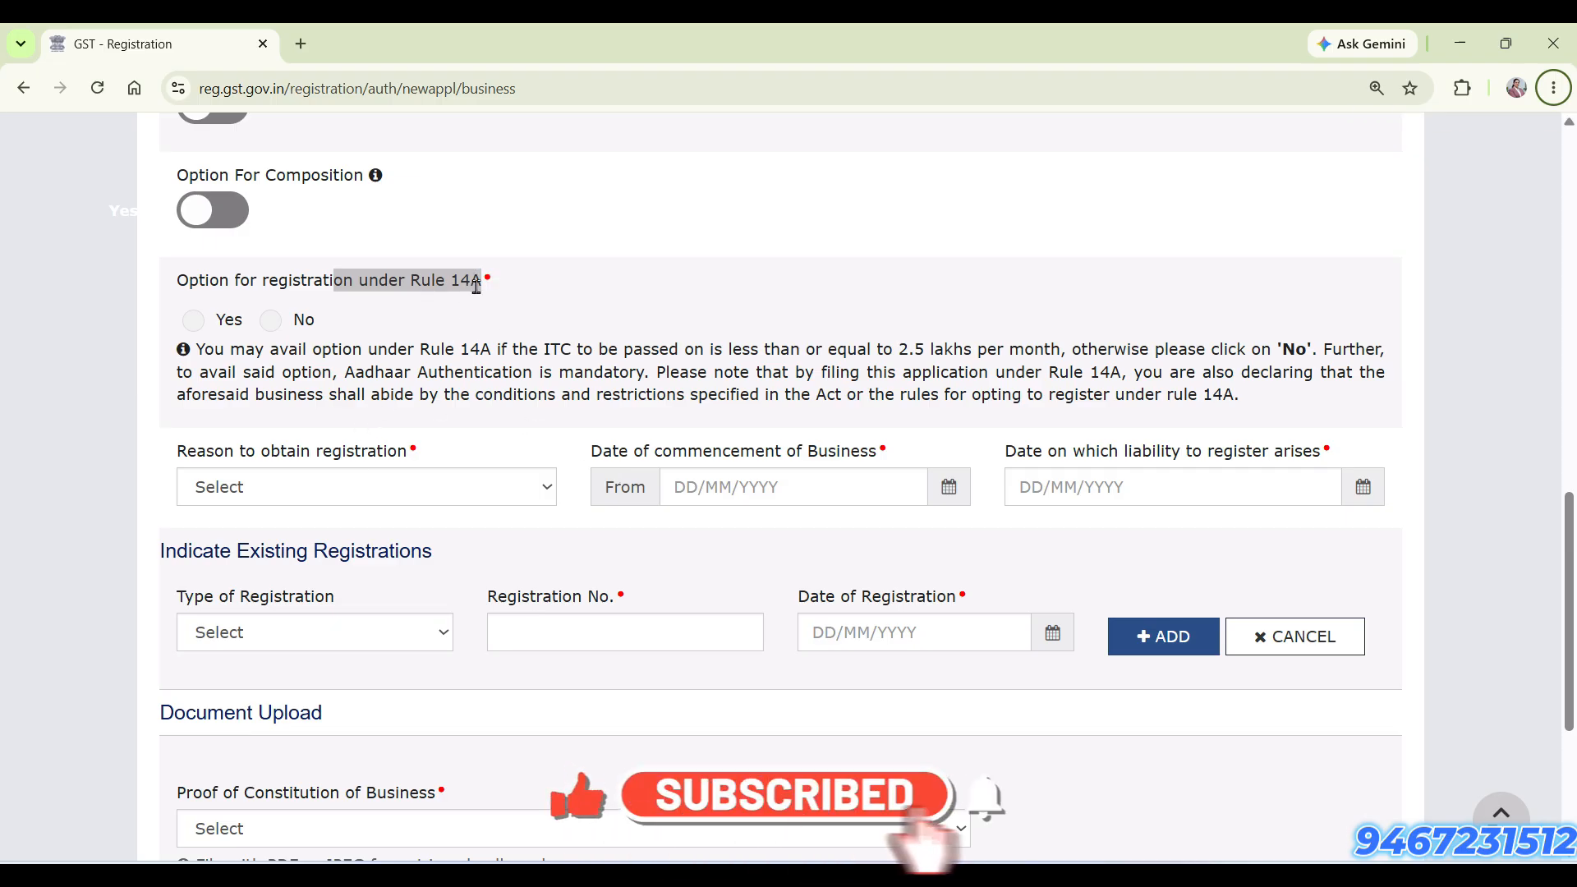
Set the option for registration under Rule 14A to No
{"action": "left_click", "coordinate": [196, 322]}
{"action": "left_click", "coordinate": [274, 327]}
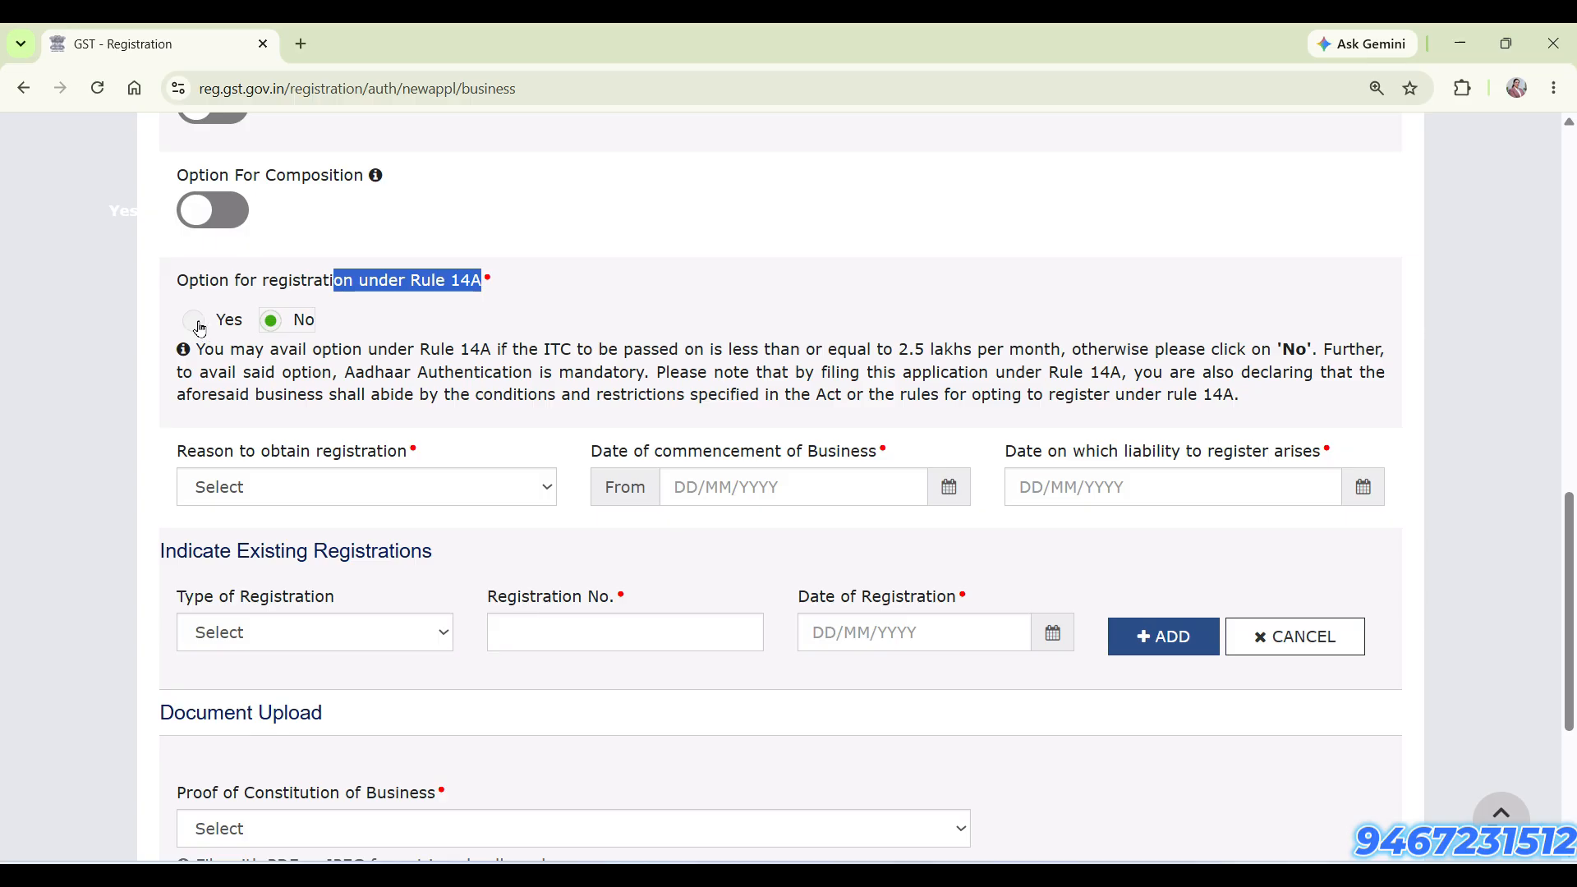
Set the option for registration under Rule 14A to Yes and accept its declaration
{"action": "left_click", "coordinate": [194, 322]}
{"action": "left_click", "coordinate": [186, 362]}
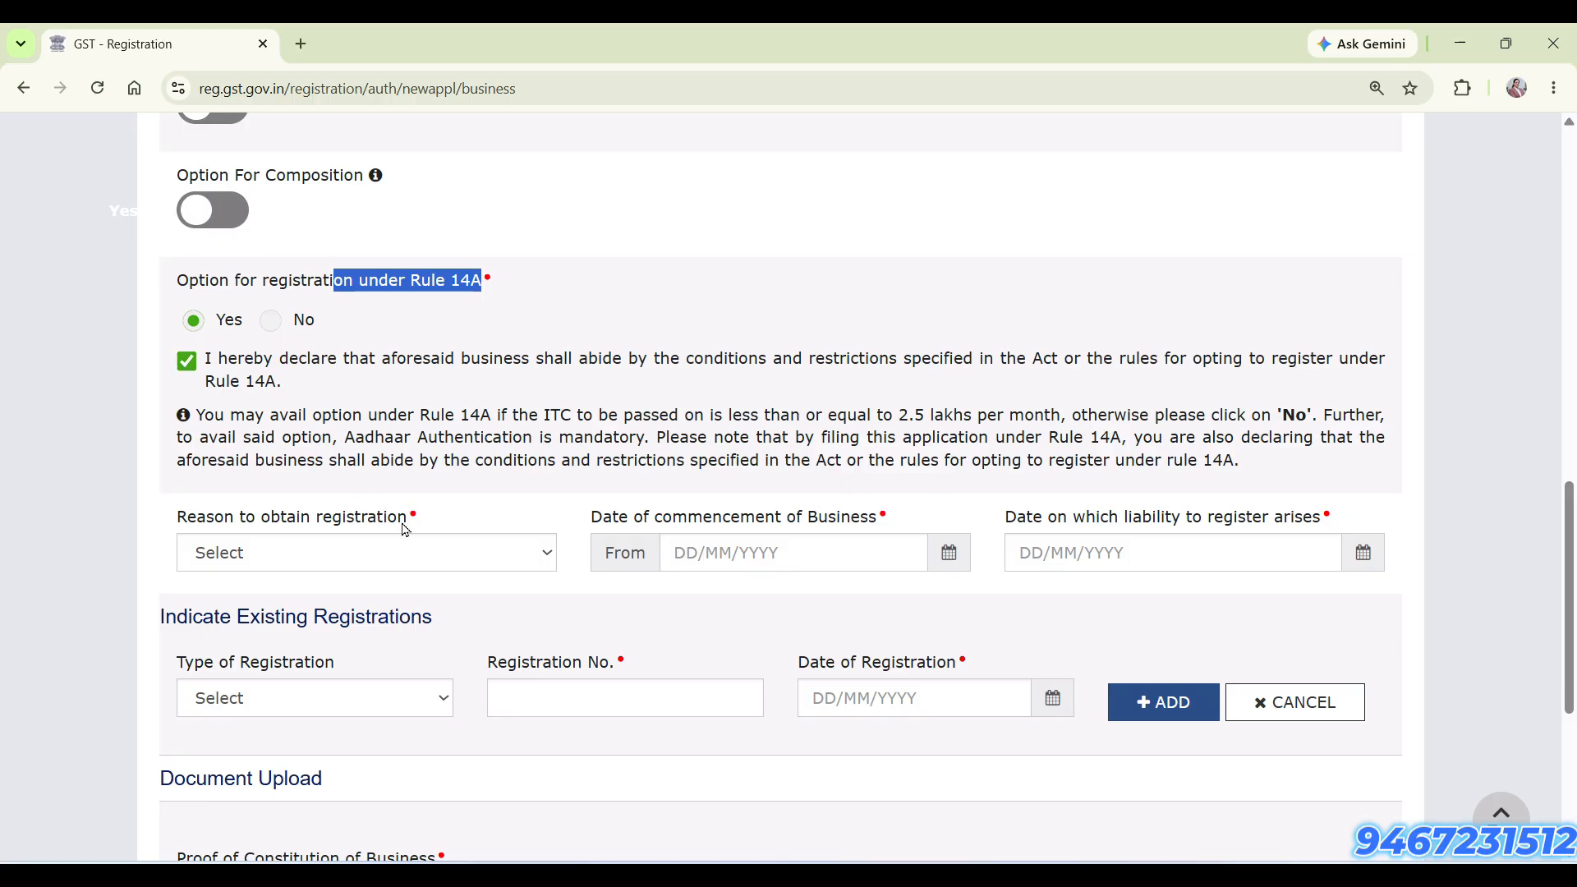
Set the reason to obtain registration to Voluntary Basis and the date of commencement of business to 15/06/2026
{"action": "scroll", "coordinate": [415, 567], "scroll_direction": "down", "scroll_amount": 4}
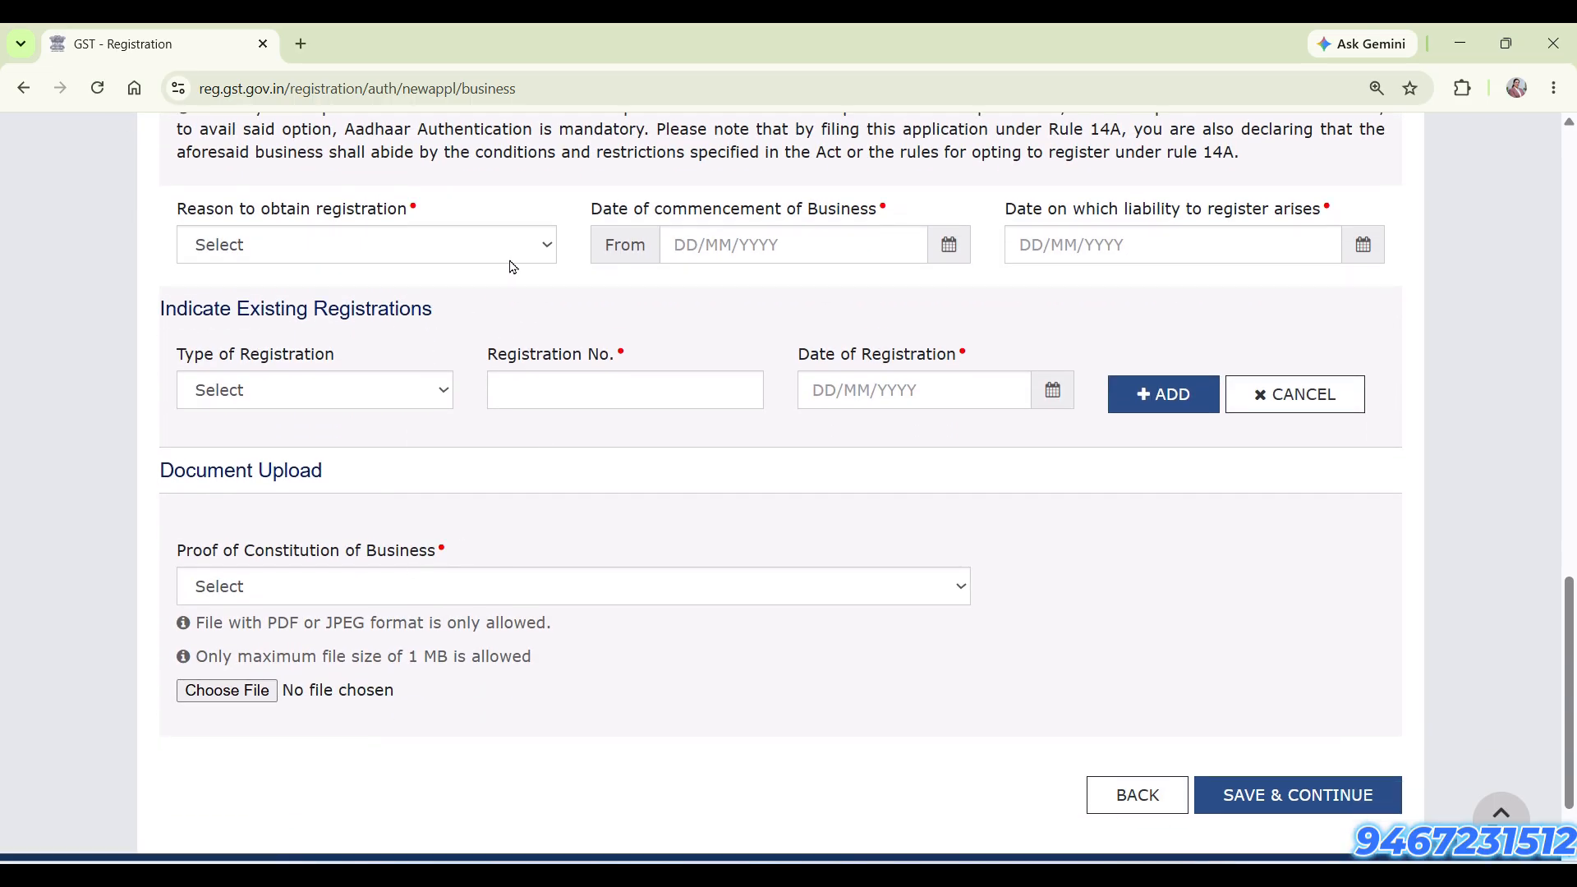
{"action": "left_click", "coordinate": [523, 240]}
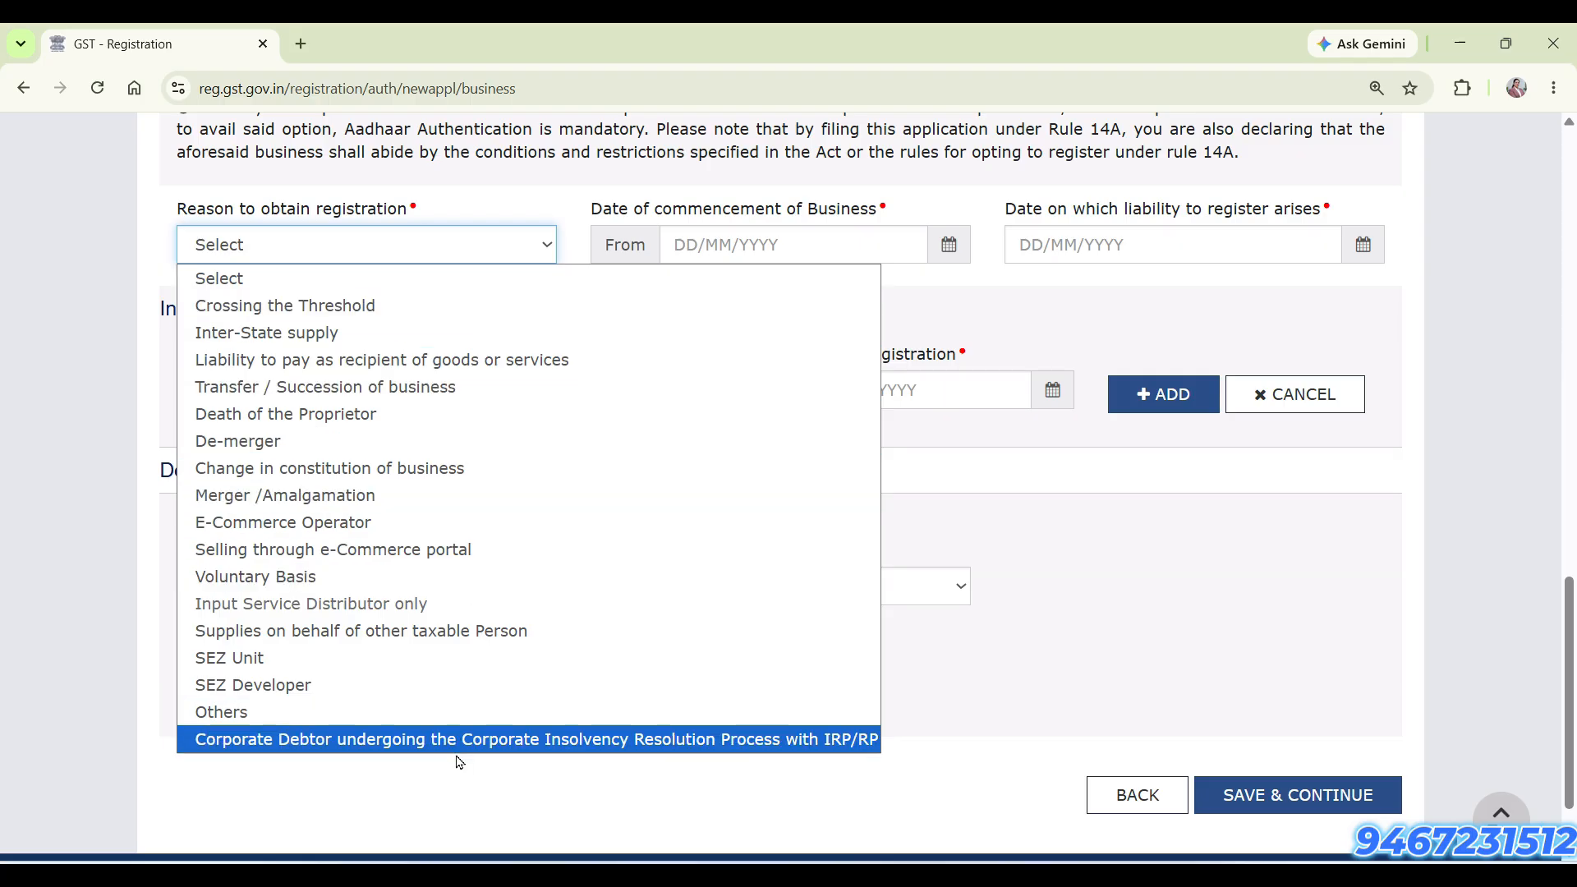
{"action": "left_click", "coordinate": [411, 579]}
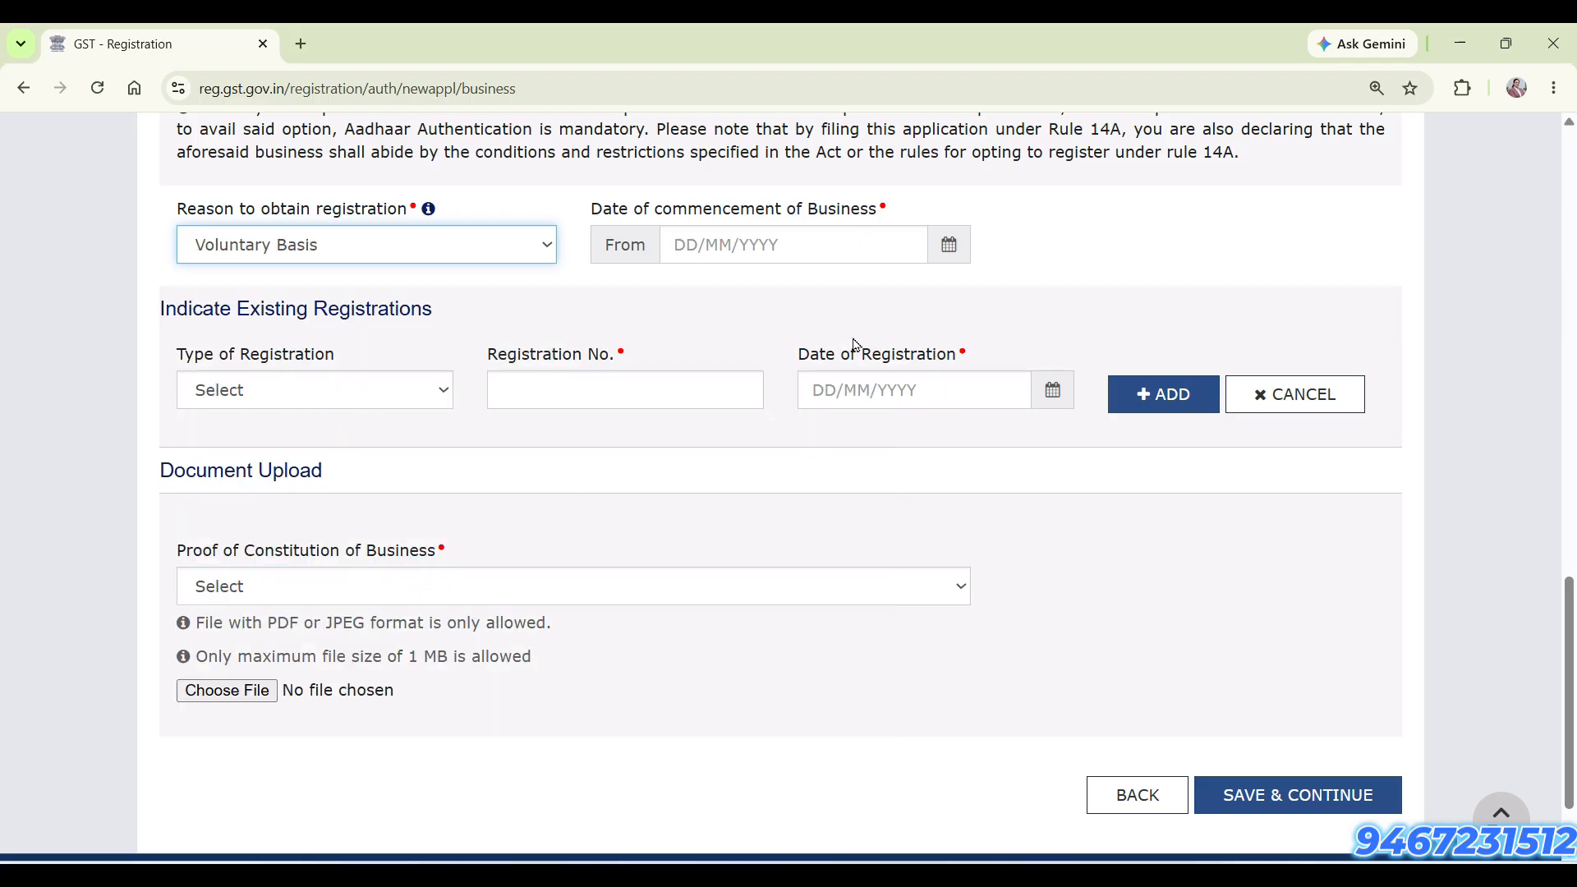
{"action": "left_click", "coordinate": [948, 246]}
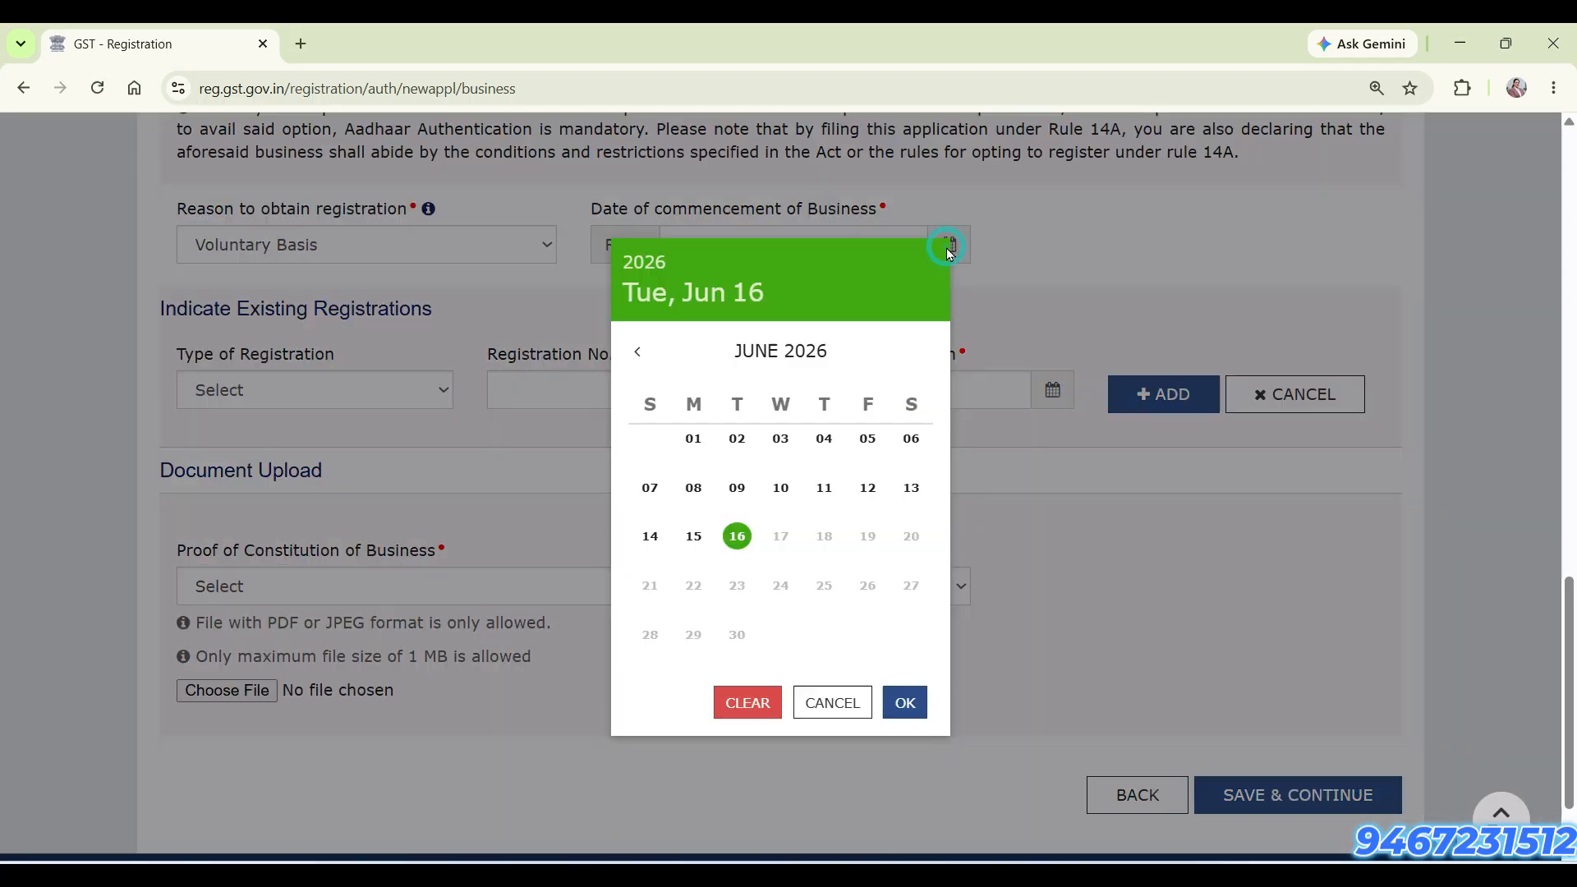
{"action": "left_click", "coordinate": [694, 538]}
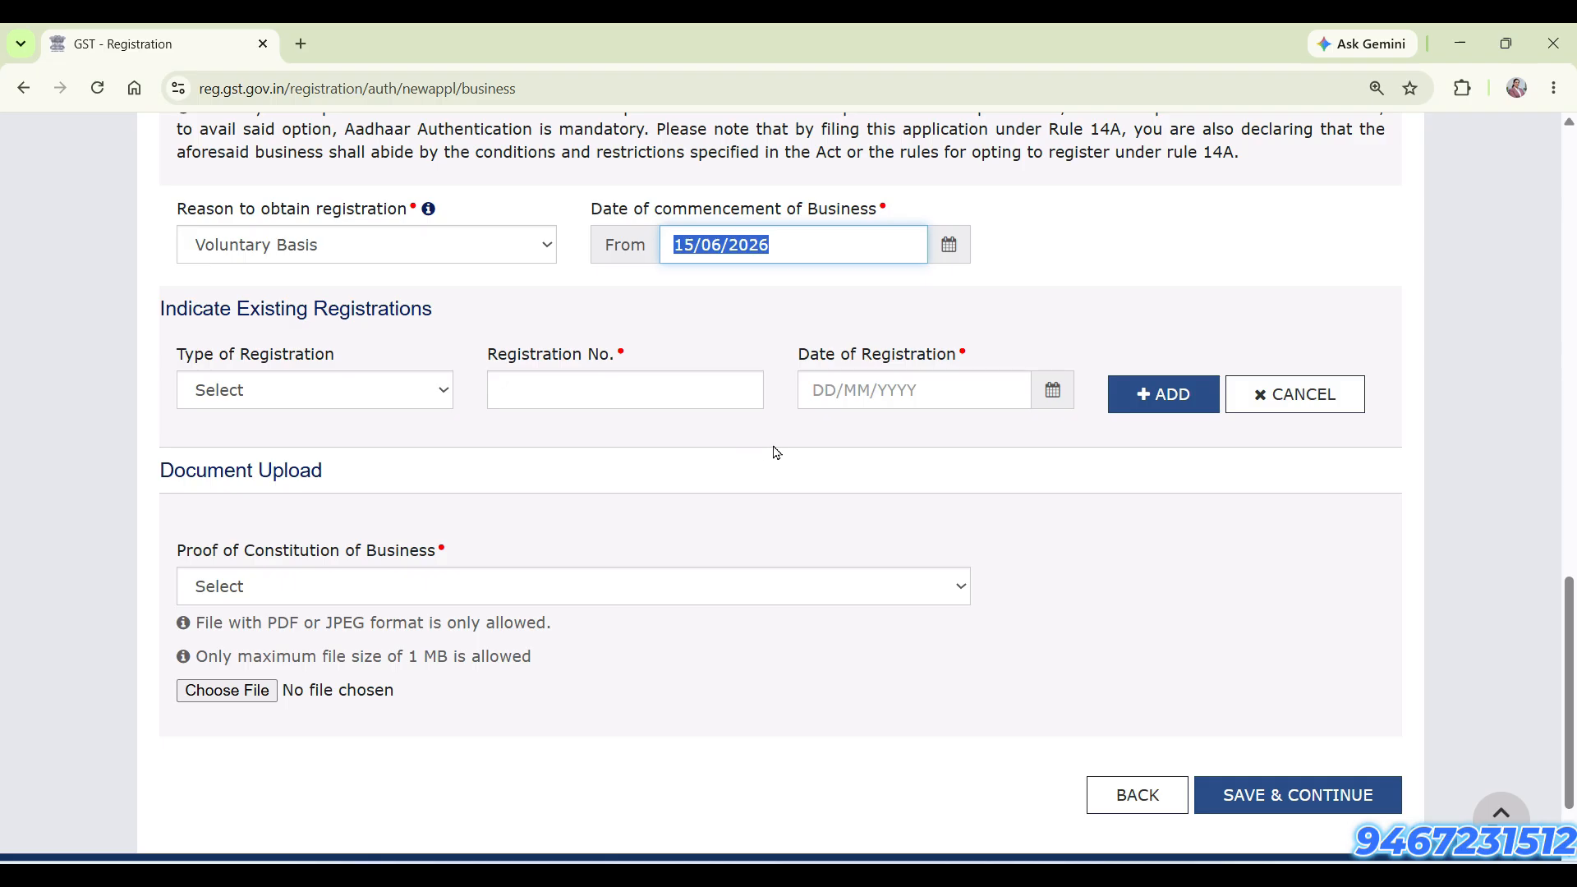
Choose Partnership Deed as the proof of constitution of business, and save the business details to continue to the partners section
{"action": "scroll", "coordinate": [782, 493], "scroll_direction": "down", "scroll_amount": 2}
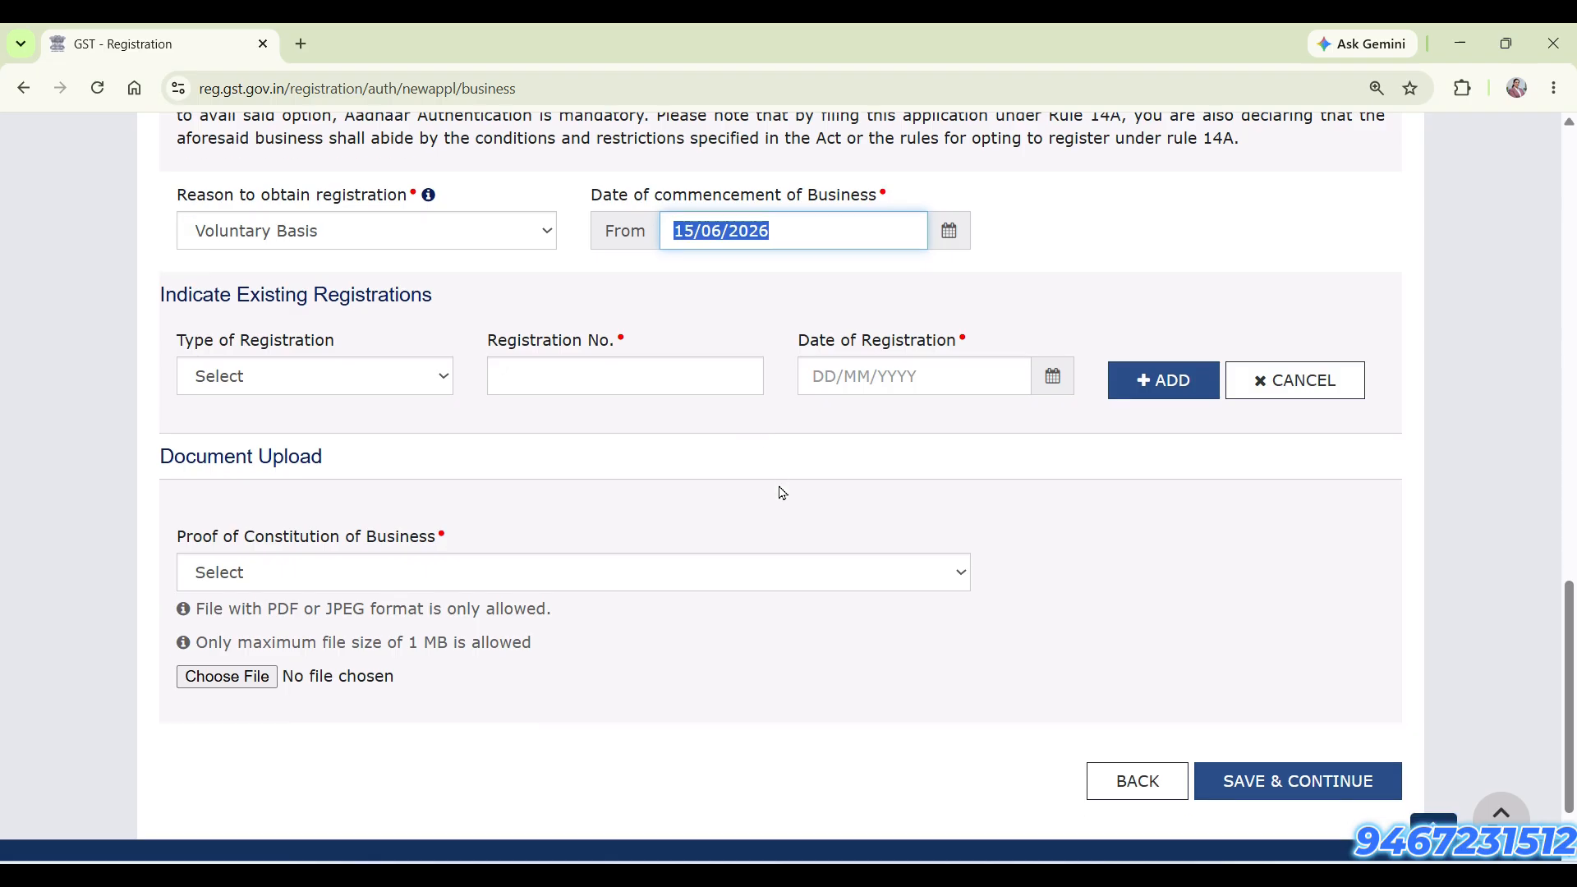
{"action": "left_click", "coordinate": [723, 492]}
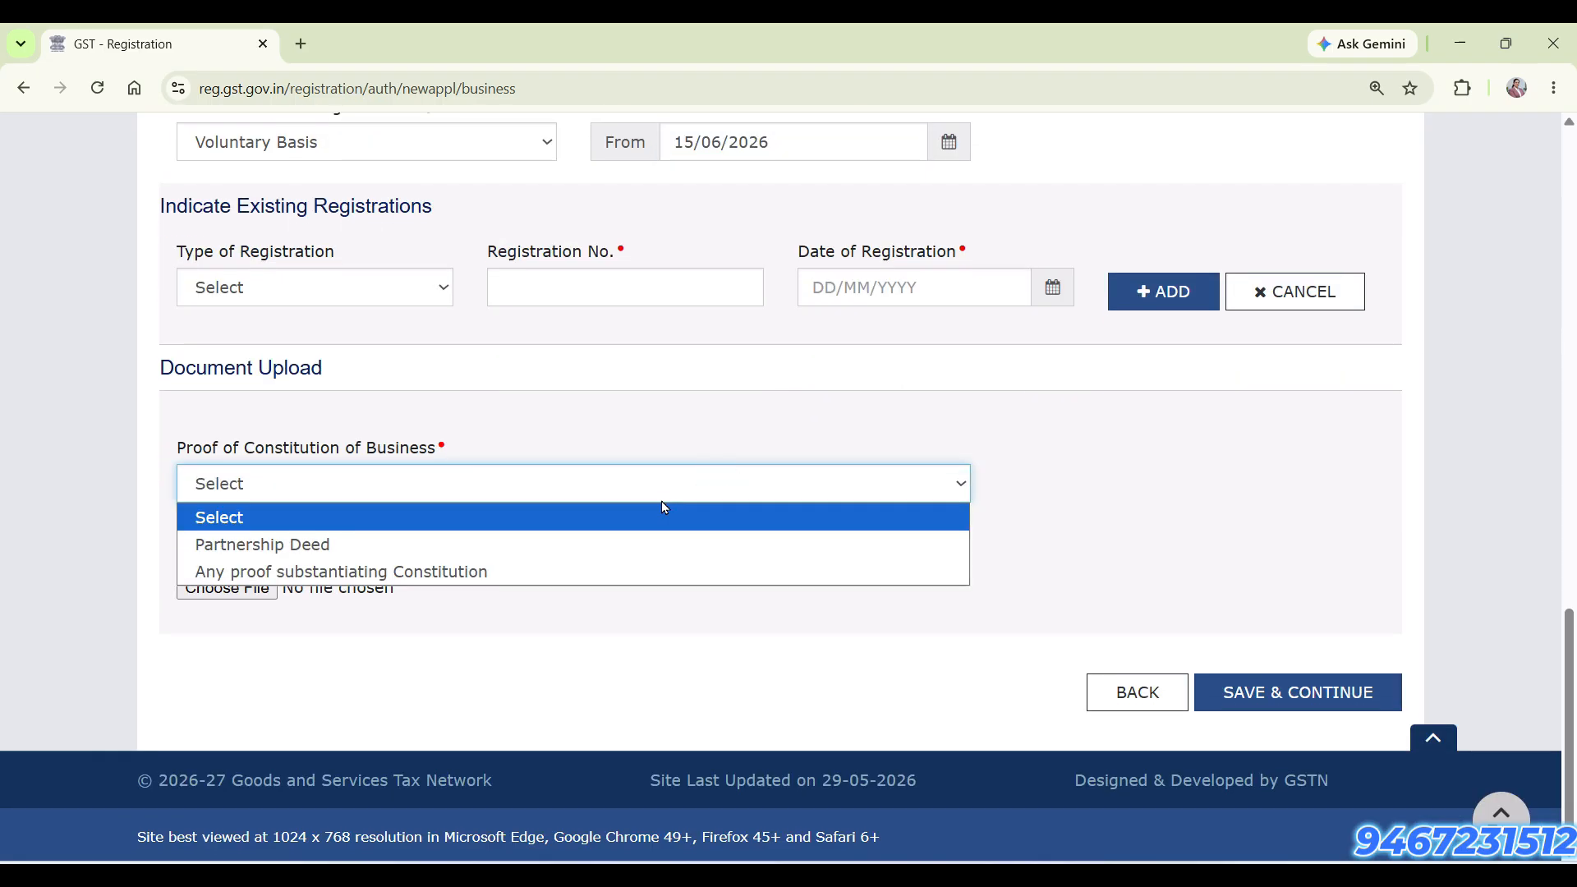
{"action": "left_click", "coordinate": [652, 545]}
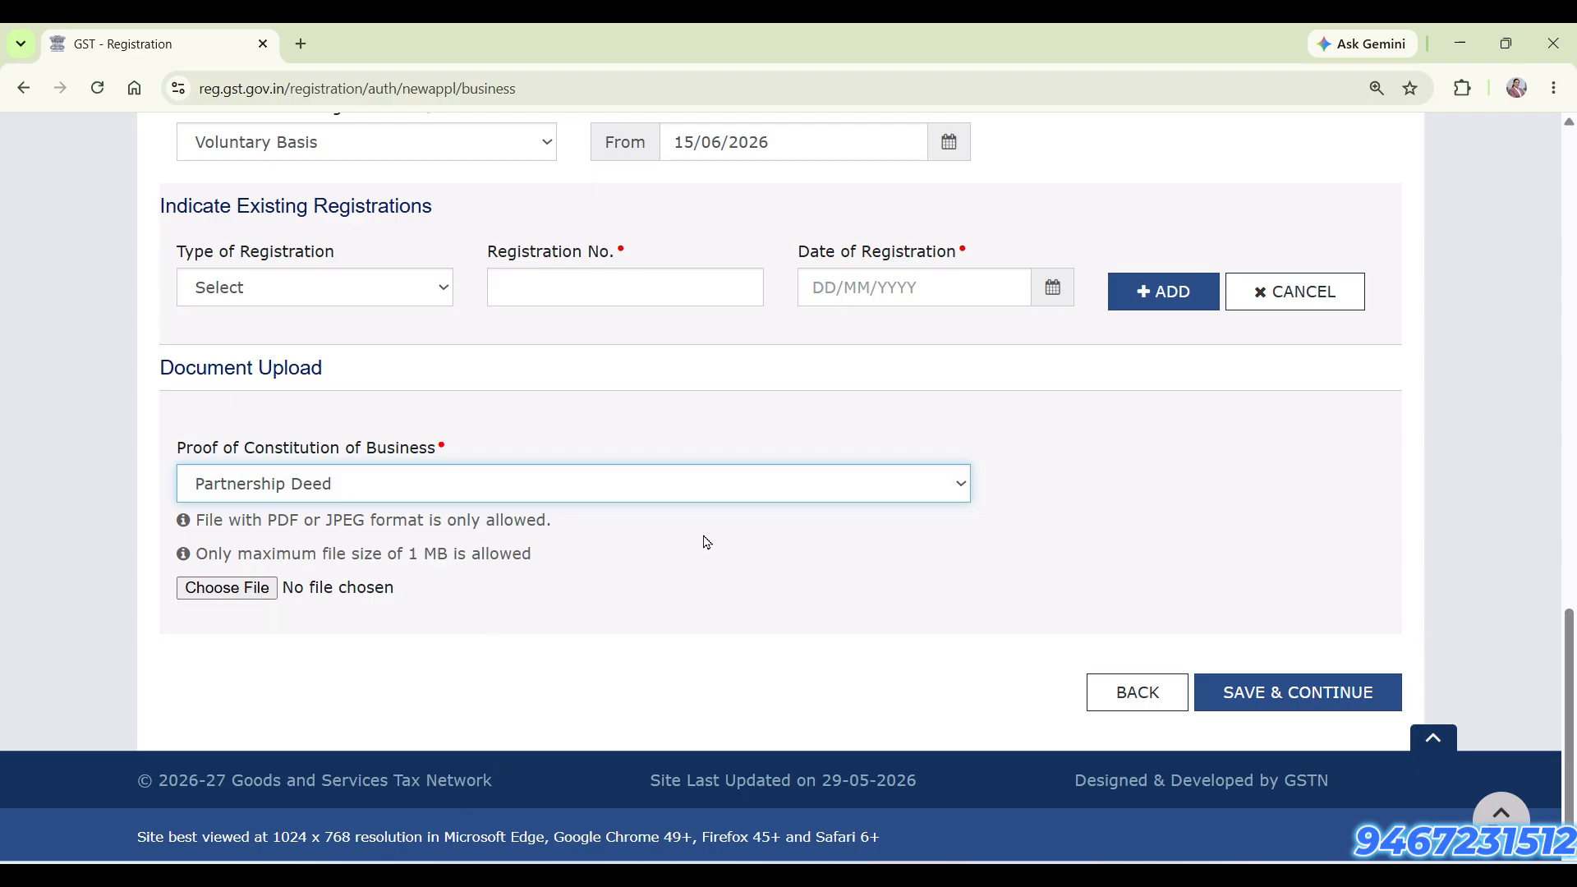
{"action": "left_click", "coordinate": [1298, 703]}
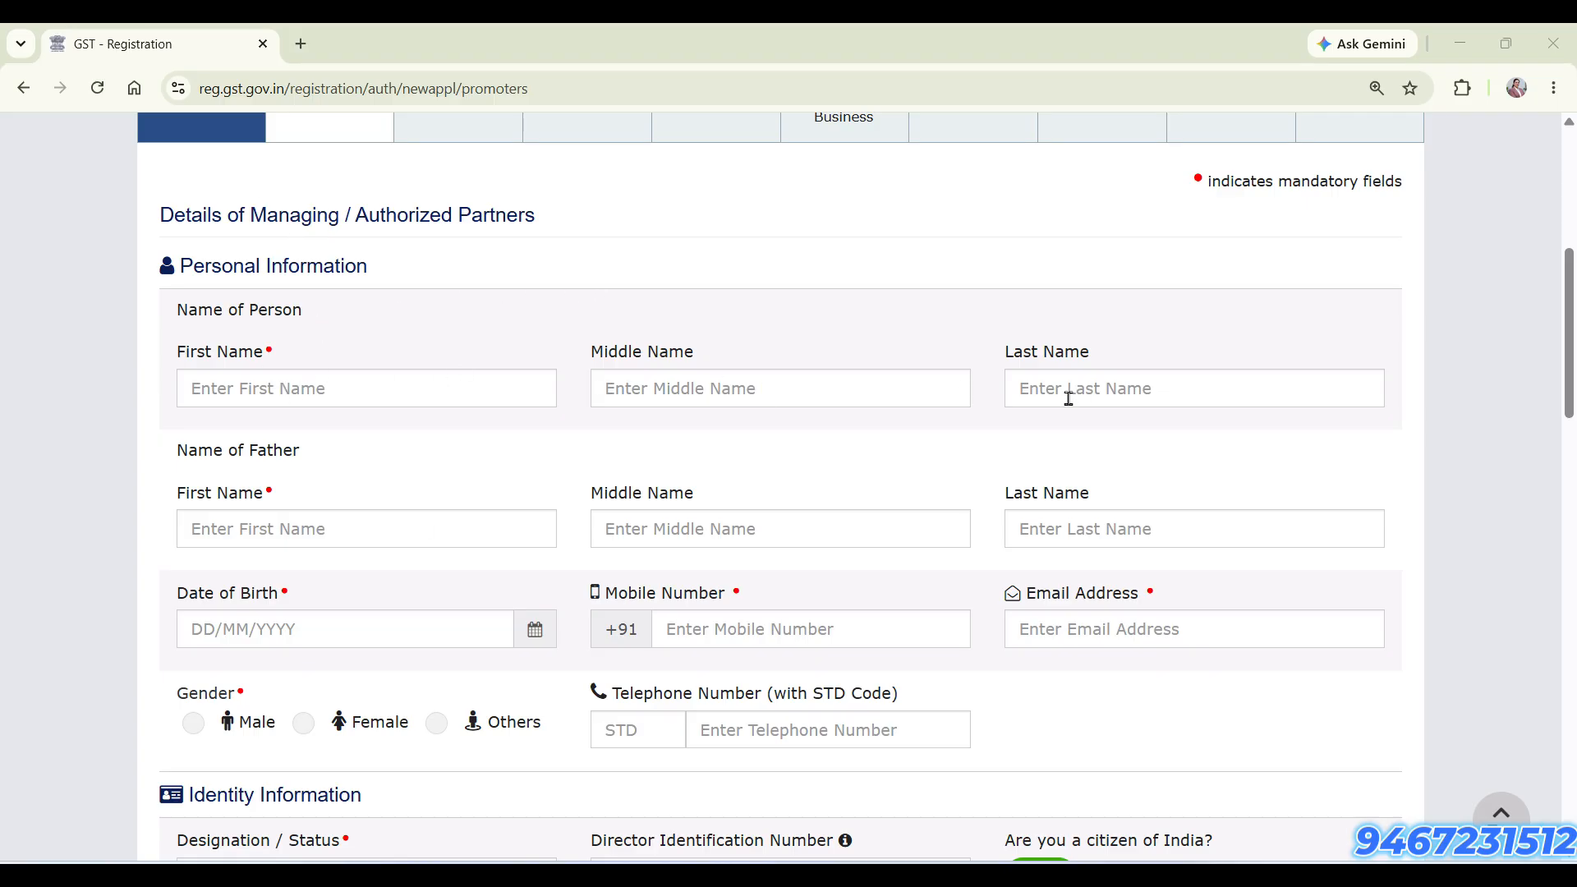
Examine the personal, identity and residential address fields in the details of managing or authorized partners
{"action": "scroll", "coordinate": [1014, 404], "scroll_direction": "down", "scroll_amount": 1}
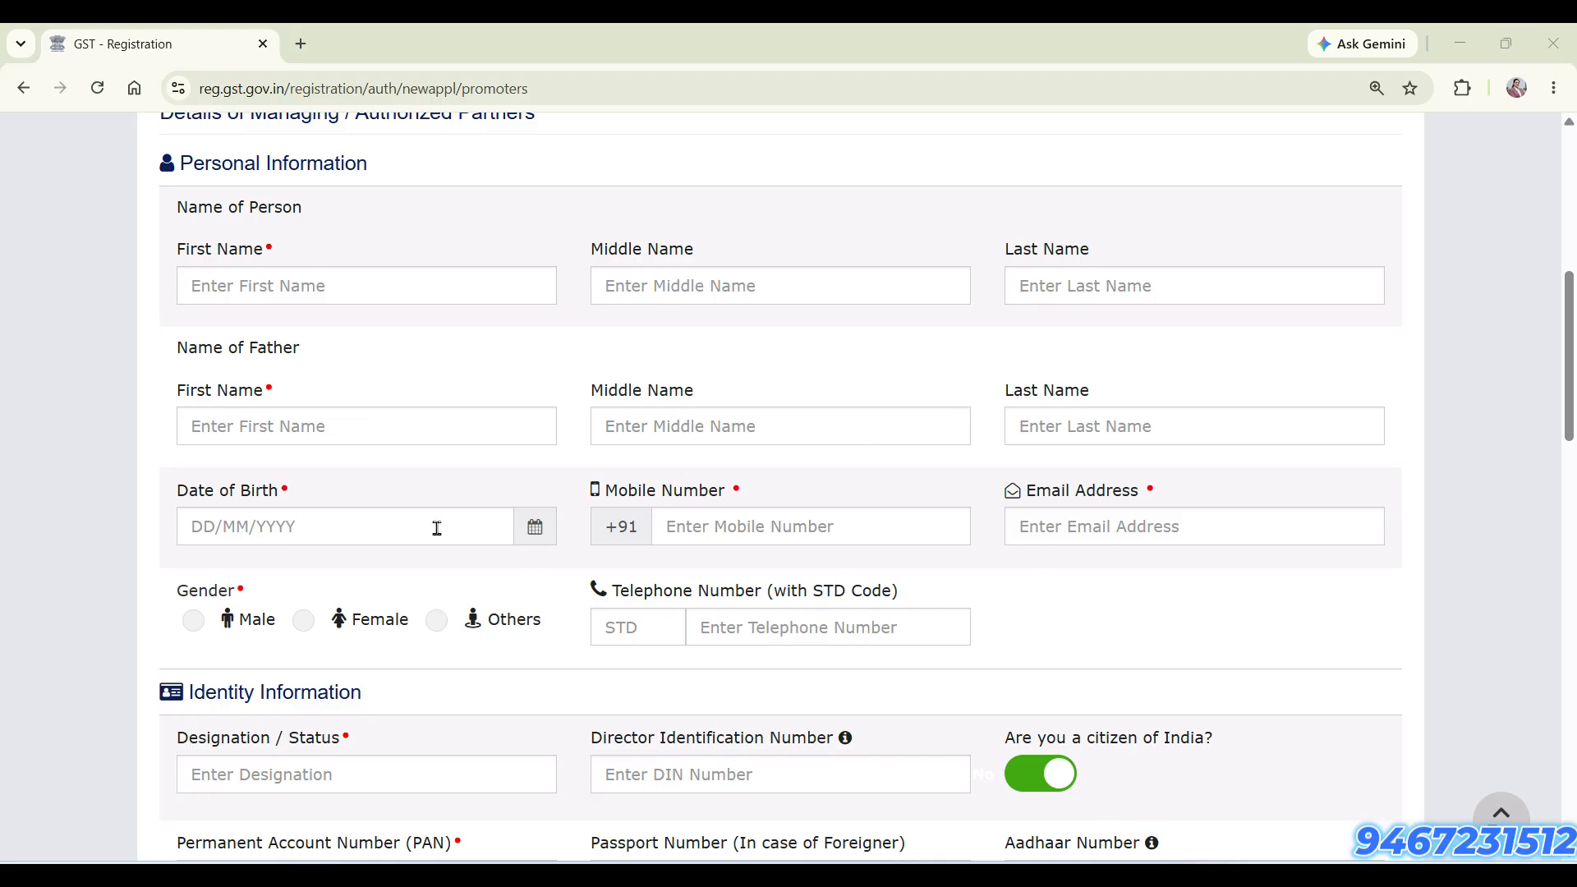
{"action": "scroll", "coordinate": [1285, 523], "scroll_direction": "down", "scroll_amount": 4}
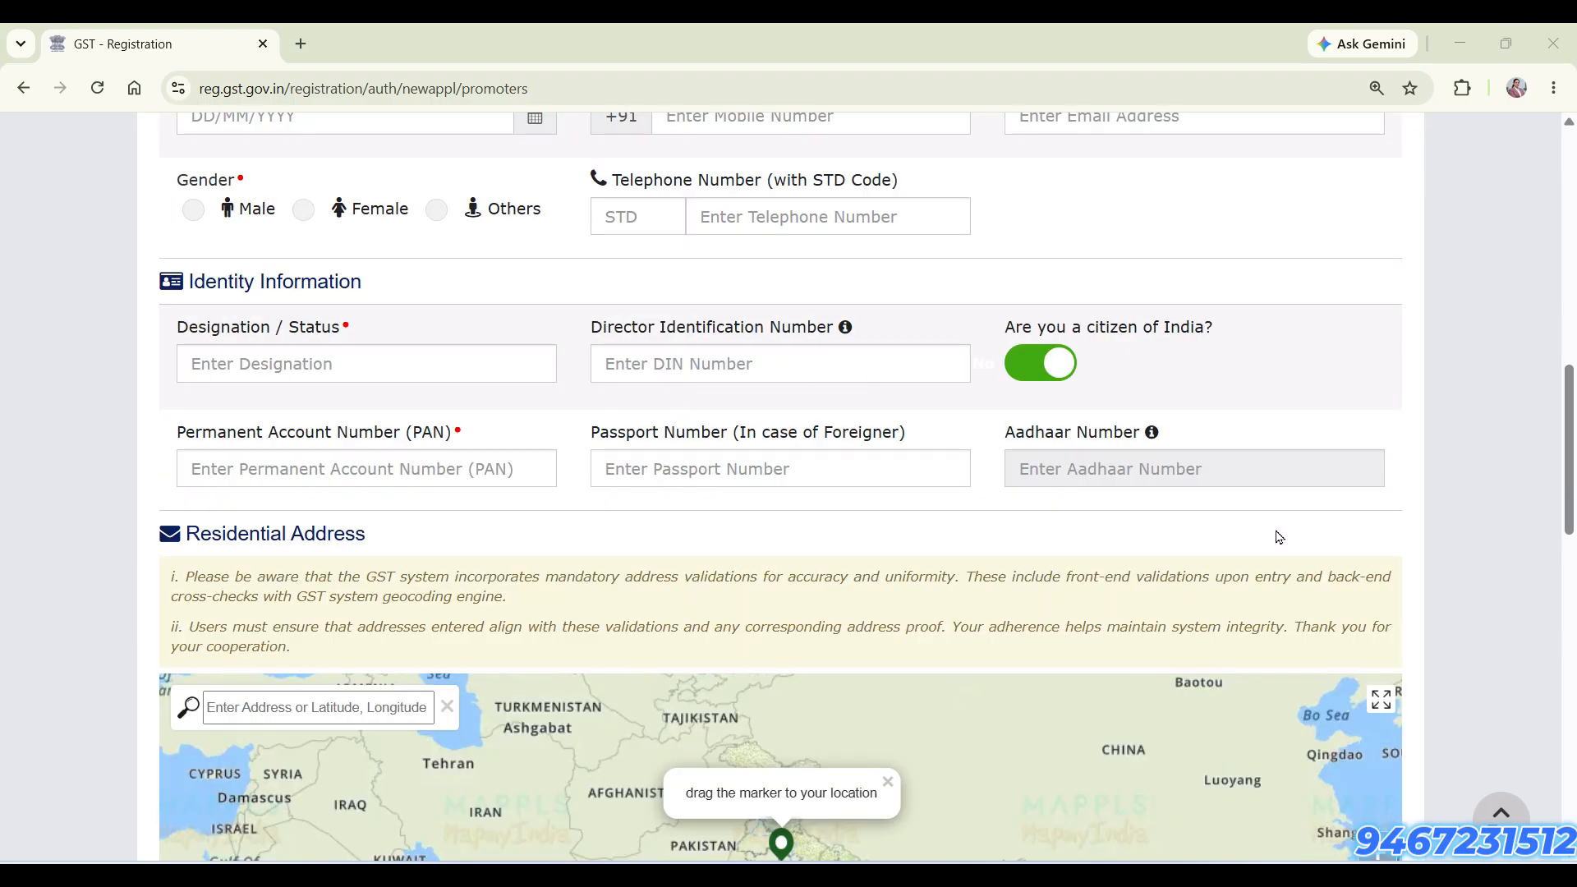
{"action": "scroll", "coordinate": [597, 529], "scroll_direction": "down", "scroll_amount": 2}
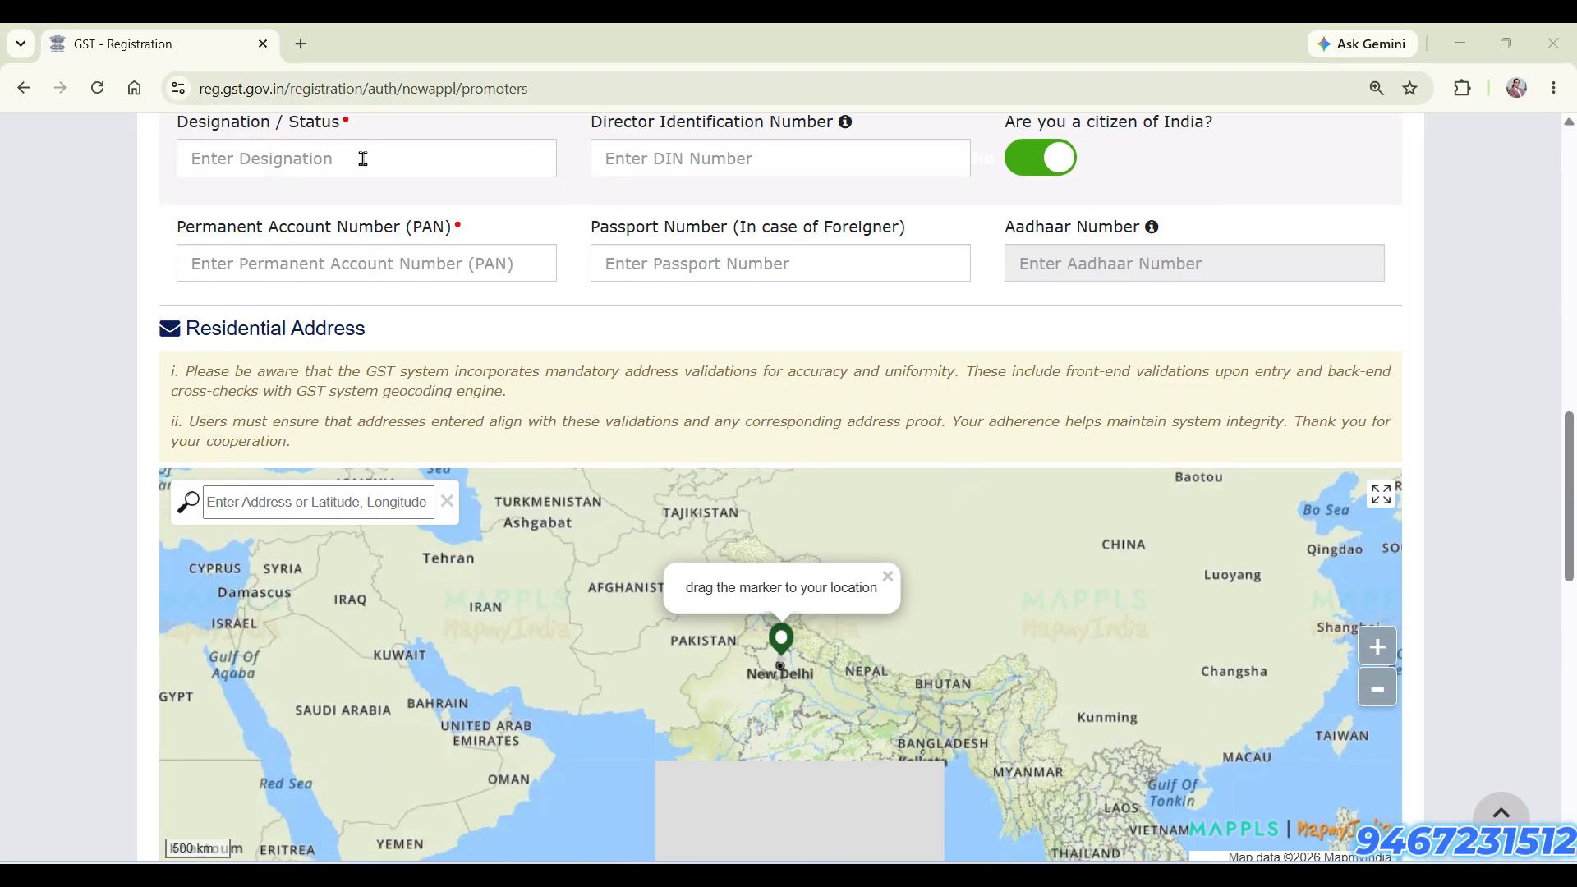
{"action": "scroll", "coordinate": [343, 265], "scroll_direction": "up", "scroll_amount": 3}
{"action": "left_click", "coordinate": [360, 471]}
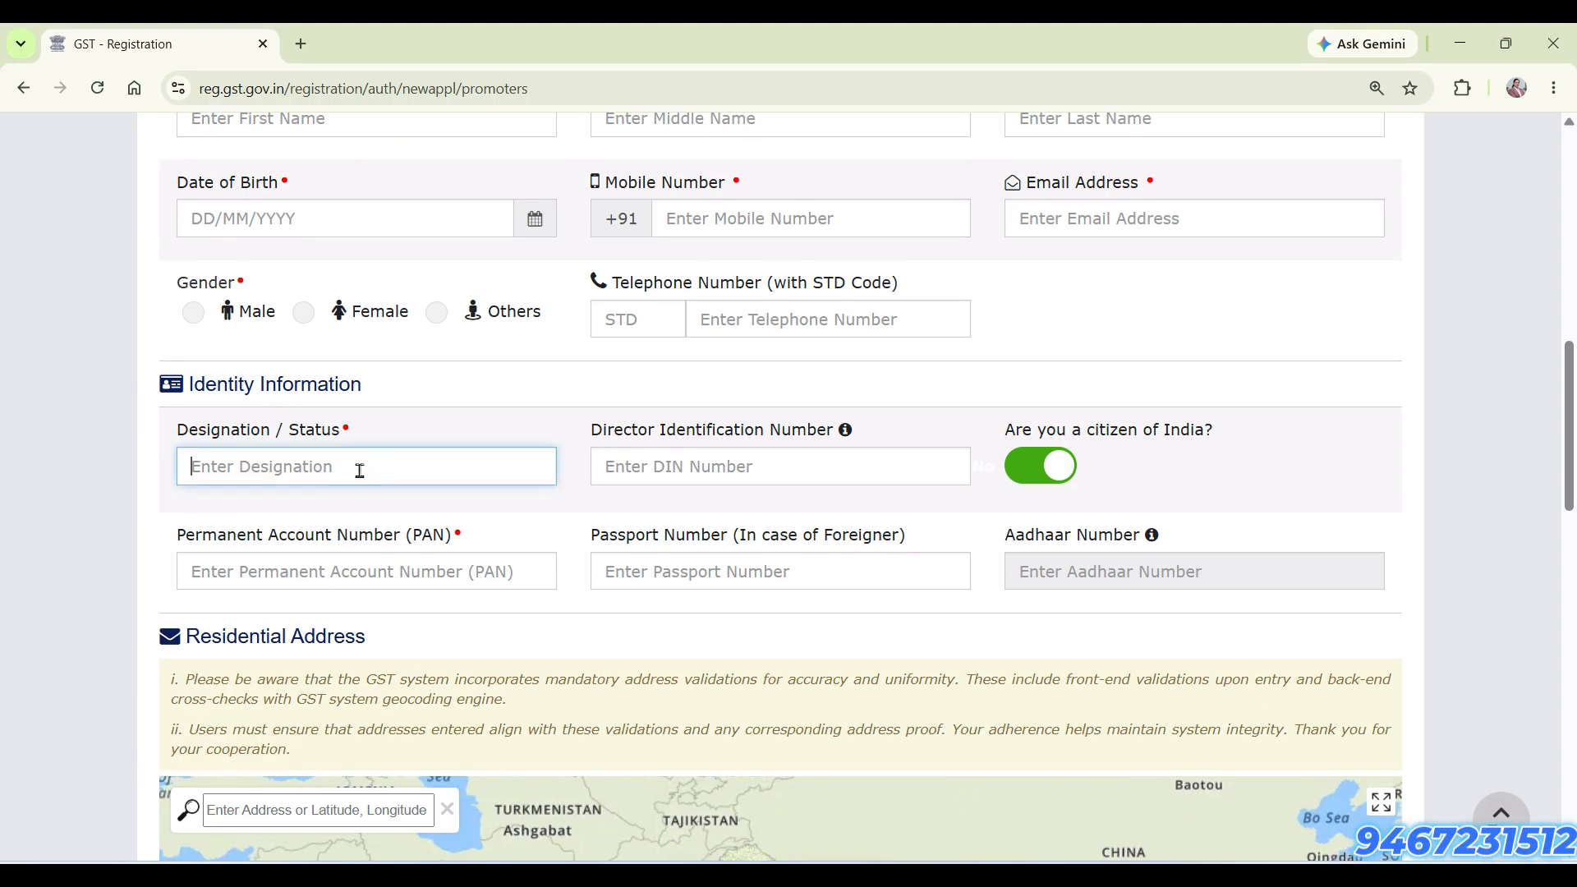
{"action": "scroll", "coordinate": [776, 548], "scroll_direction": "down", "scroll_amount": 1}
{"action": "scroll", "coordinate": [780, 549], "scroll_direction": "down", "scroll_amount": 4}
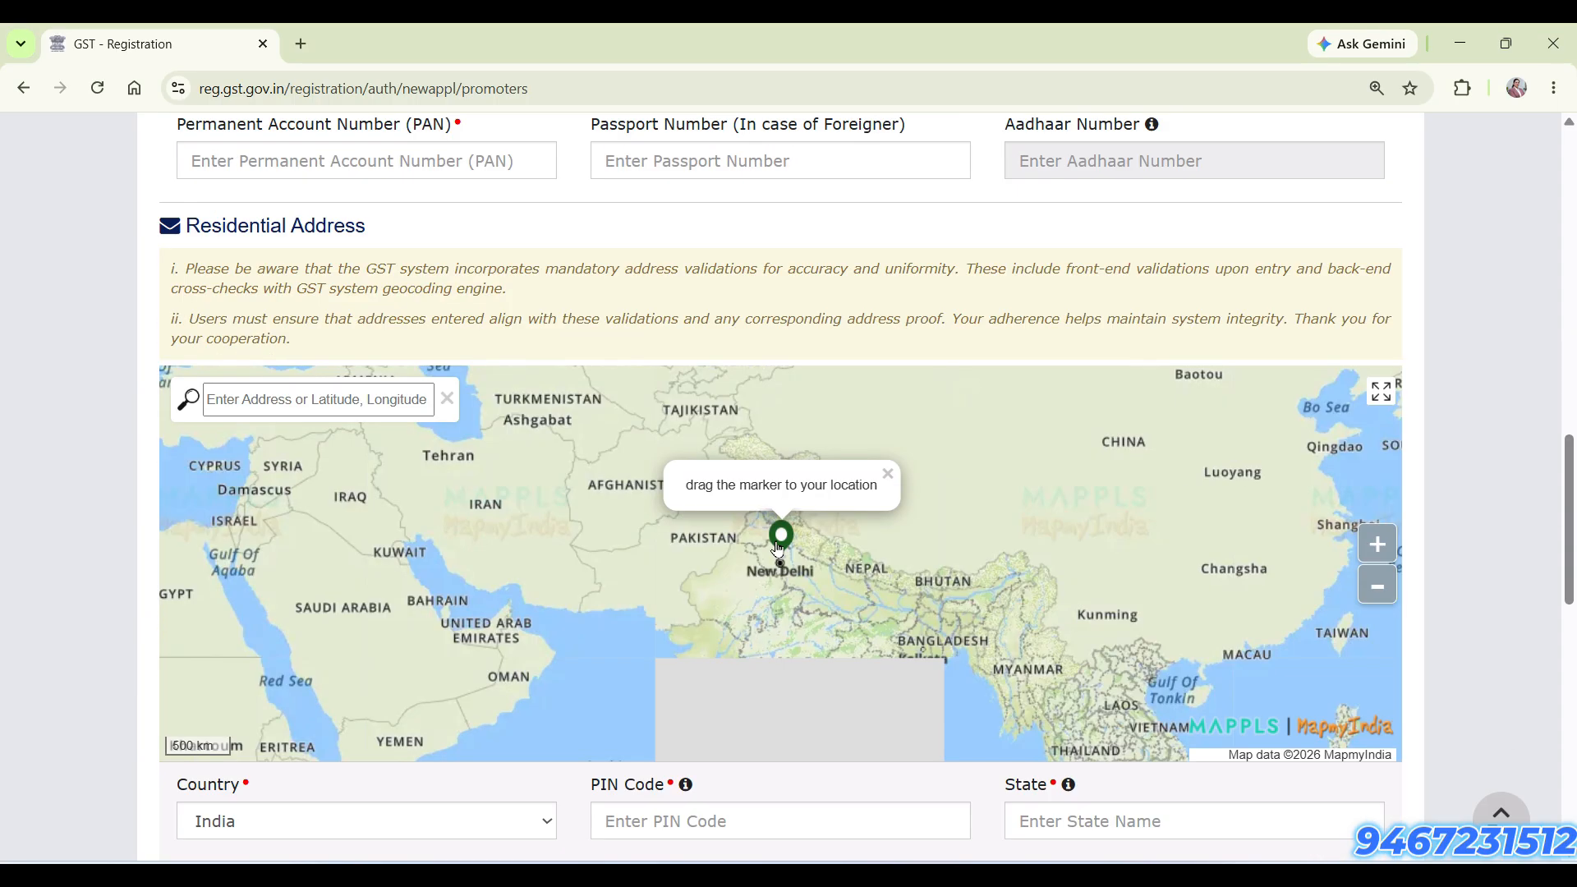
{"action": "scroll", "coordinate": [1531, 629], "scroll_direction": "down", "scroll_amount": 3}
{"action": "scroll", "coordinate": [1531, 628], "scroll_direction": "up", "scroll_amount": 2}
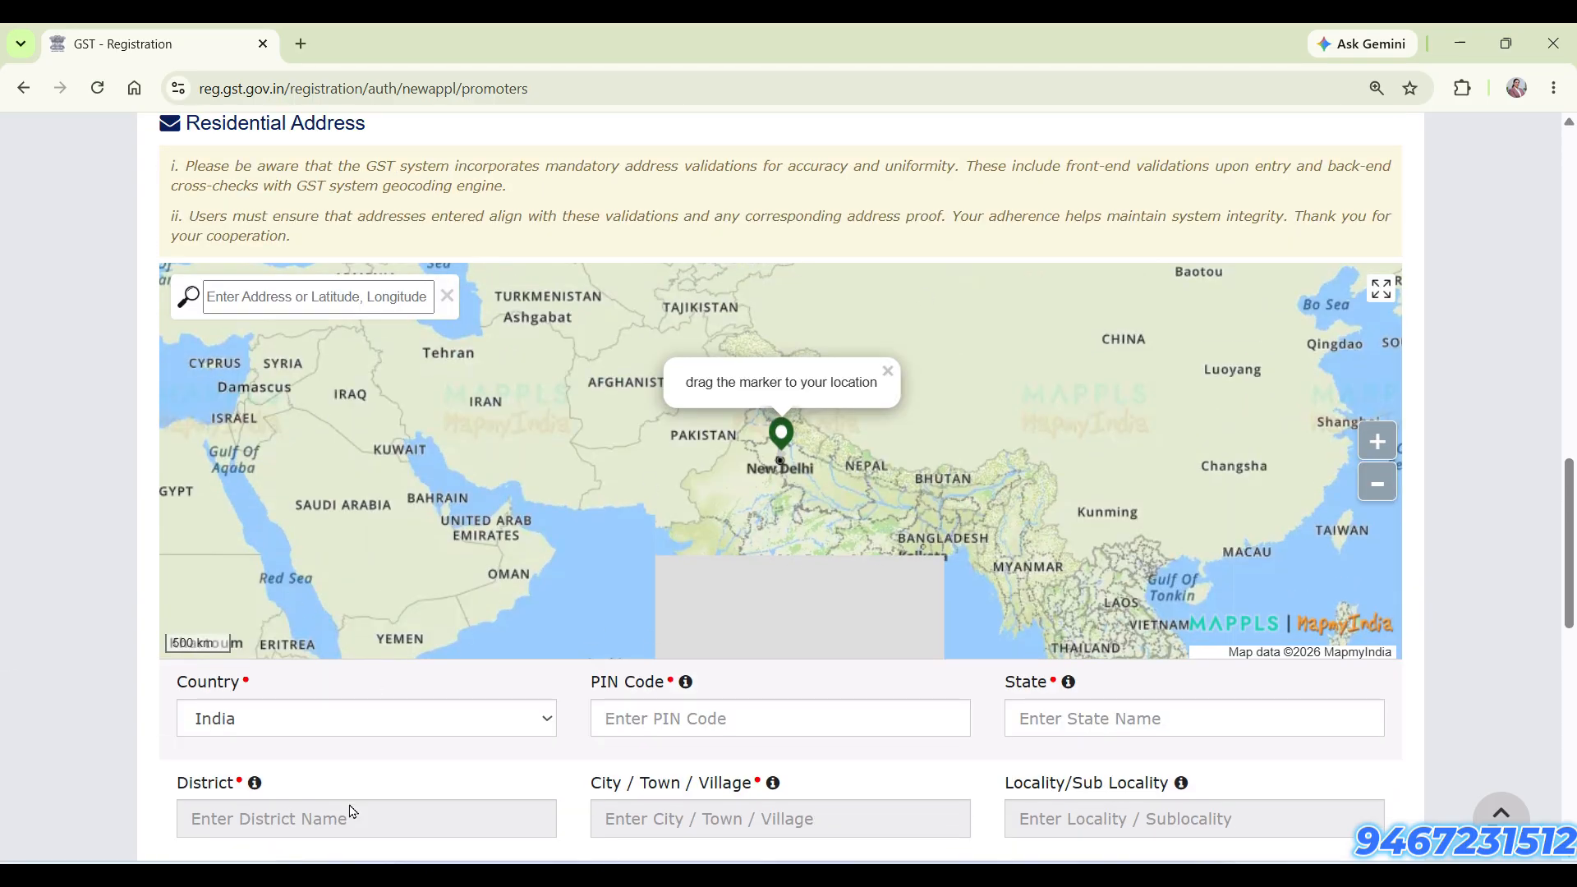
Search the residential address map by postal code and choose the match in Rohtak, Haryana
{"action": "left_click", "coordinate": [305, 304]}
{"action": "type", "text": "12"}
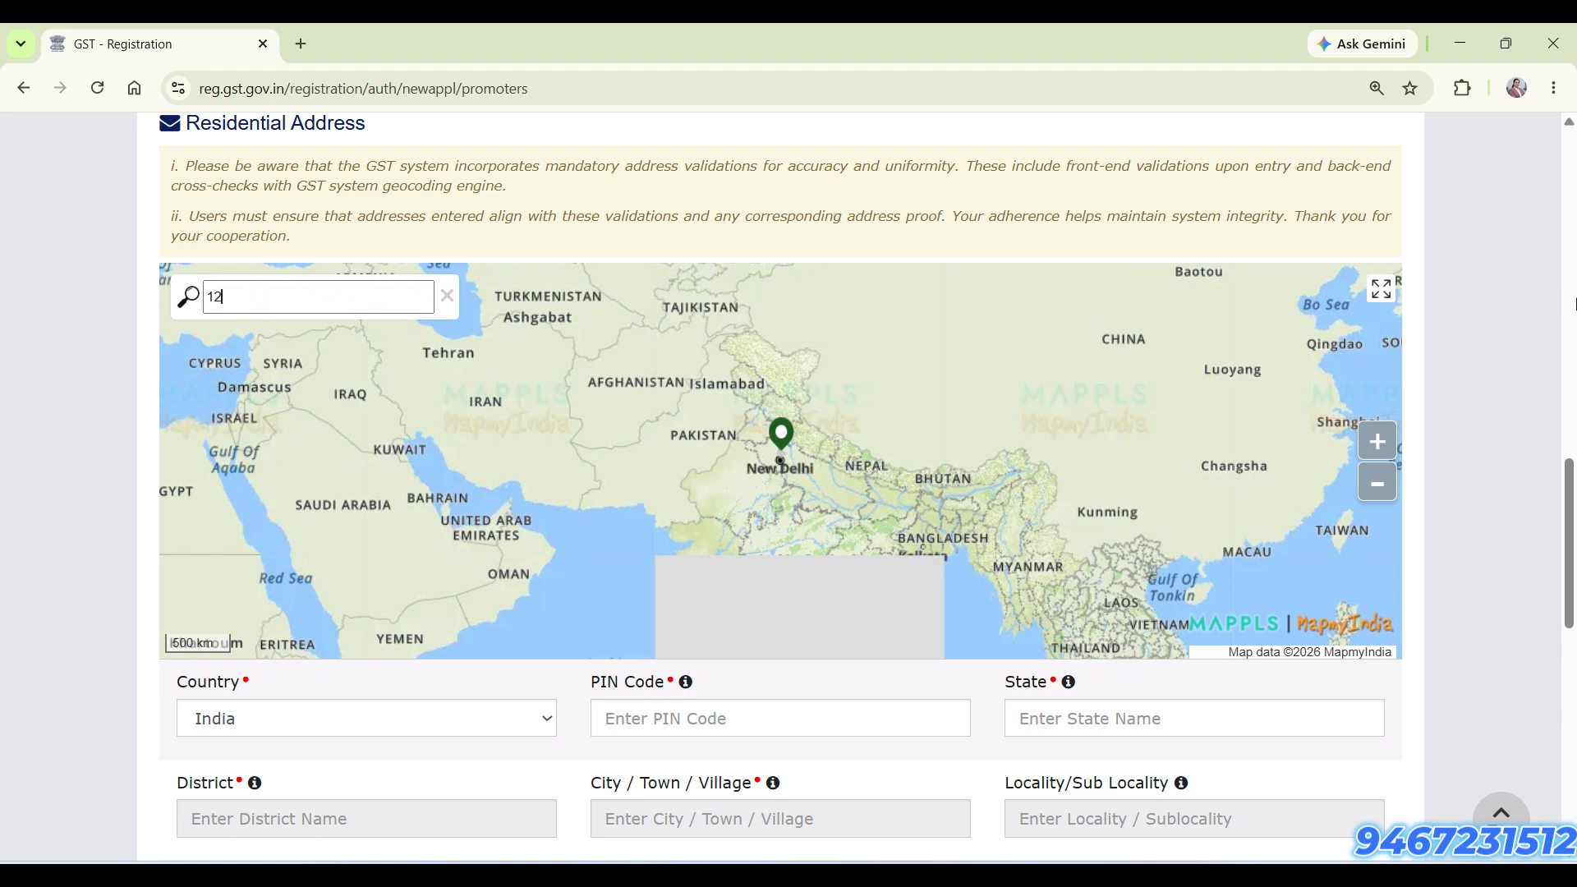
{"action": "type", "text": "4001"}
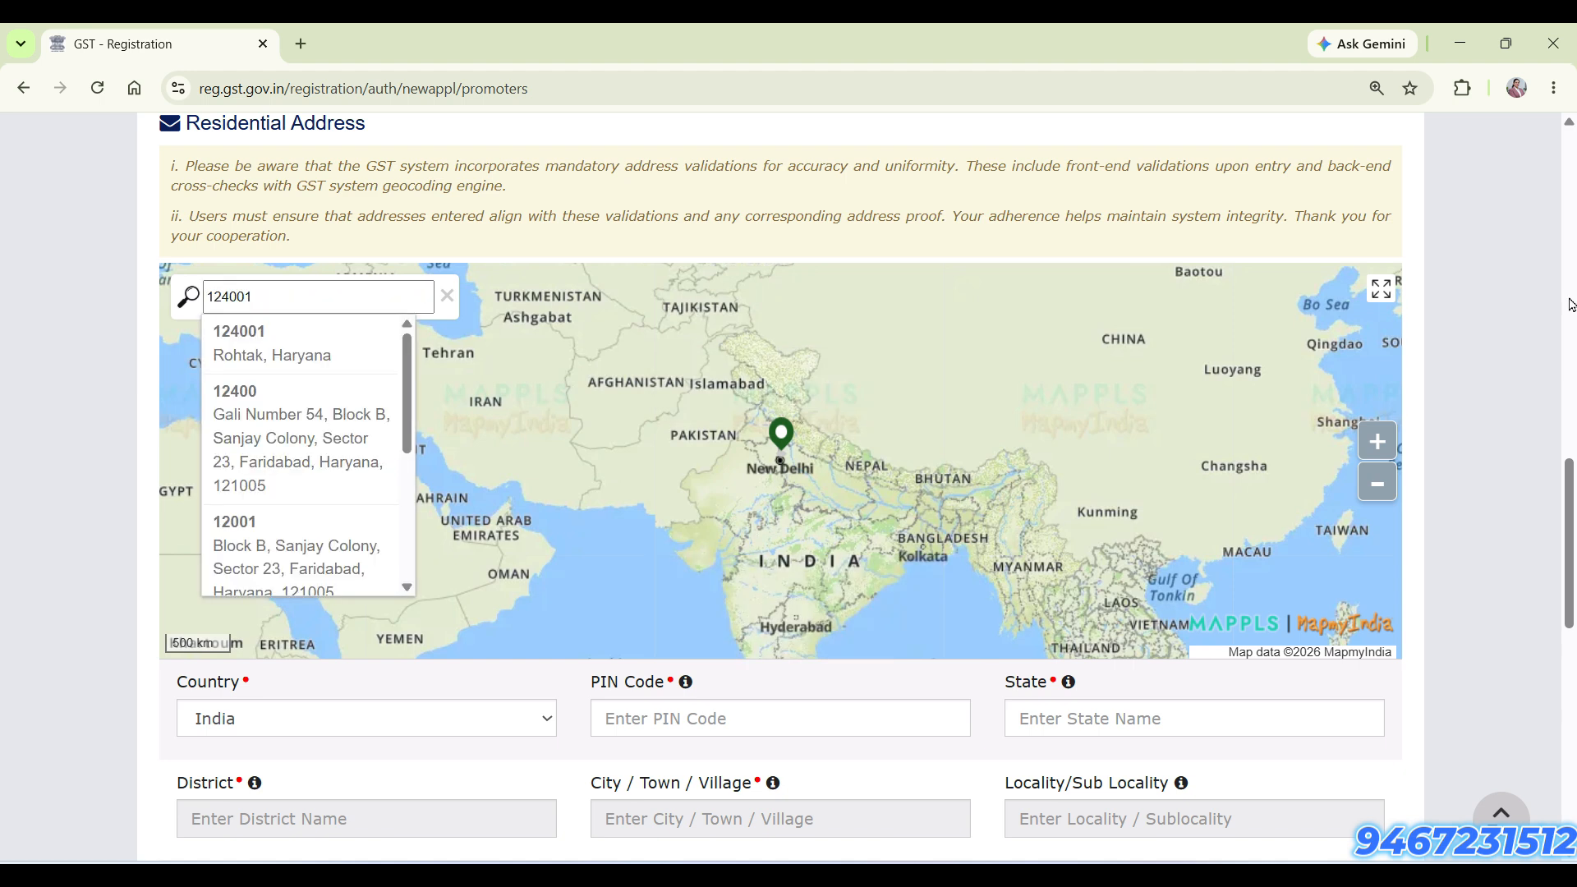
{"action": "left_click", "coordinate": [333, 358]}
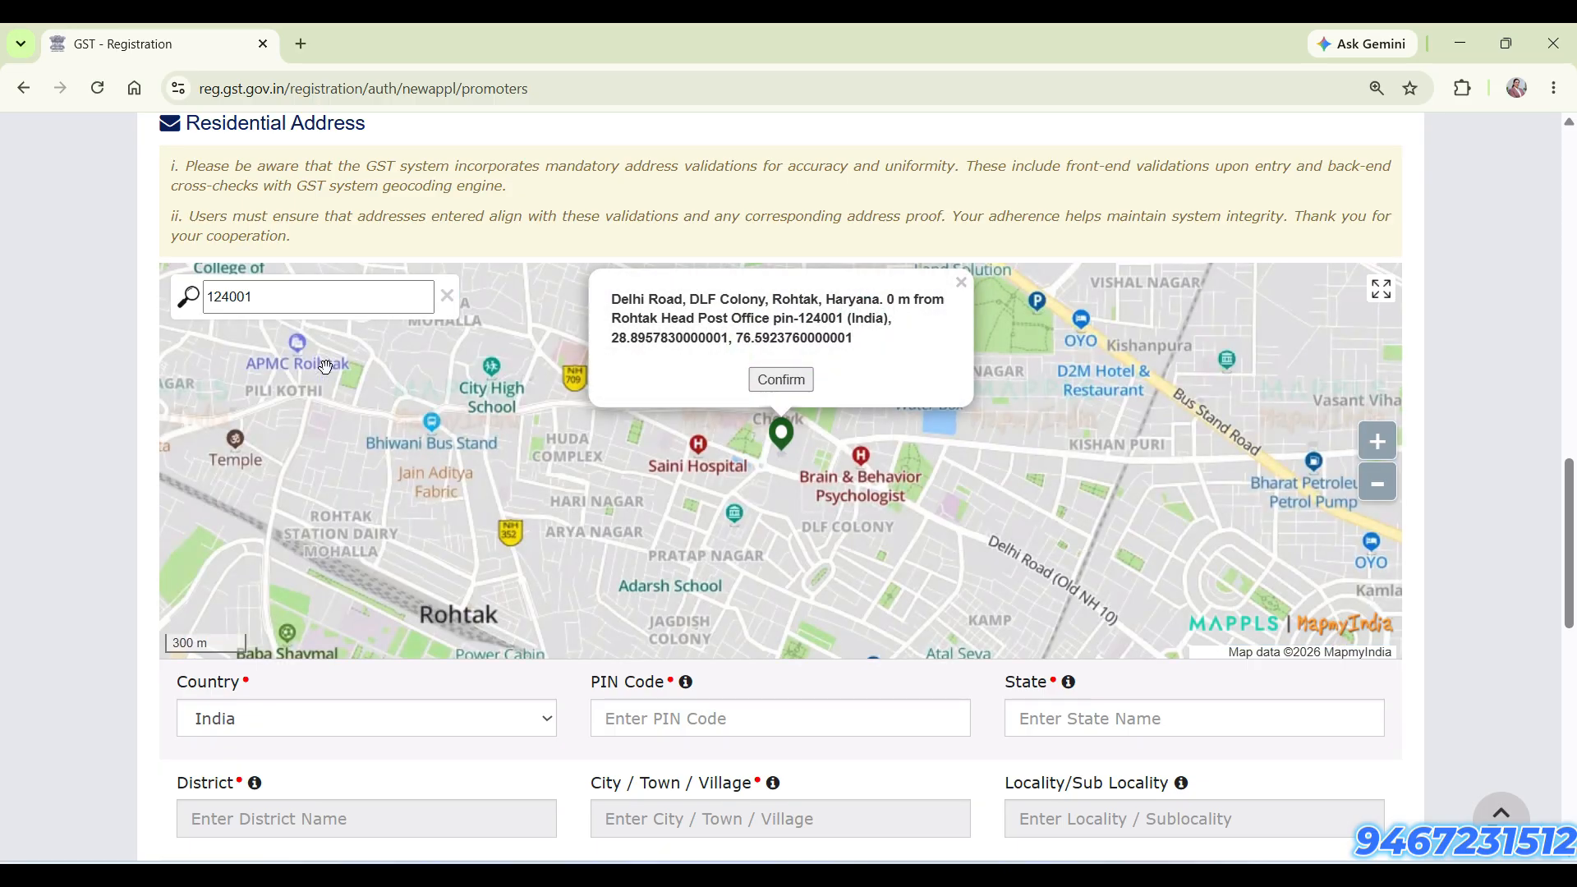
Move the map marker to a spot near Mansarovar Park and confirm that location as the partner's residential address
{"action": "scroll", "coordinate": [831, 488], "scroll_direction": "up", "scroll_amount": 1}
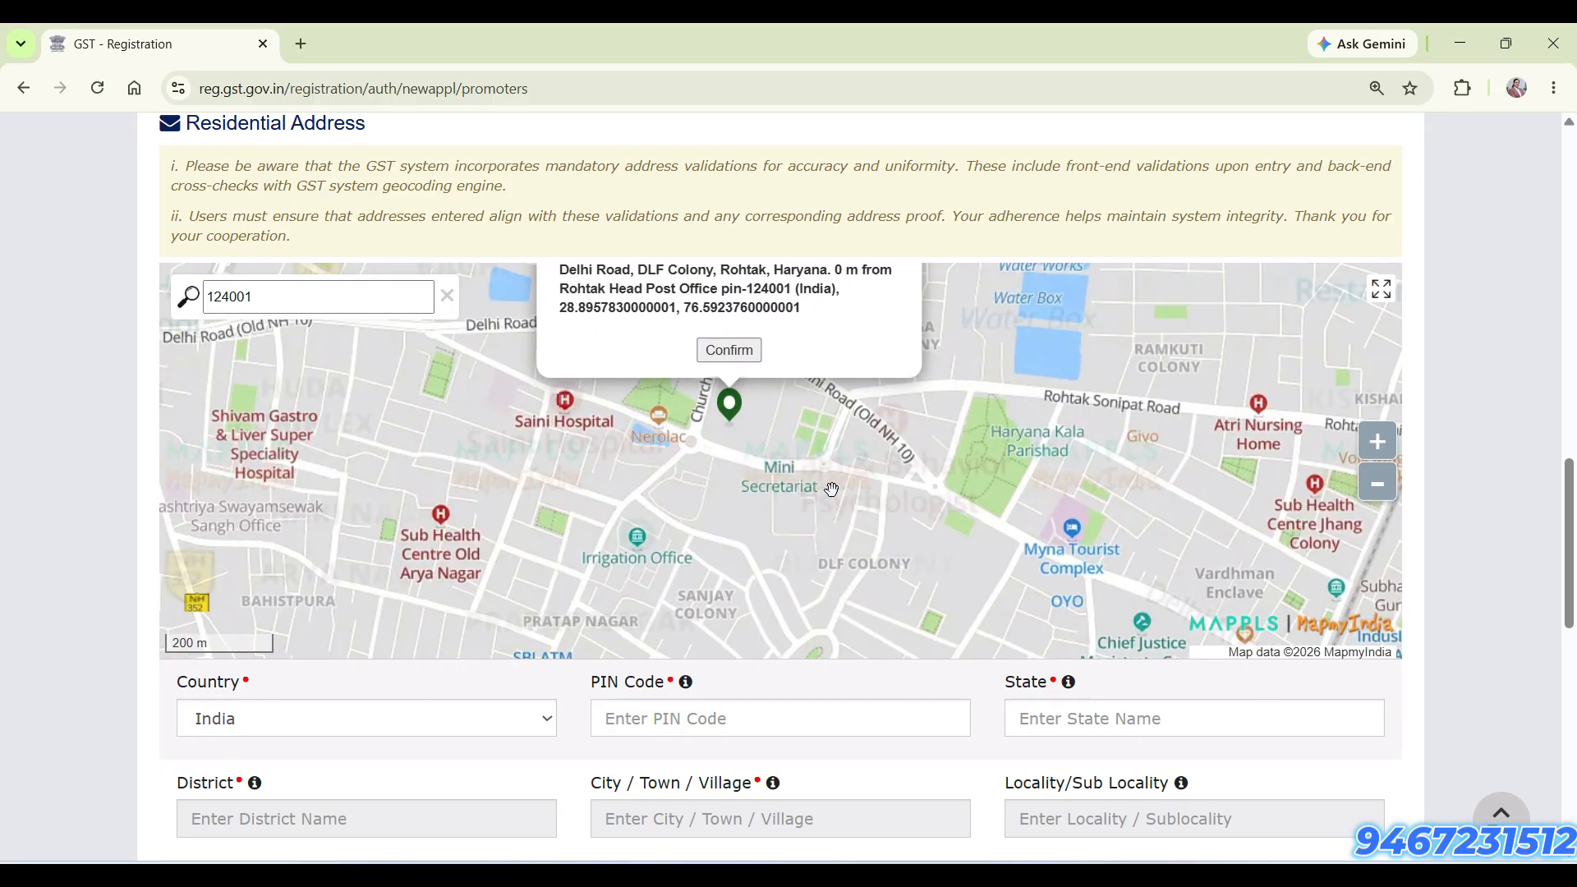
{"action": "scroll", "coordinate": [731, 526], "scroll_direction": "up", "scroll_amount": 1}
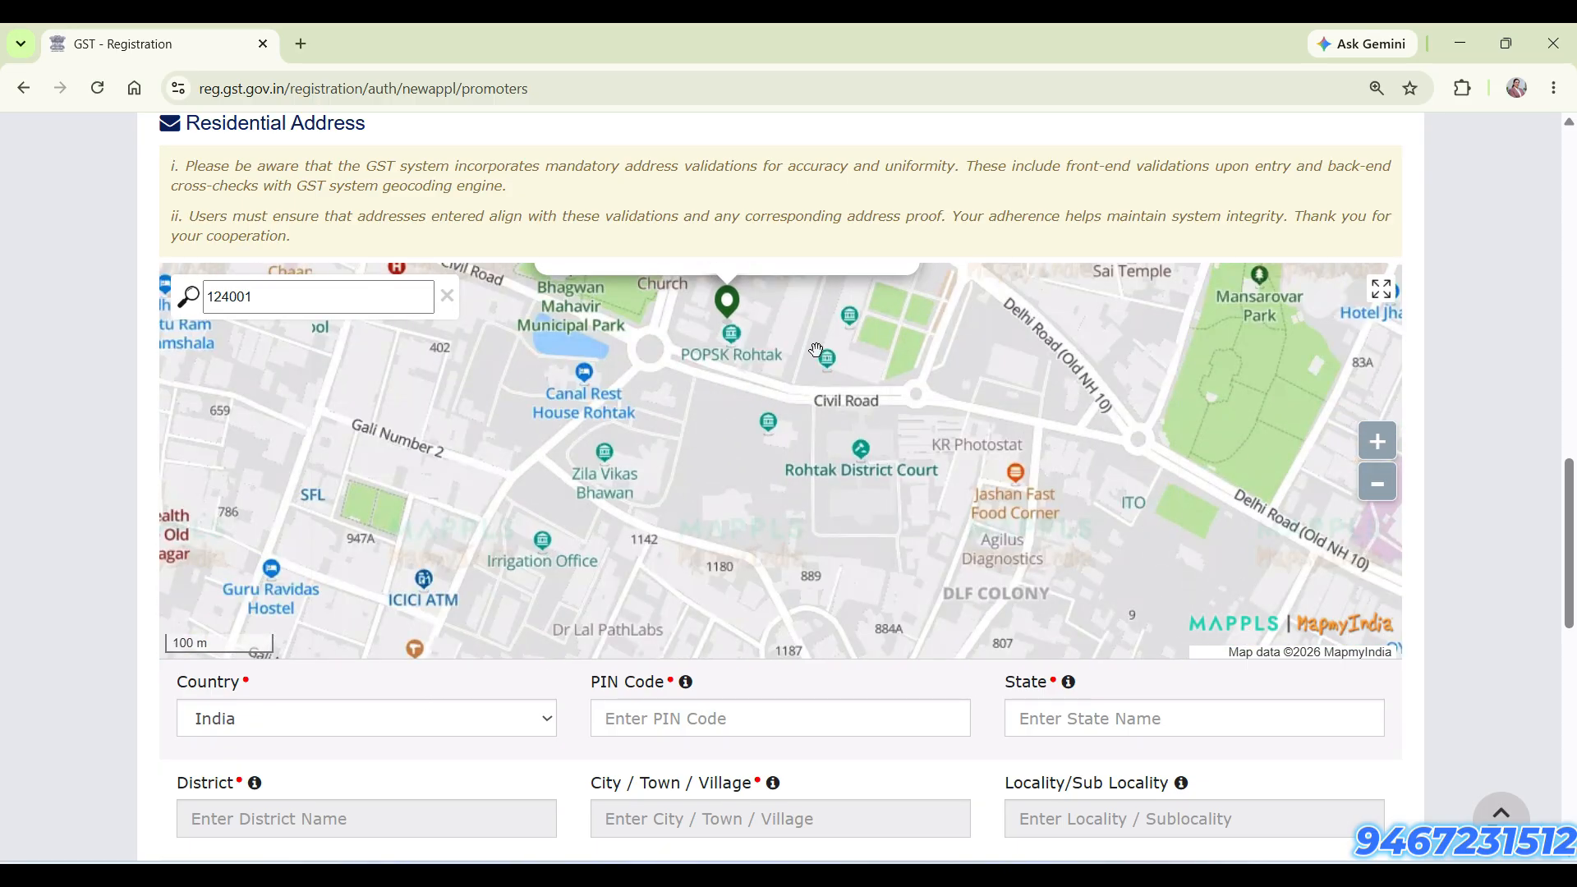
{"action": "left_click_drag", "start_coordinate": [820, 466], "coordinate": [821, 582]}
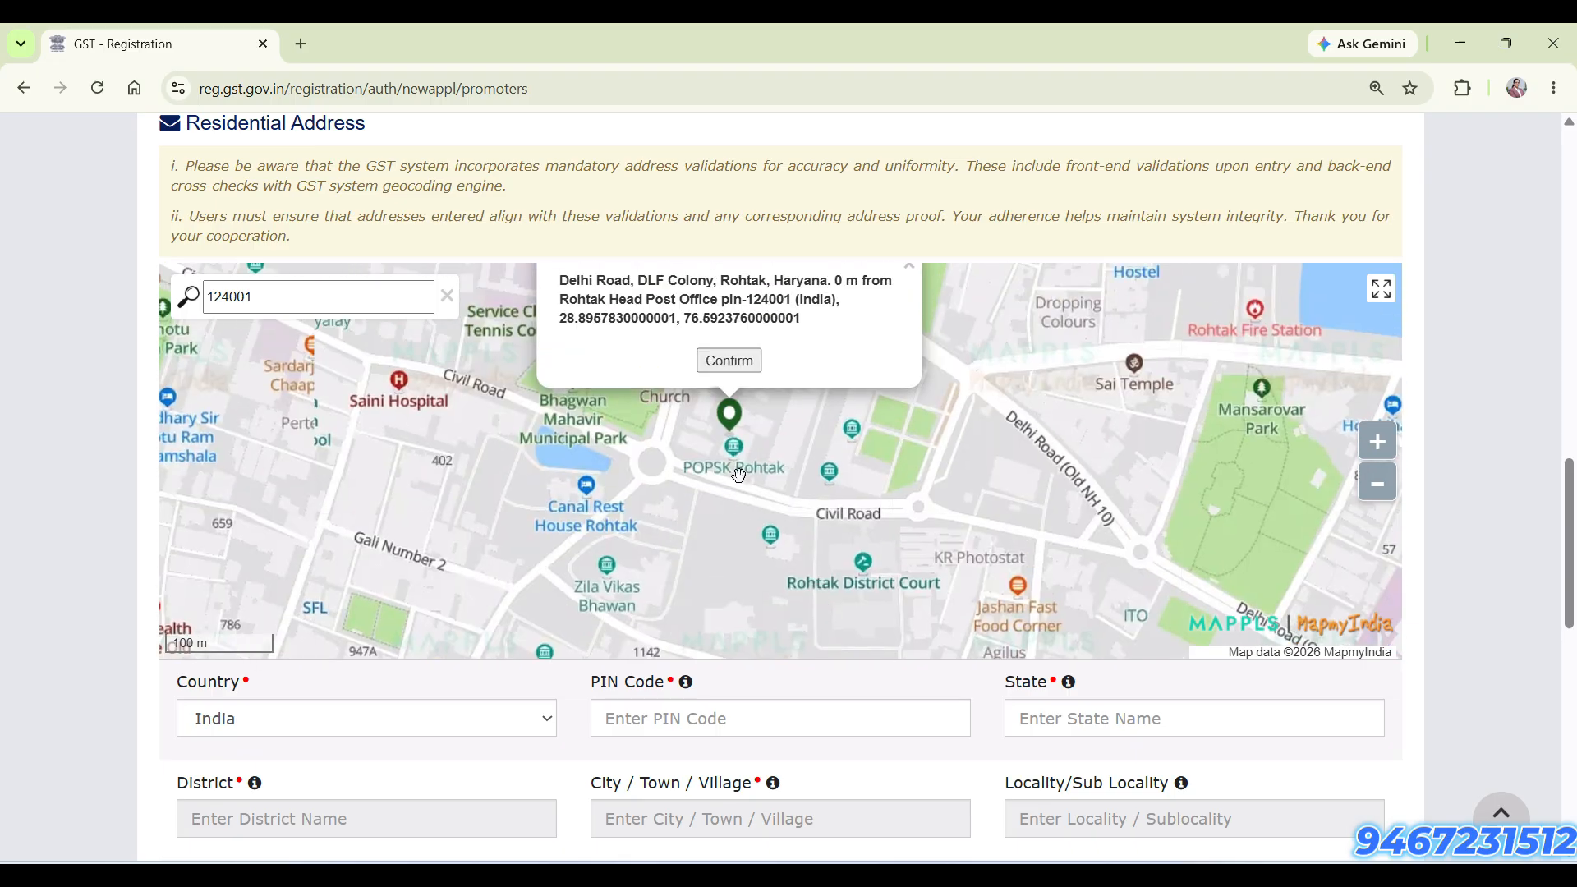
{"action": "left_click_drag", "start_coordinate": [729, 412], "coordinate": [1116, 401]}
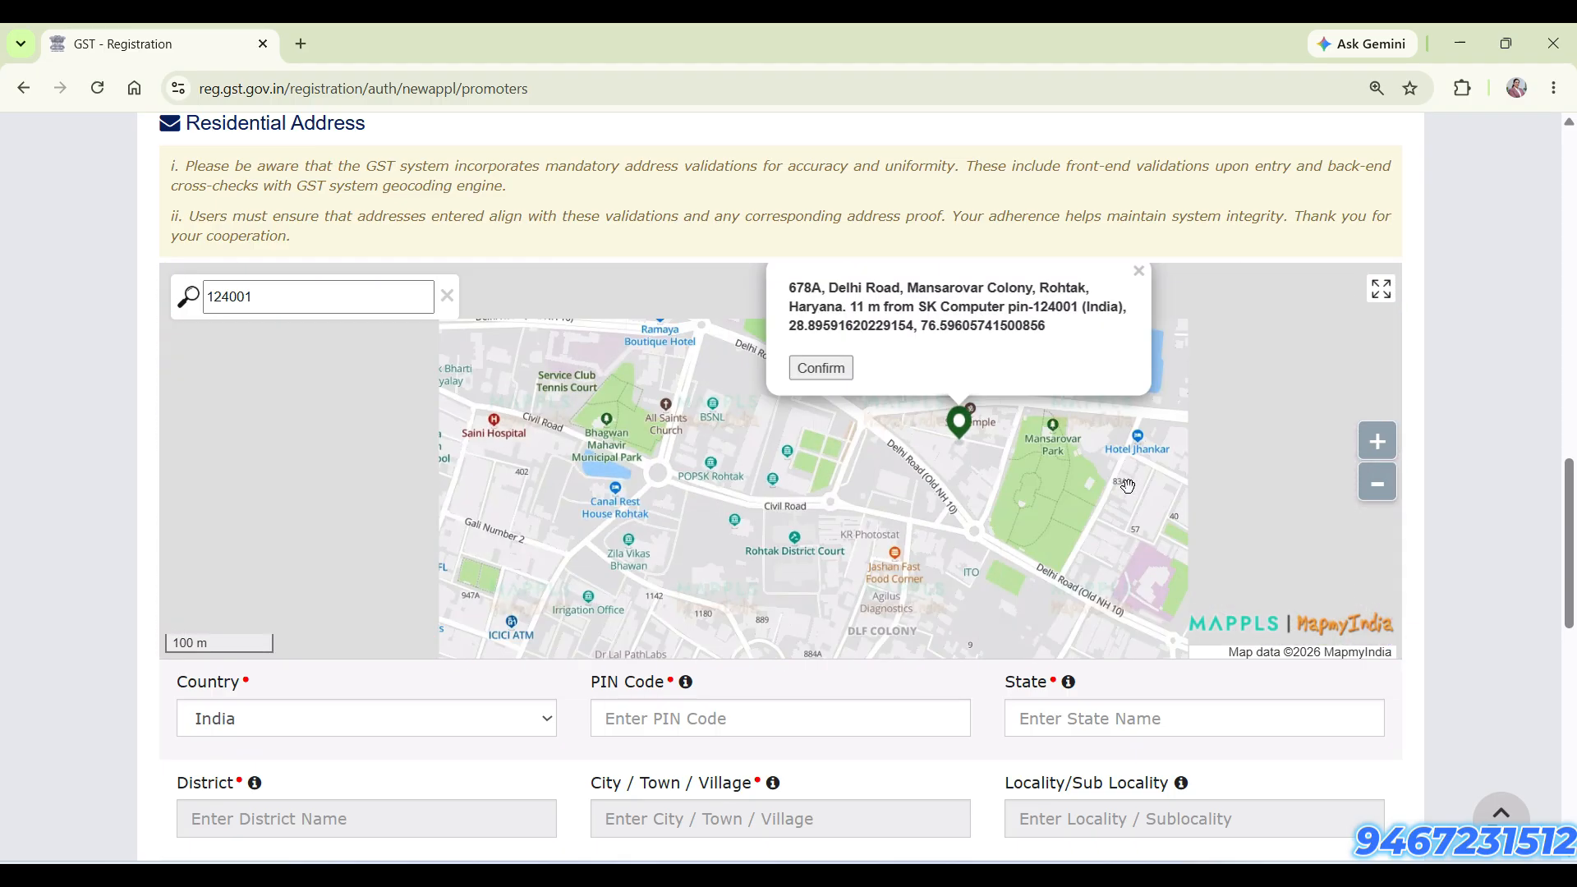
{"action": "left_click_drag", "start_coordinate": [1127, 487], "coordinate": [598, 473]}
{"action": "scroll", "coordinate": [490, 504], "scroll_direction": "up", "scroll_amount": 1}
{"action": "left_click_drag", "start_coordinate": [467, 468], "coordinate": [832, 505]}
{"action": "left_click_drag", "start_coordinate": [638, 364], "coordinate": [757, 455]}
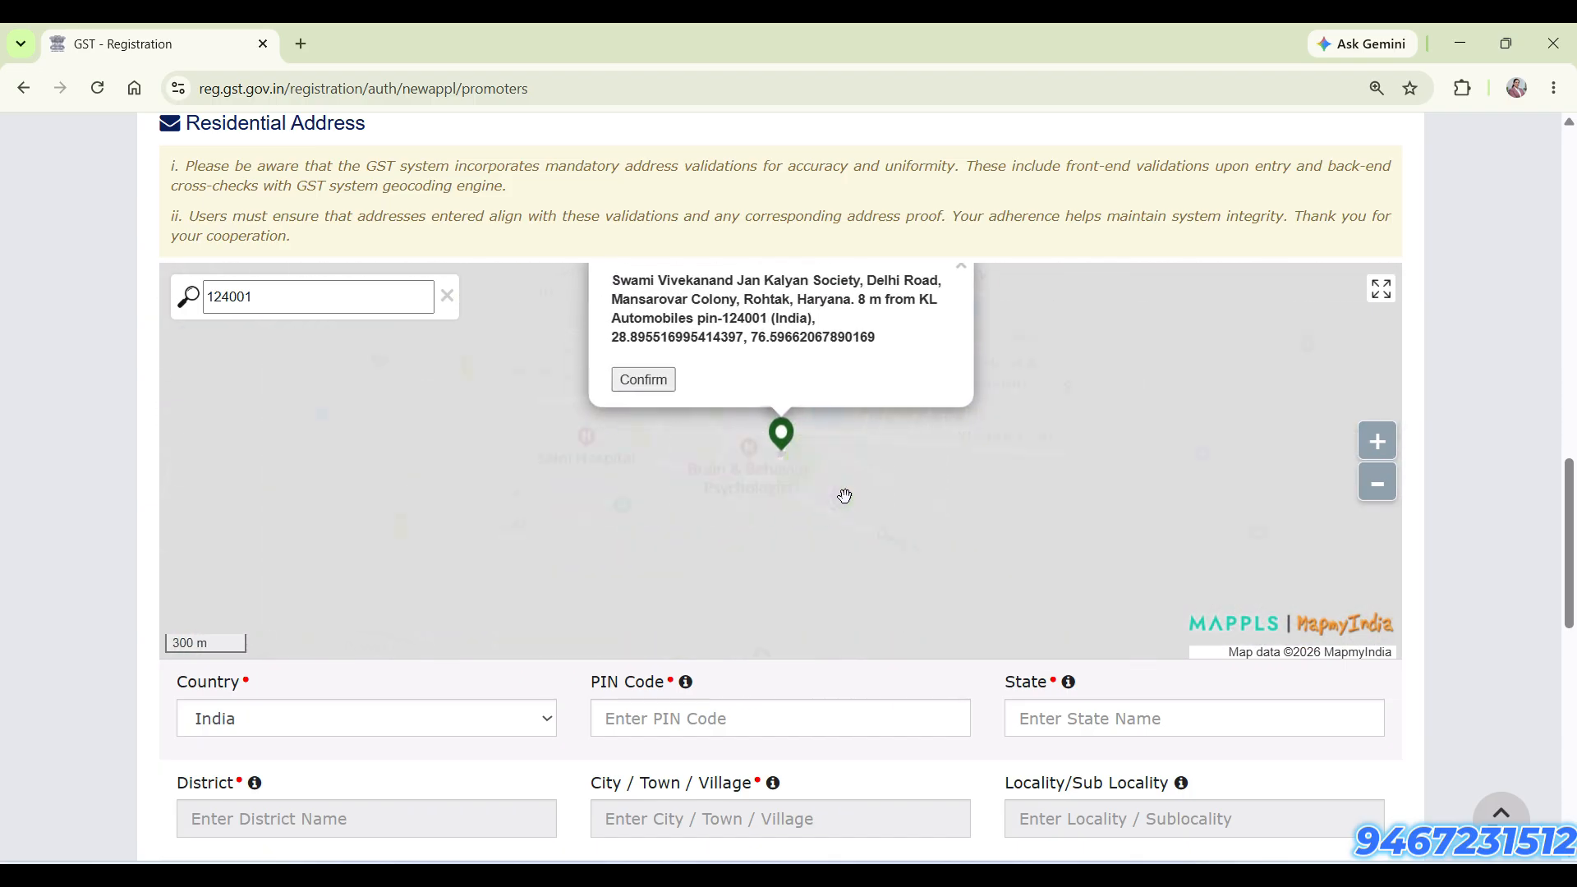
{"action": "left_click", "coordinate": [636, 386]}
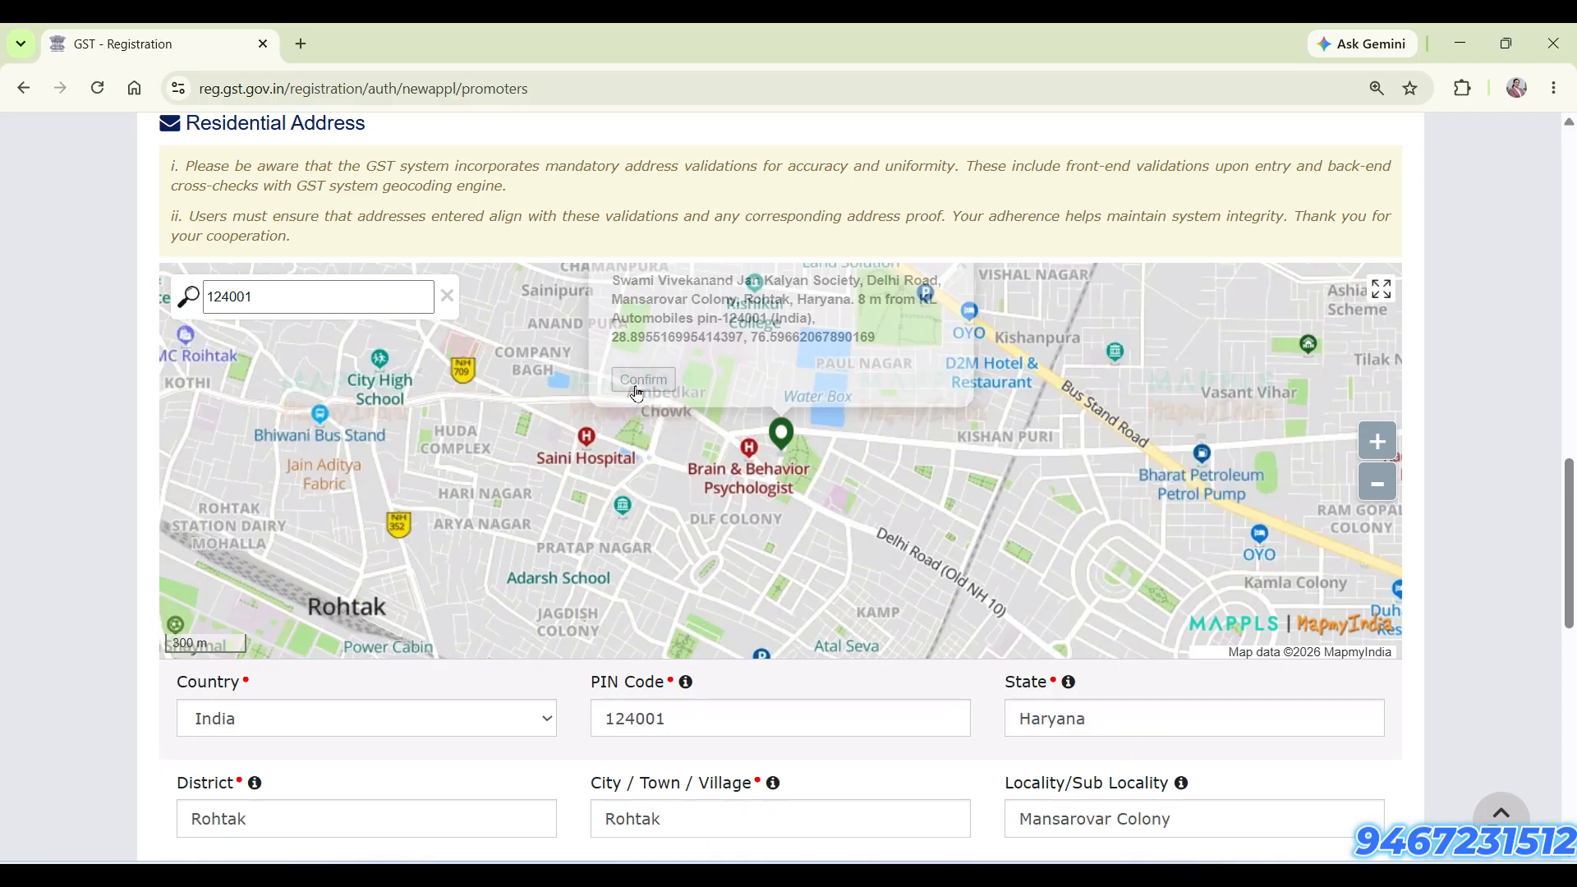
Add a new partner entry, and save the partners section to continue to the authorized signatory details
{"action": "scroll", "coordinate": [1420, 730], "scroll_direction": "down", "scroll_amount": 3}
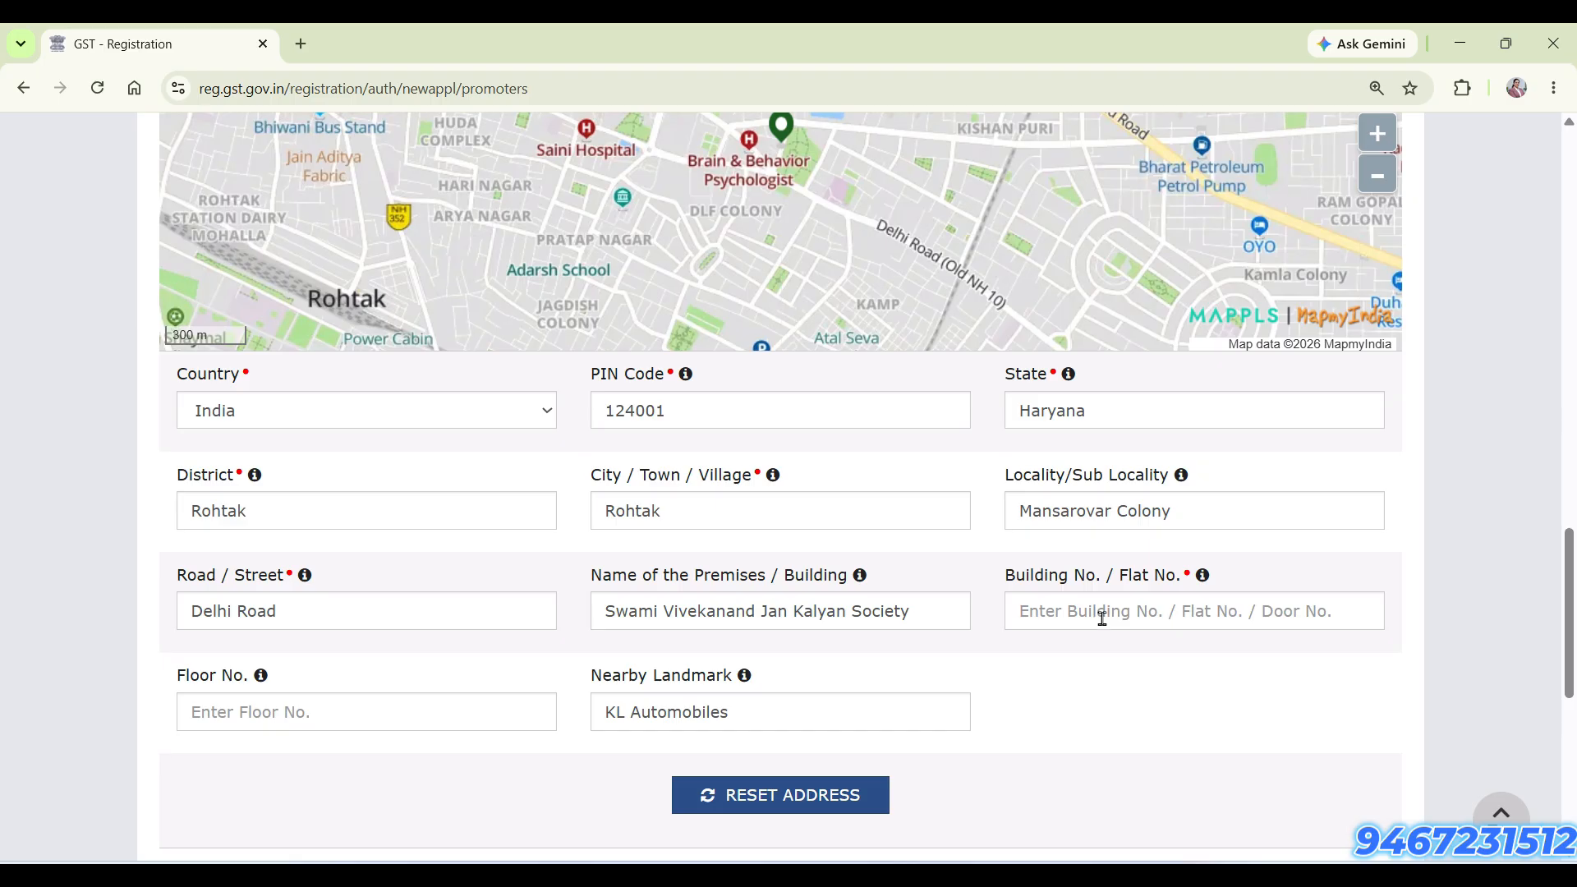
{"action": "scroll", "coordinate": [1049, 672], "scroll_direction": "down", "scroll_amount": 3}
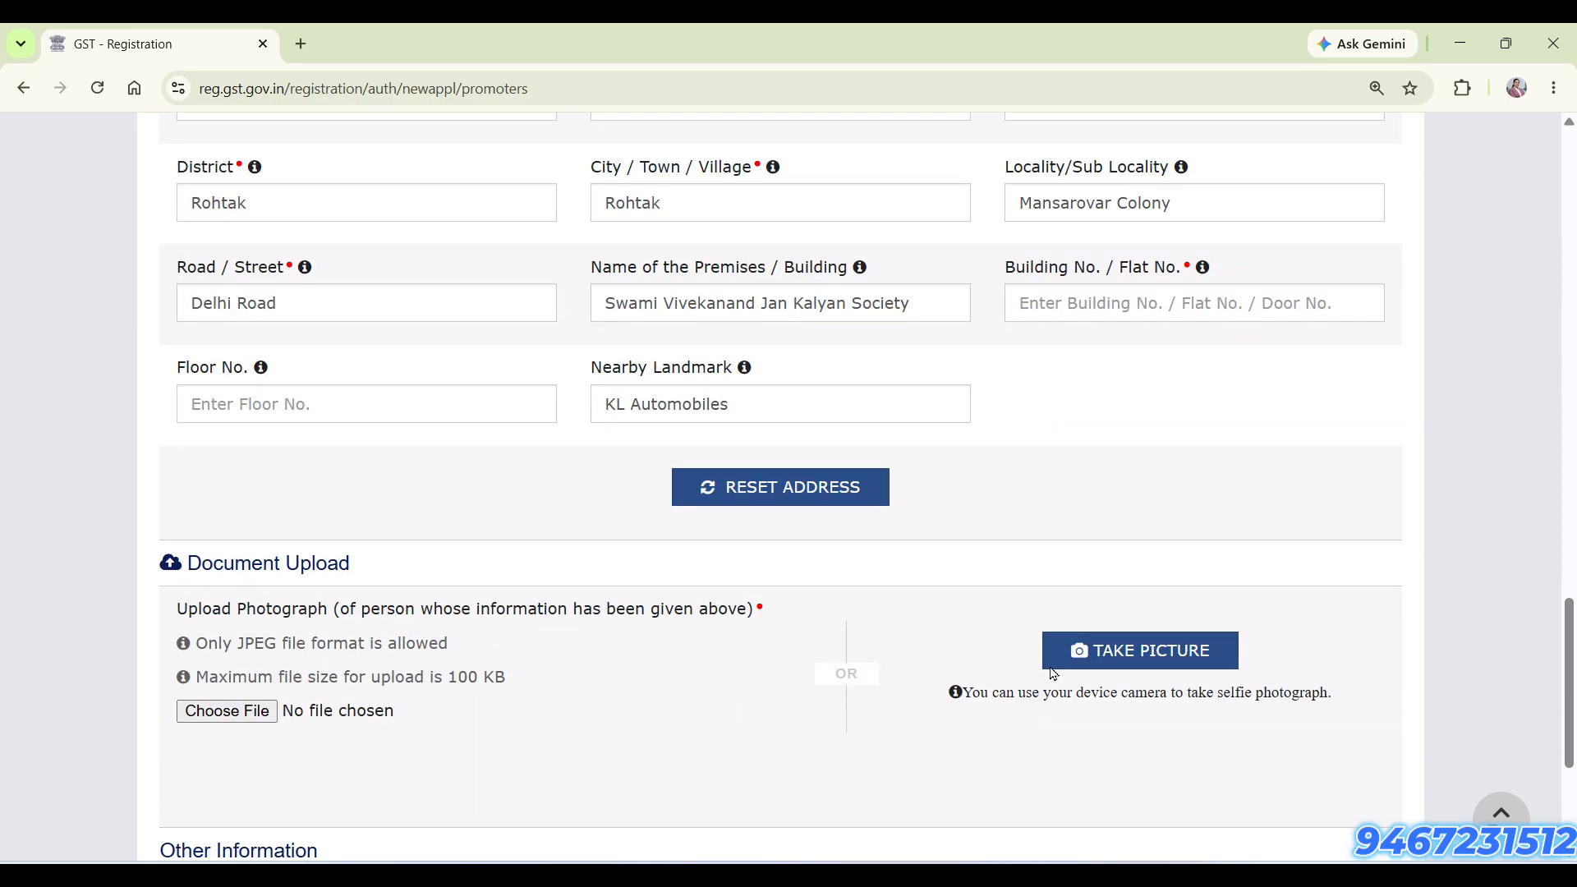
{"action": "scroll", "coordinate": [1047, 670], "scroll_direction": "down", "scroll_amount": 3}
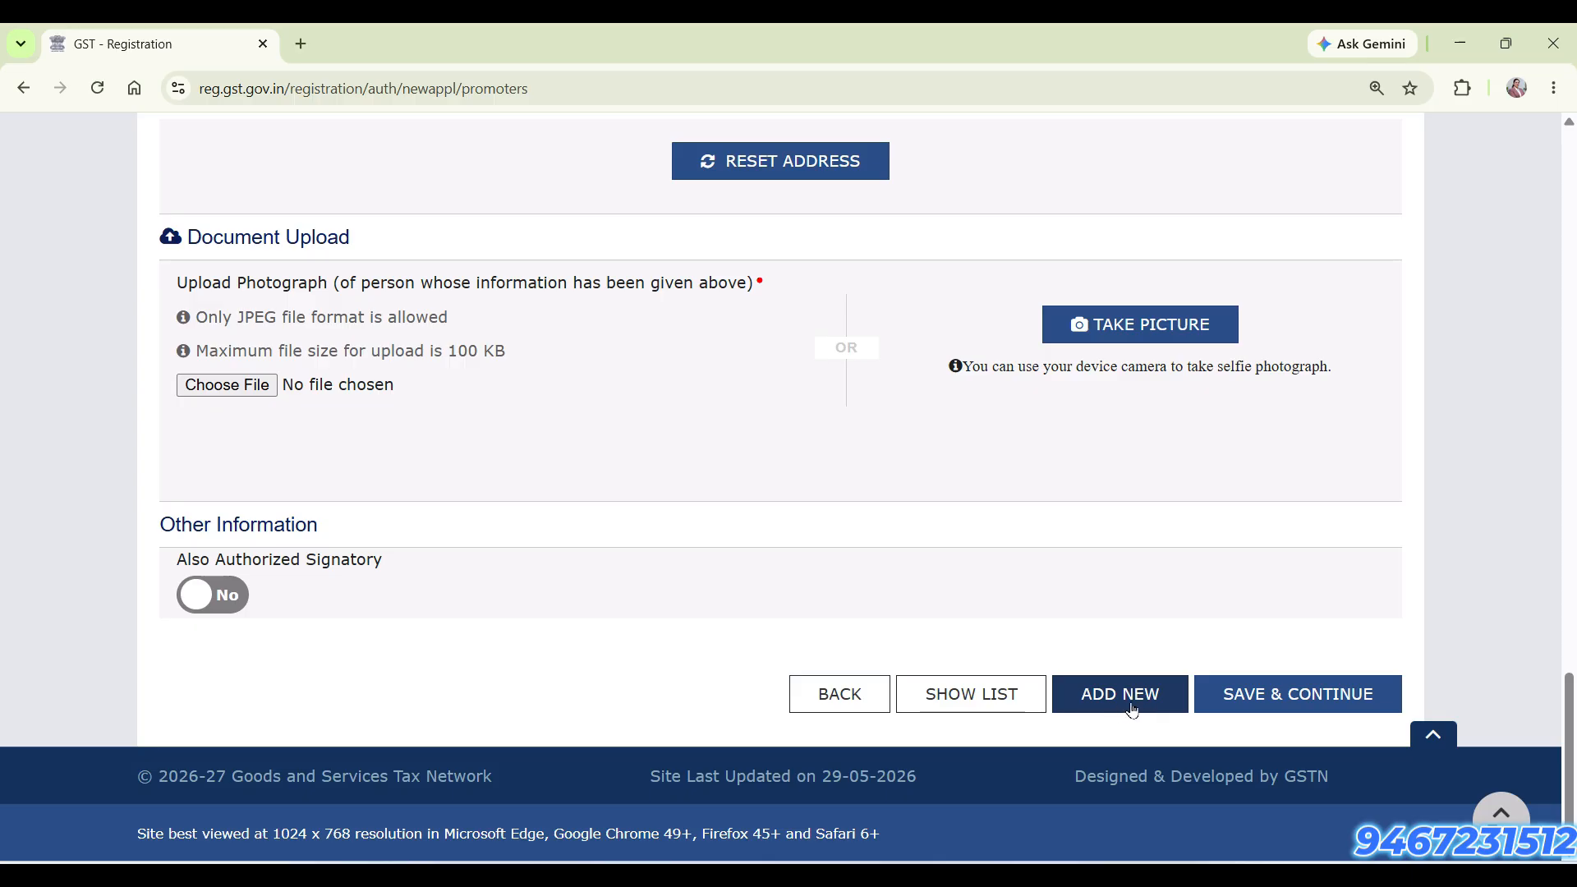
{"action": "left_click", "coordinate": [1096, 708]}
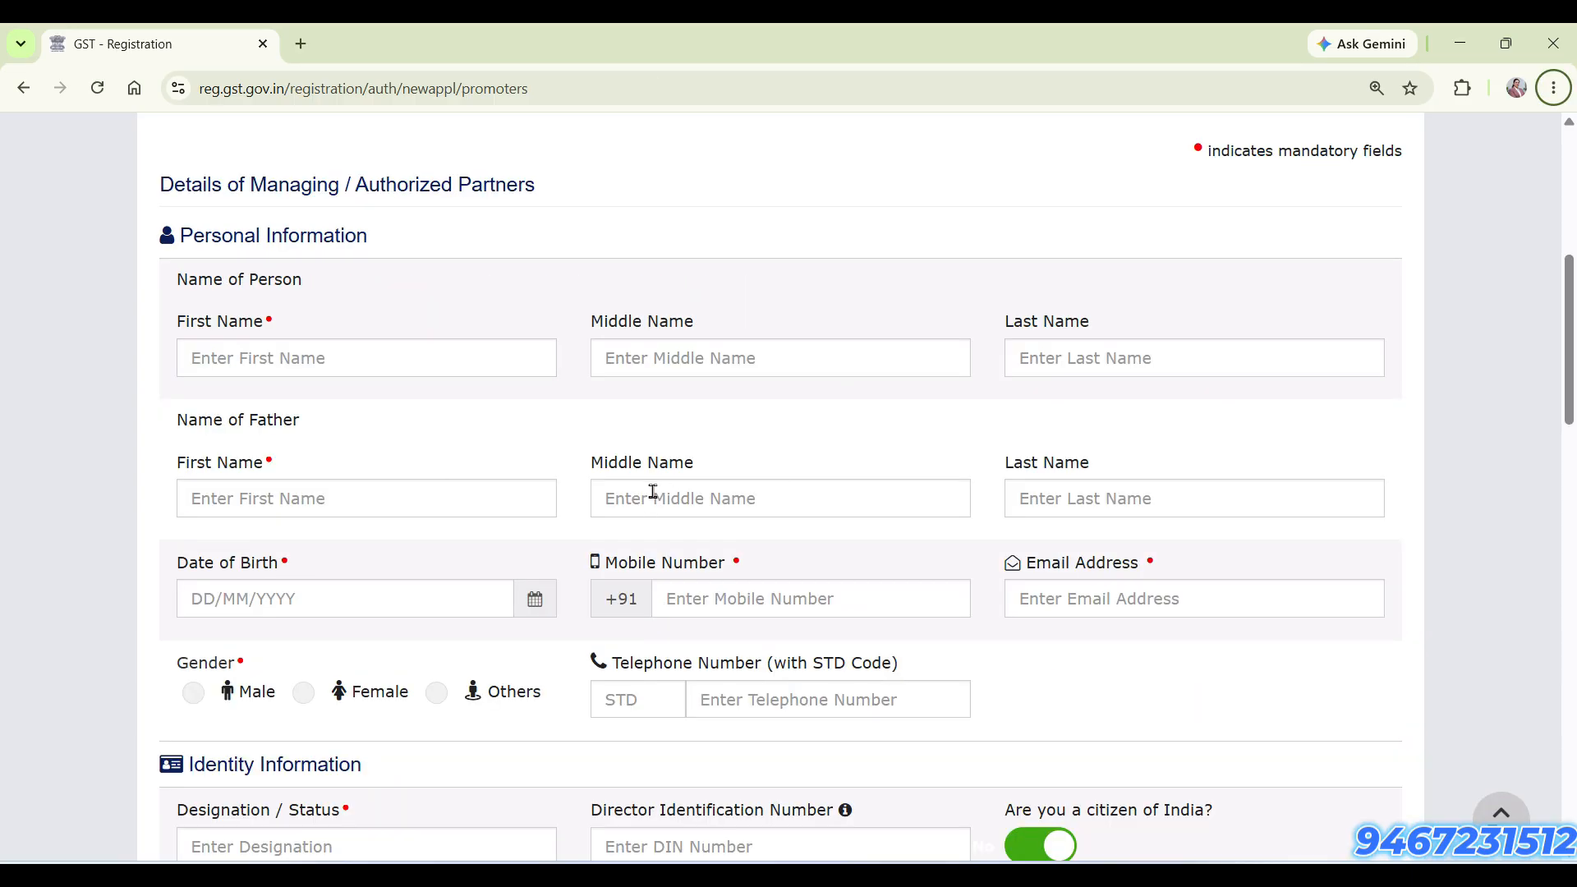
{"action": "scroll", "coordinate": [525, 488], "scroll_direction": "down", "scroll_amount": 20}
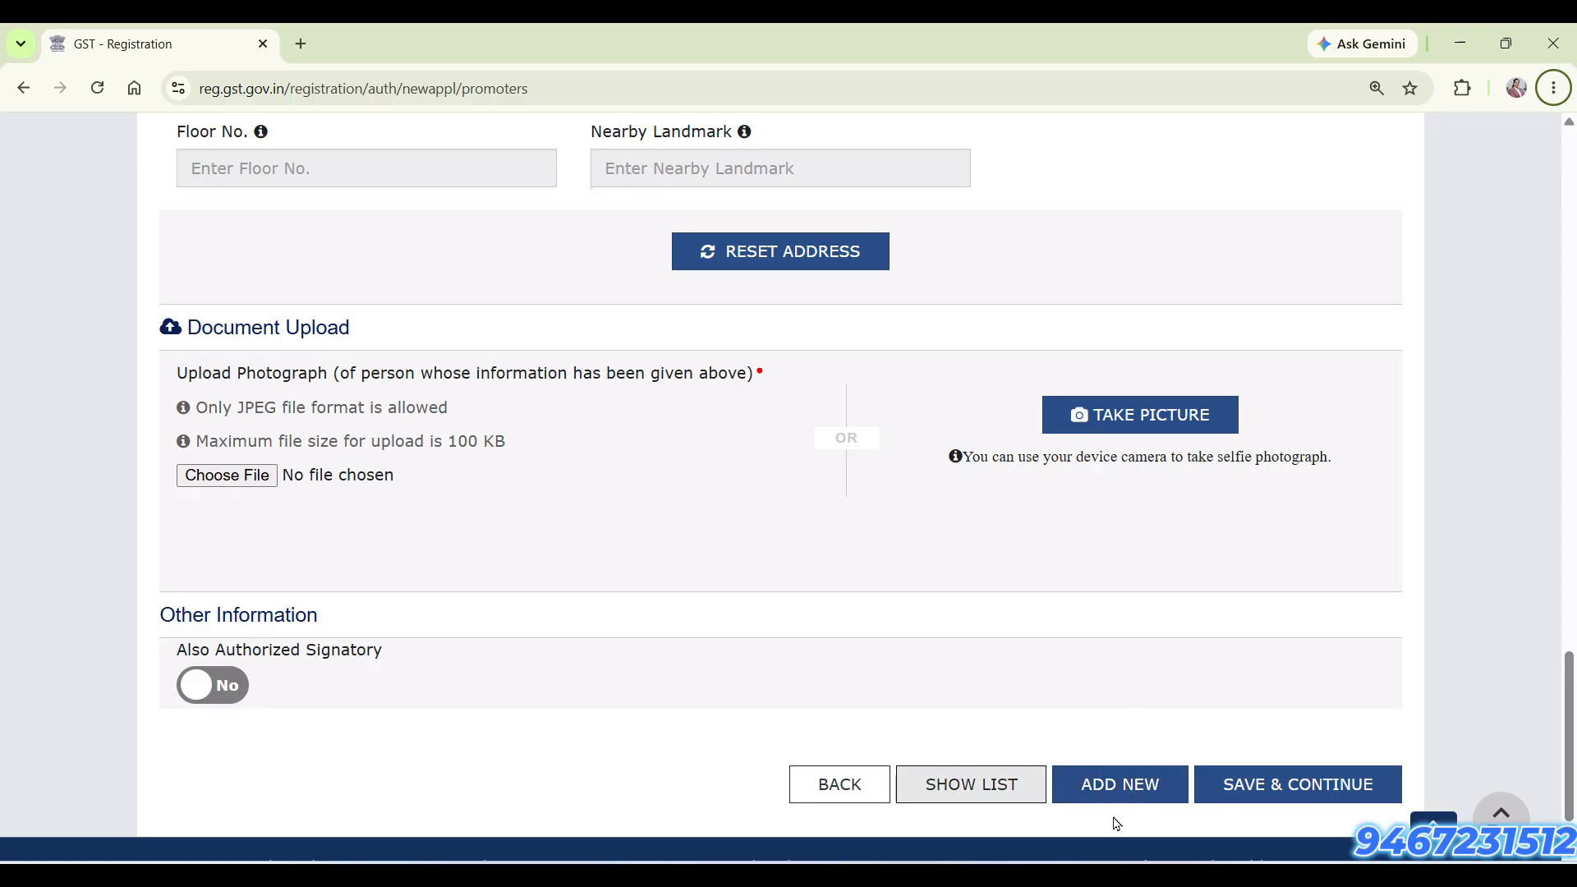
{"action": "left_click", "coordinate": [1294, 793]}
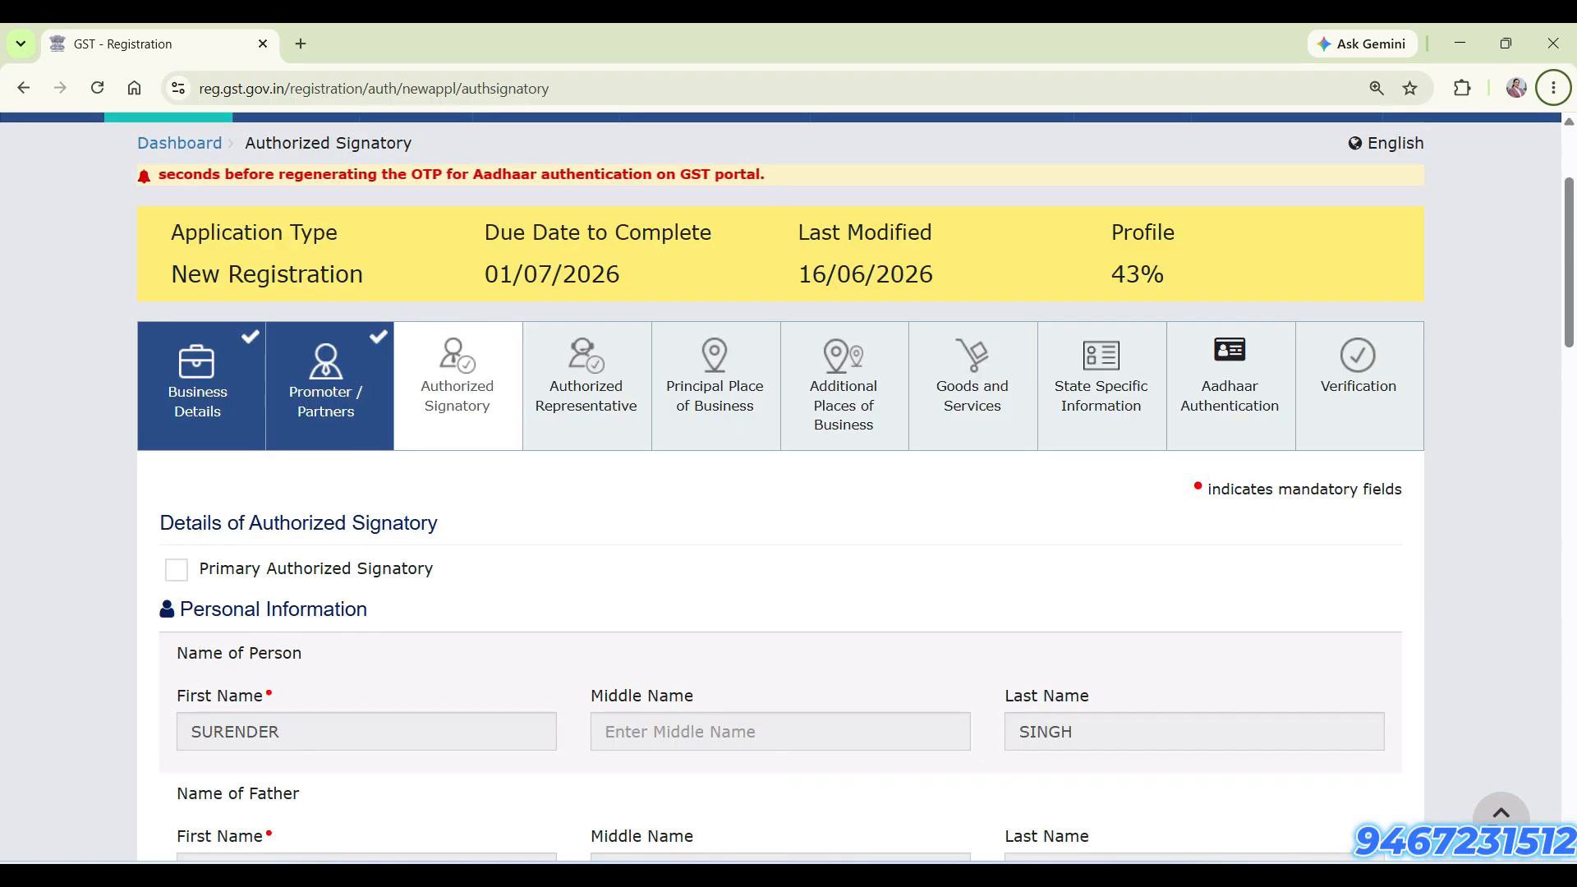
Mark the person as Primary Authorized Signatory and set the proof of details to Copy of resolution passed by BoD / Managing Committee
{"action": "scroll", "coordinate": [310, 734], "scroll_direction": "up", "scroll_amount": 1}
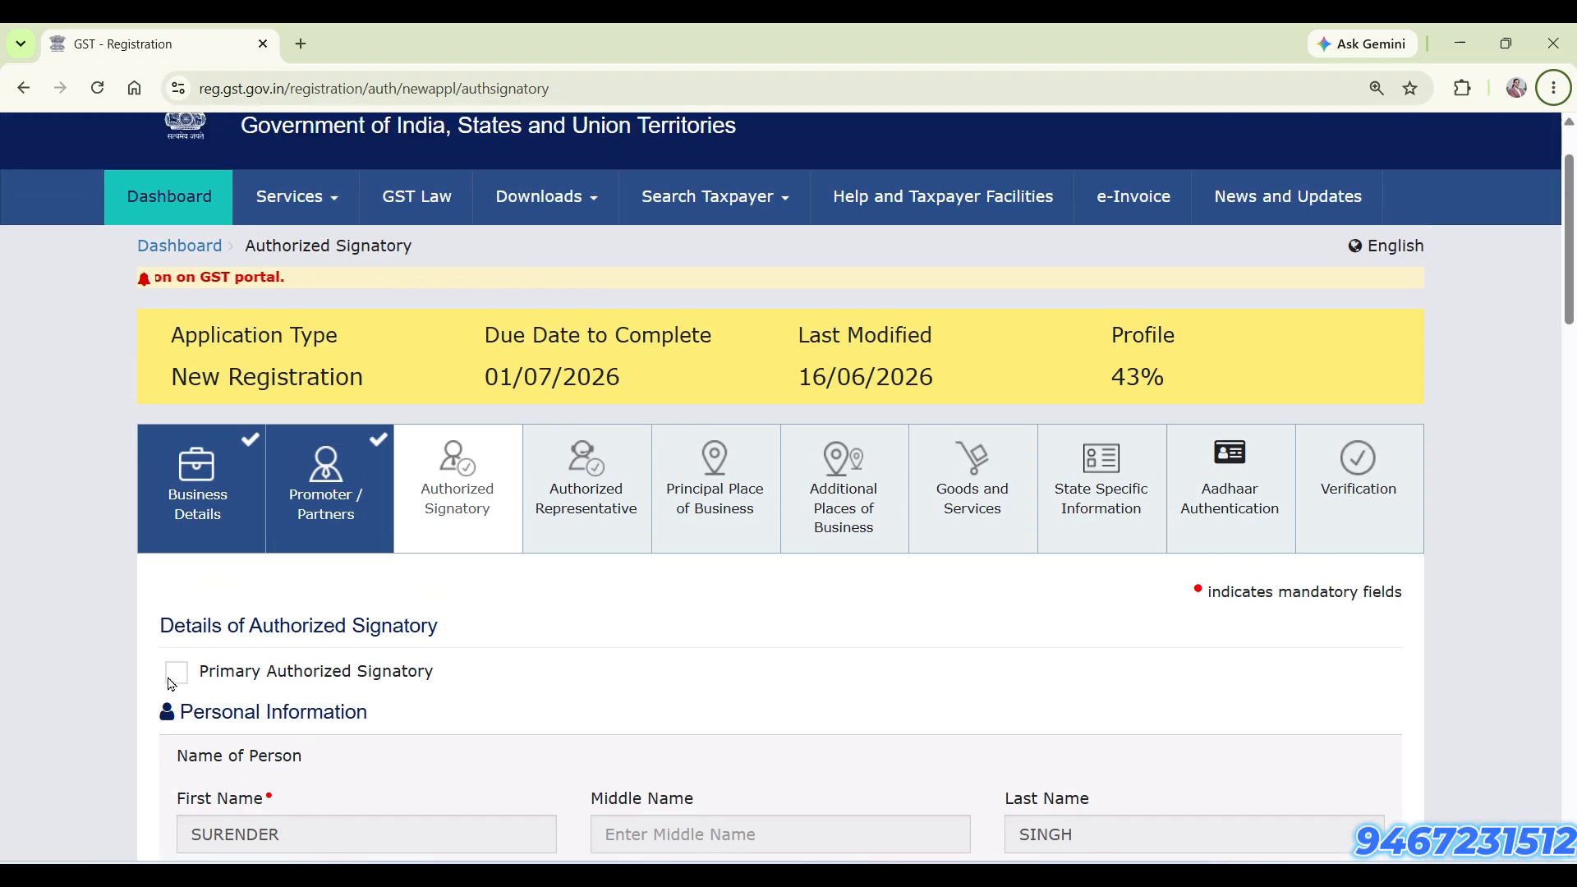
{"action": "left_click", "coordinate": [175, 676]}
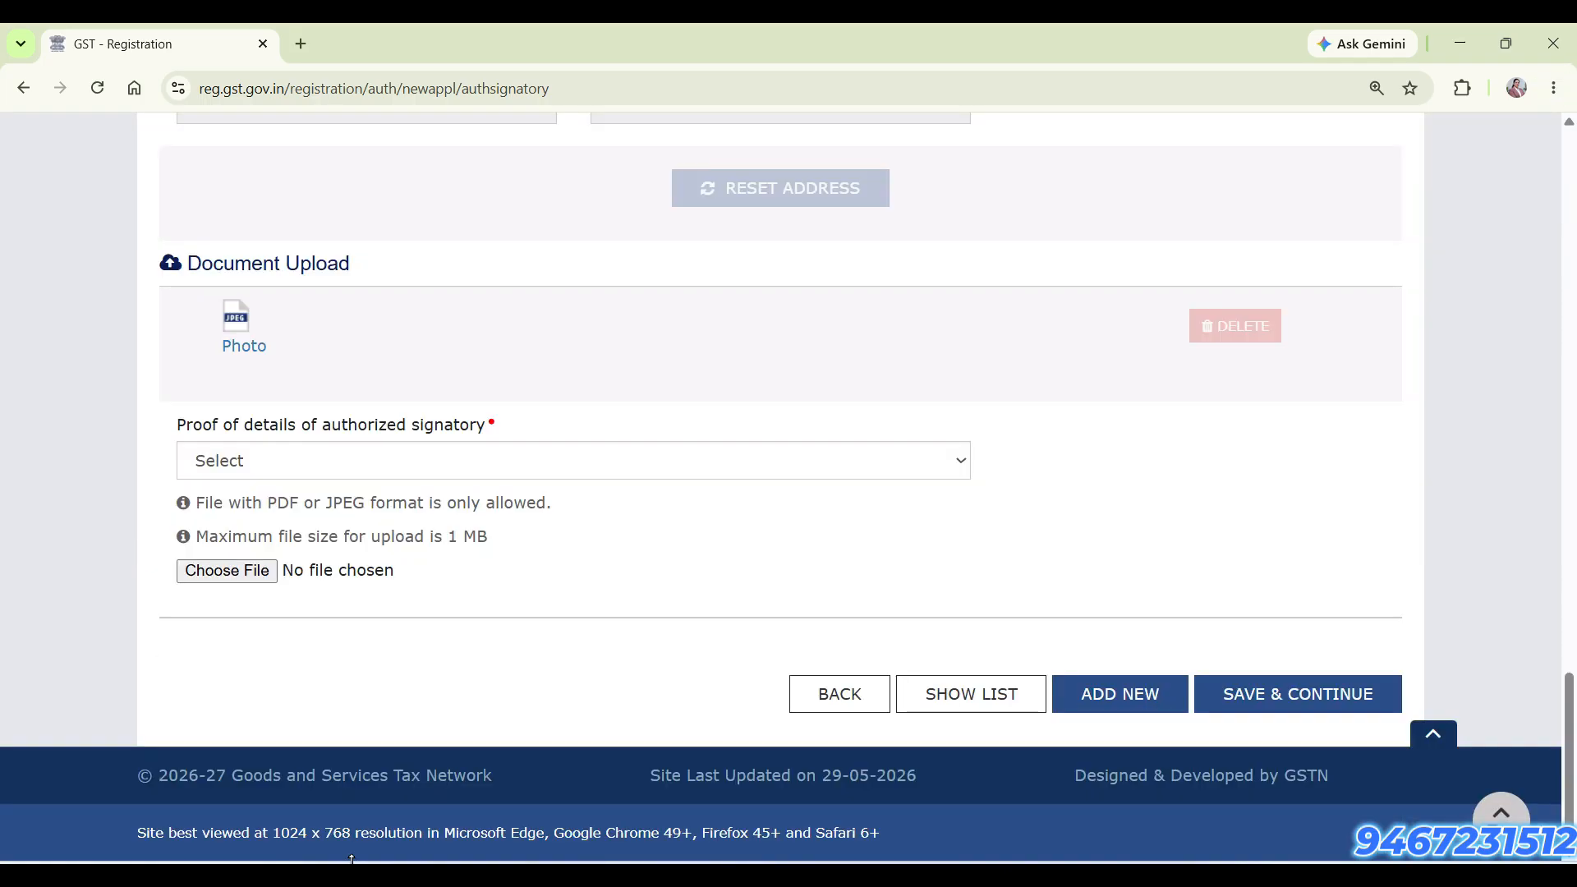
{"action": "left_click", "coordinate": [551, 461]}
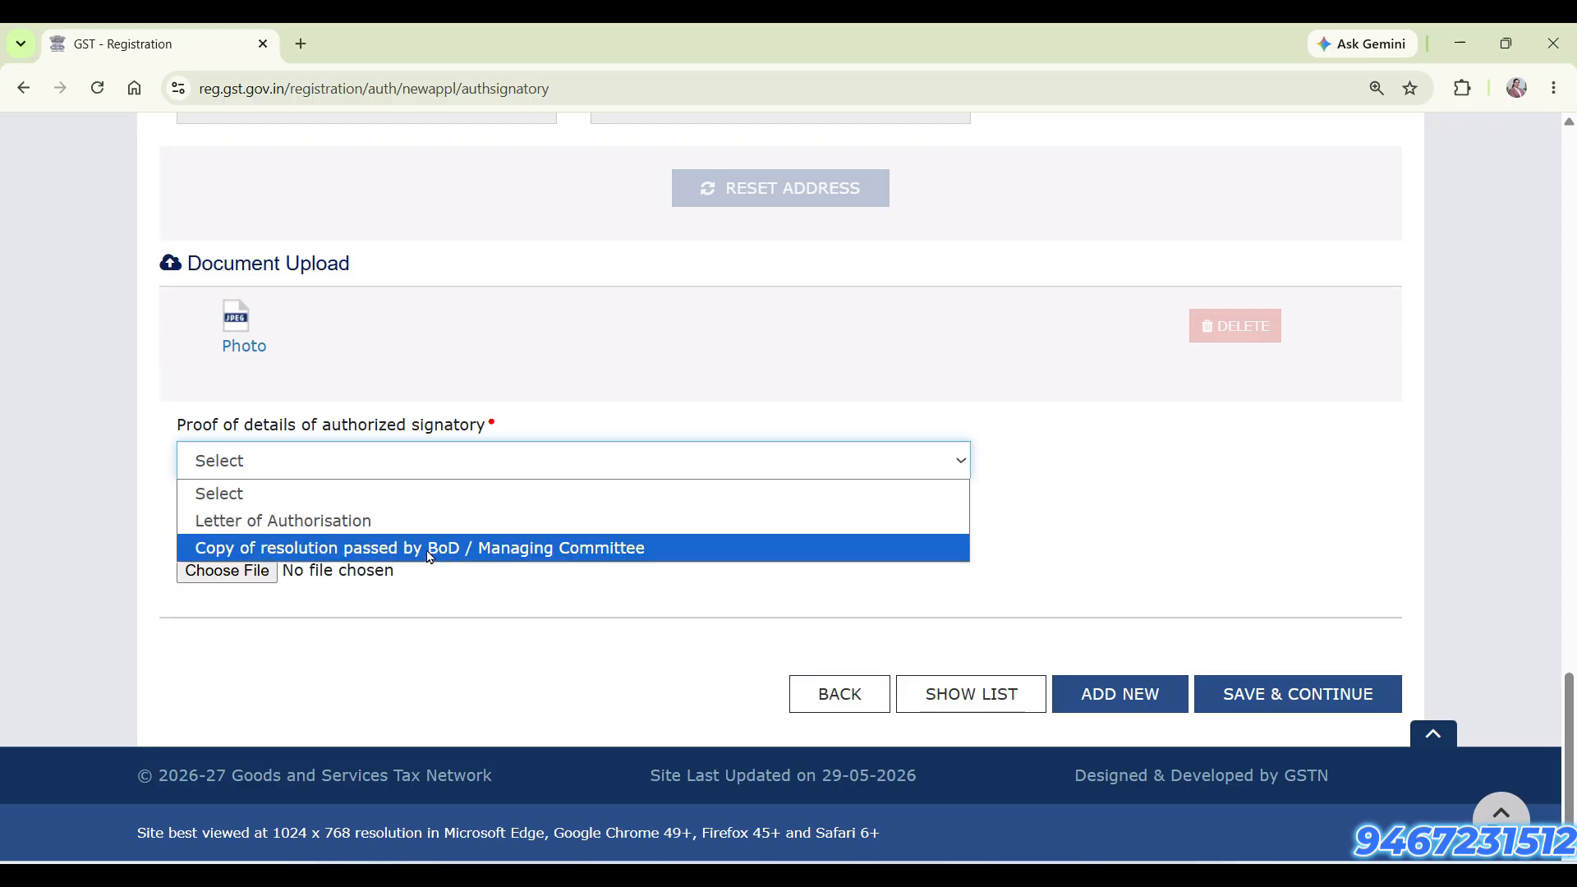
{"action": "left_click", "coordinate": [352, 549]}
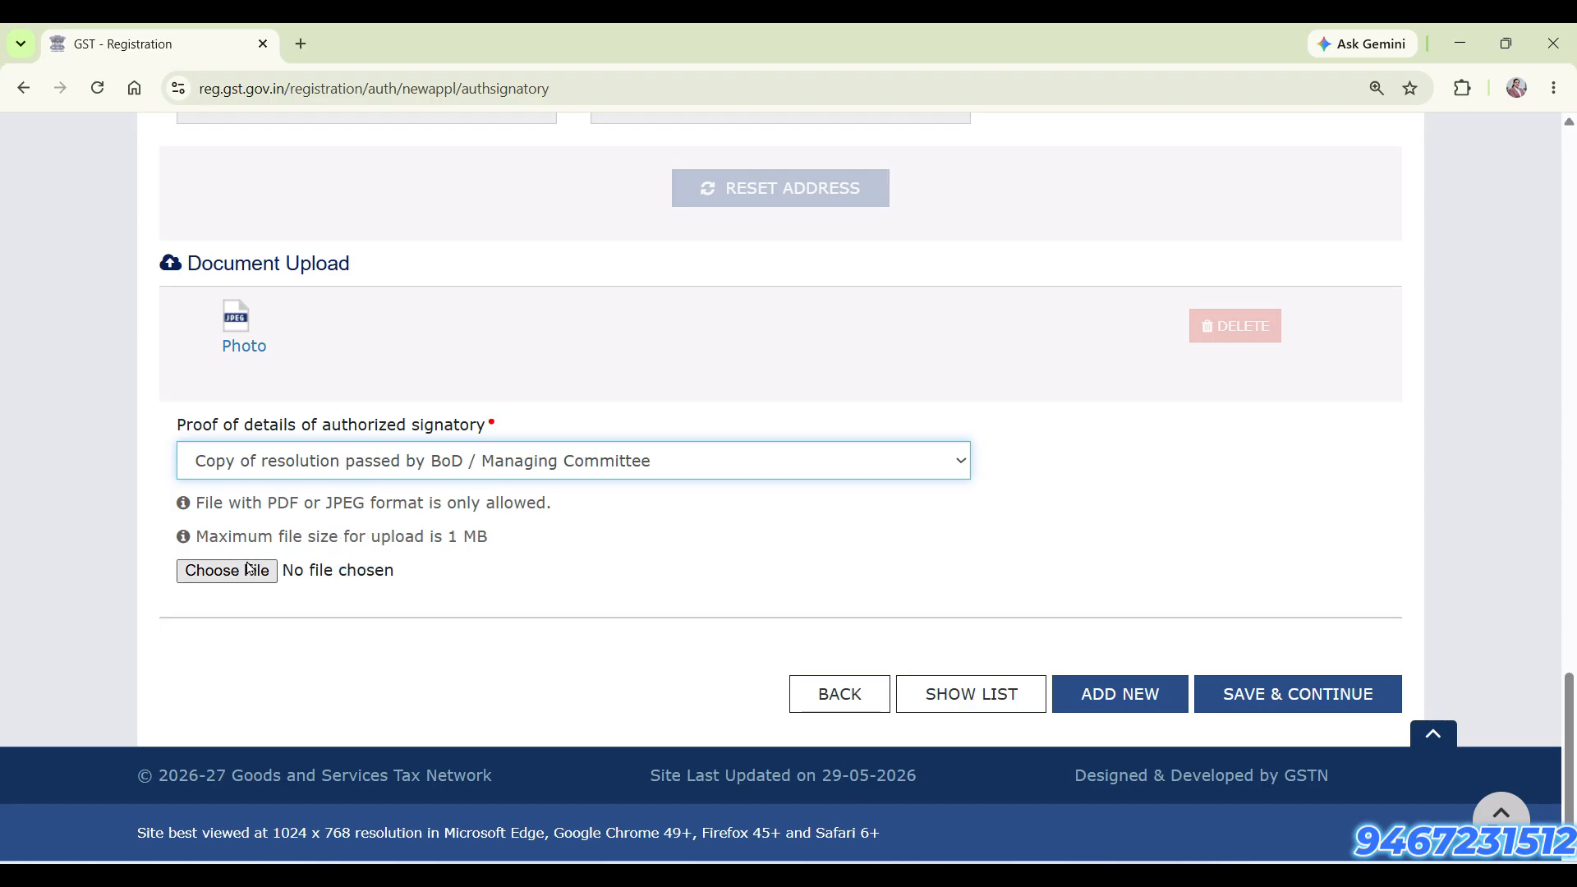
Save the authorized signatory details and proceed to the Authorized Representative section
{"action": "left_click", "coordinate": [1350, 713]}
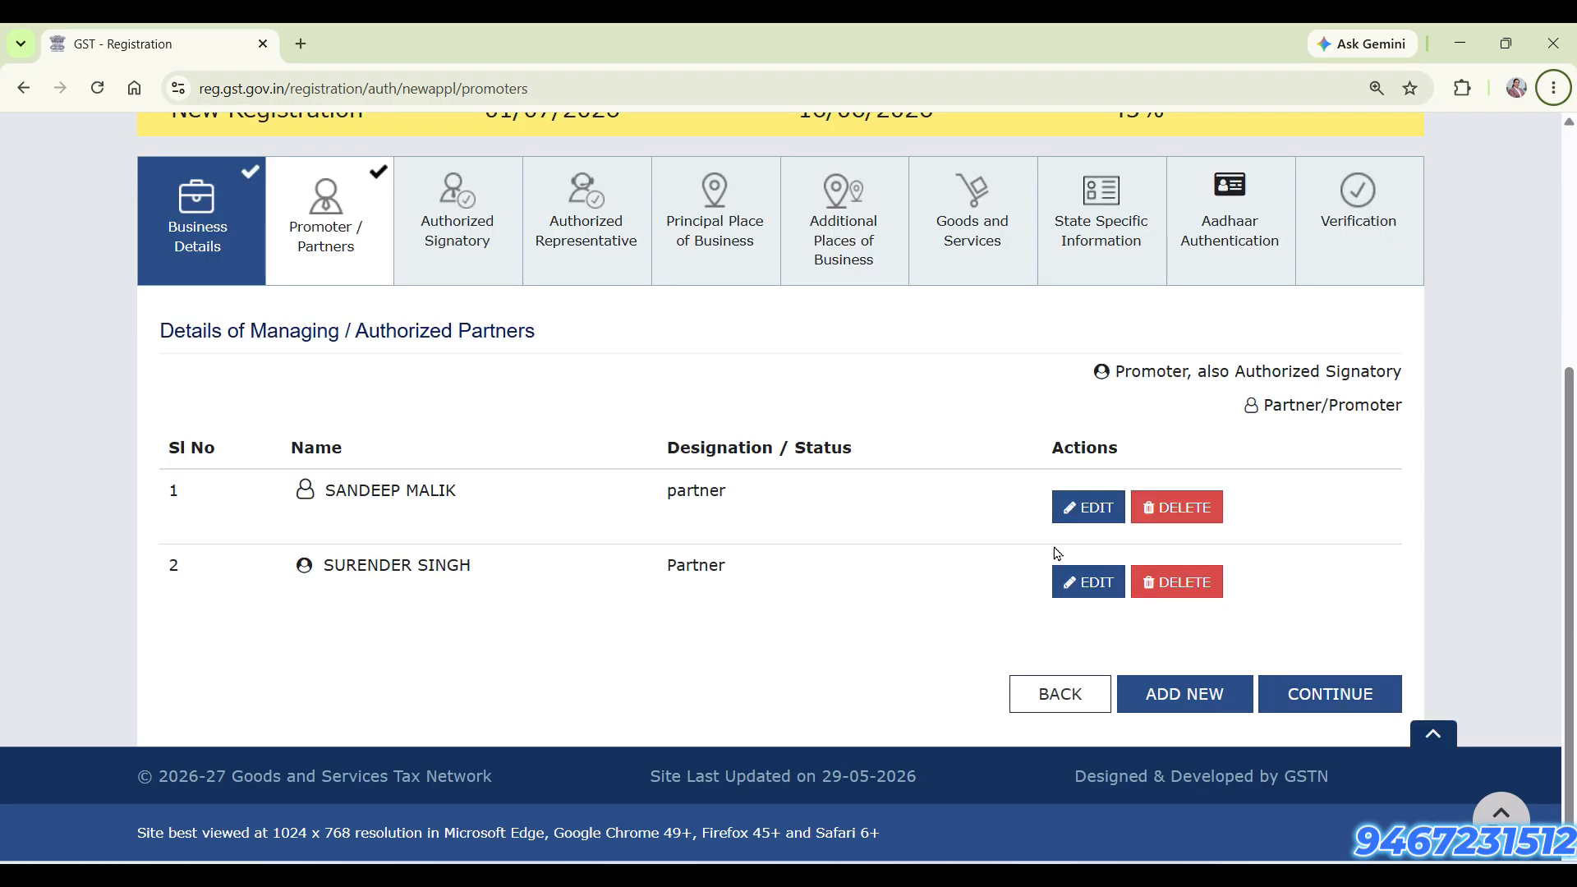
{"action": "left_click", "coordinate": [462, 257]}
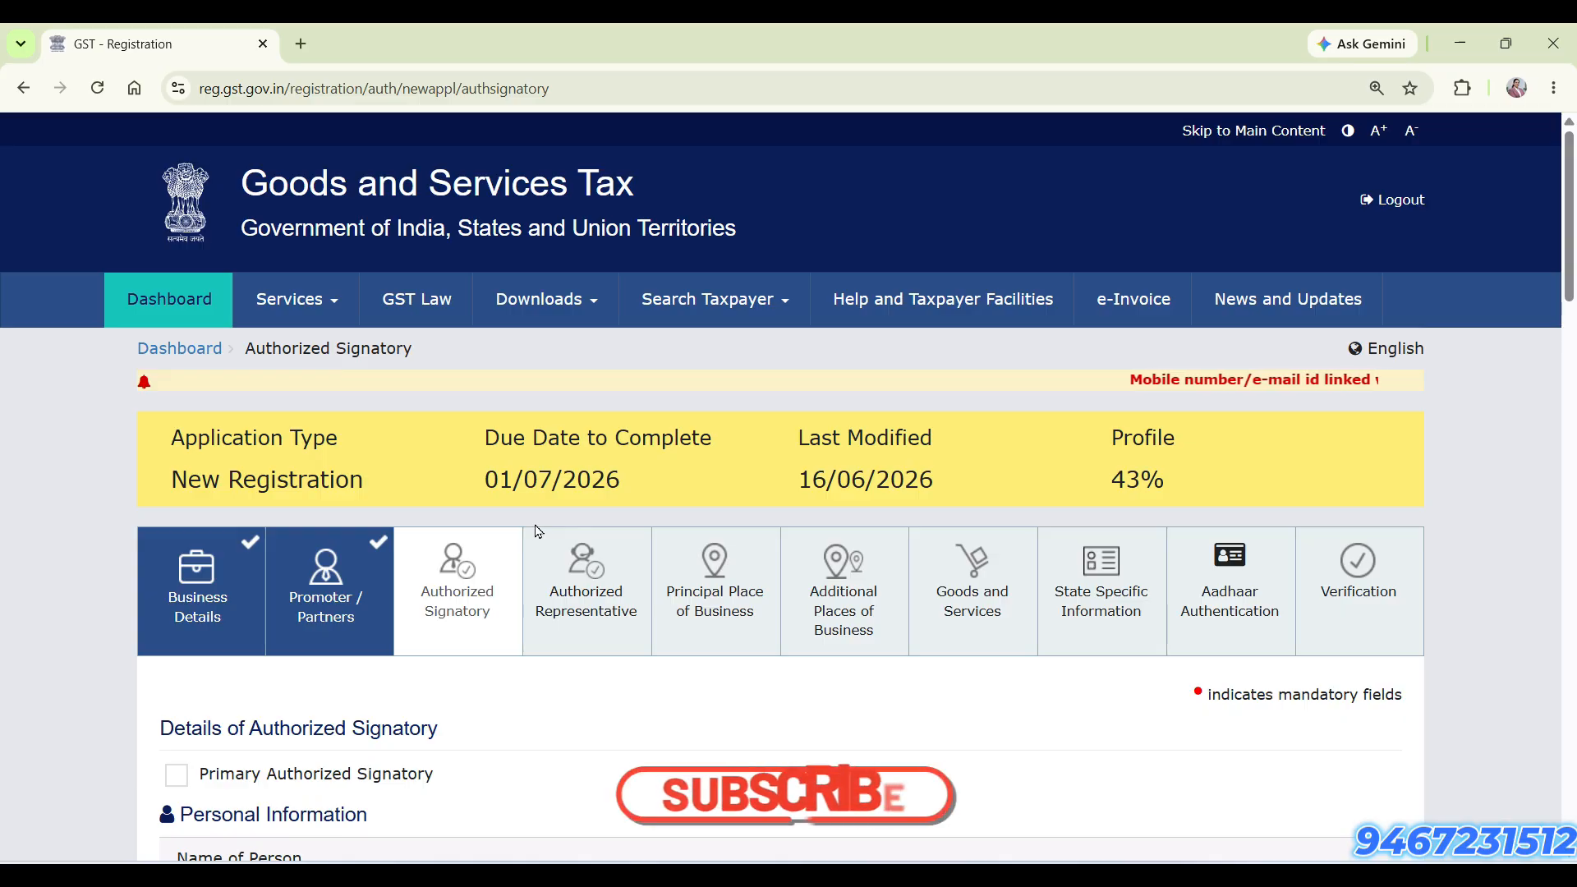
{"action": "left_click", "coordinate": [538, 532]}
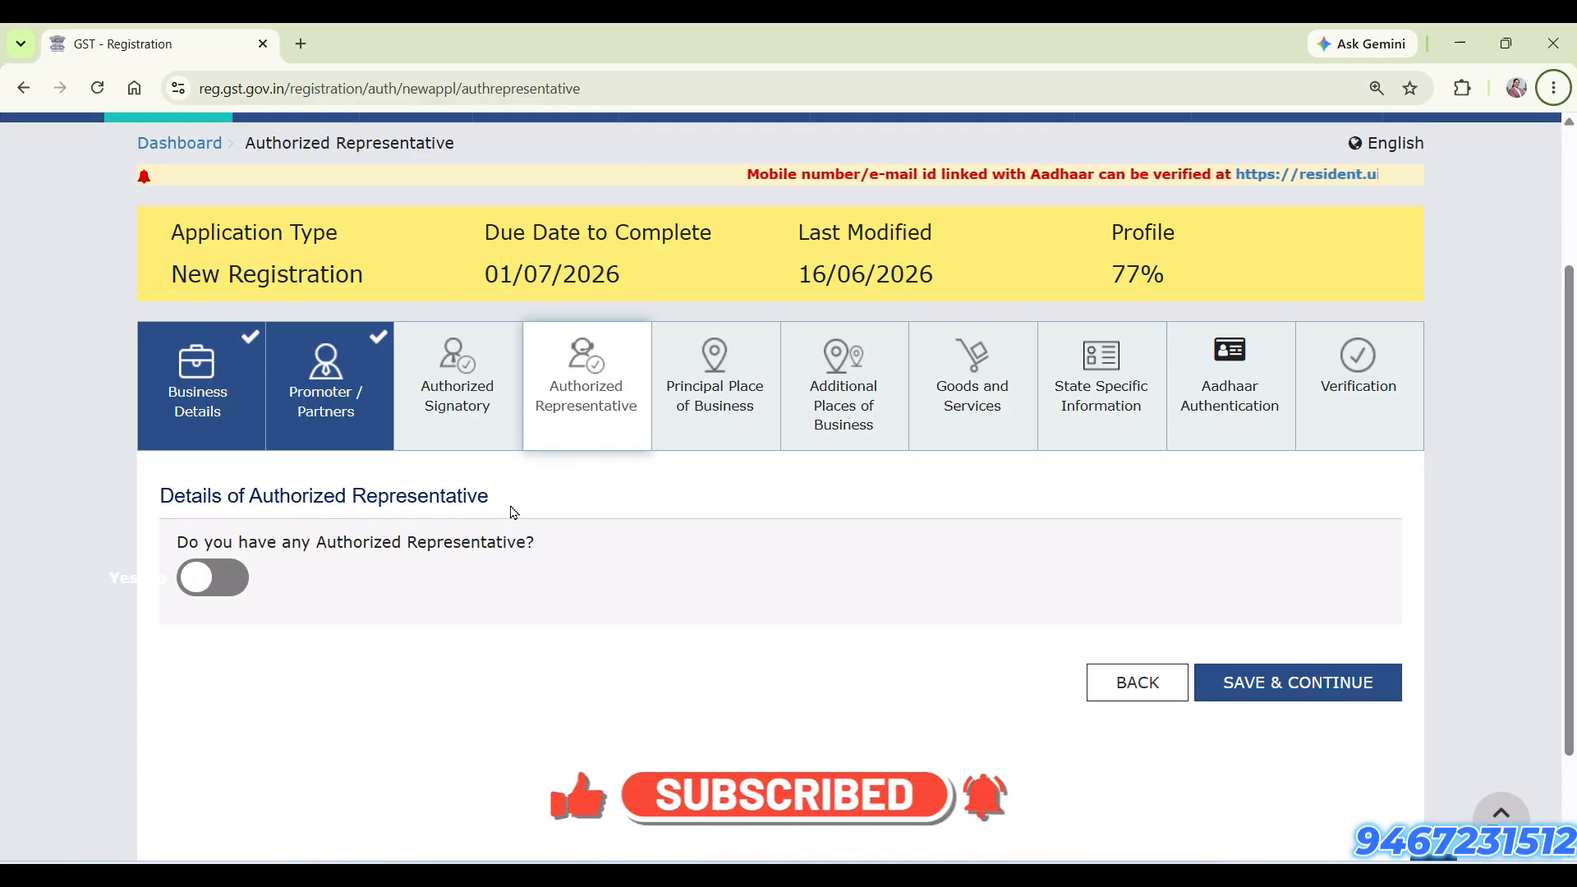
{"action": "left_click", "coordinate": [238, 577]}
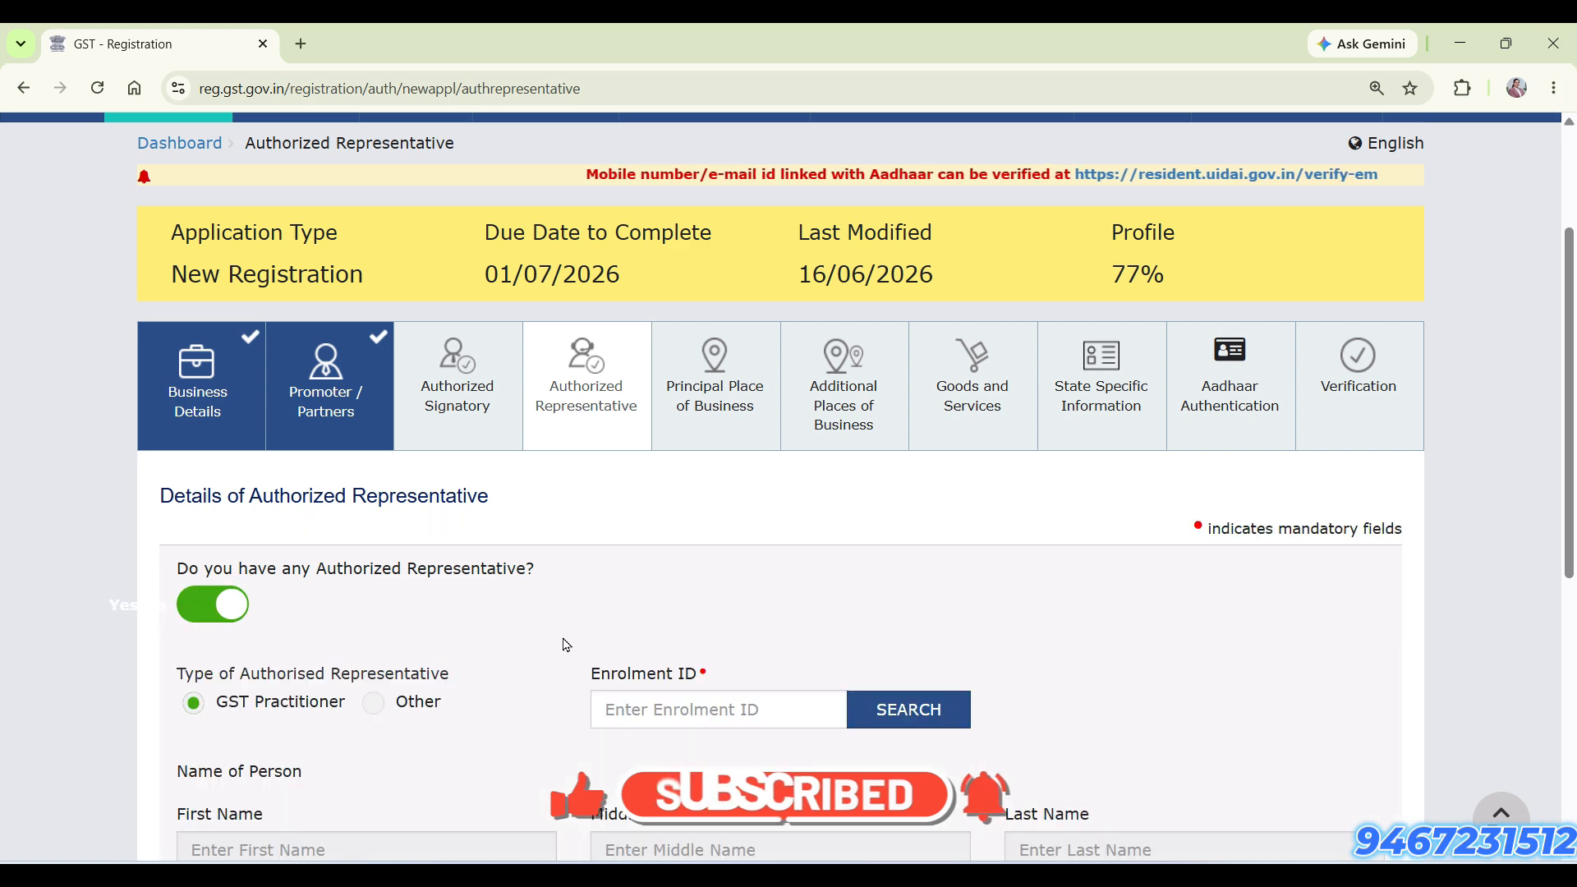
{"action": "scroll", "coordinate": [564, 644], "scroll_direction": "down", "scroll_amount": 2}
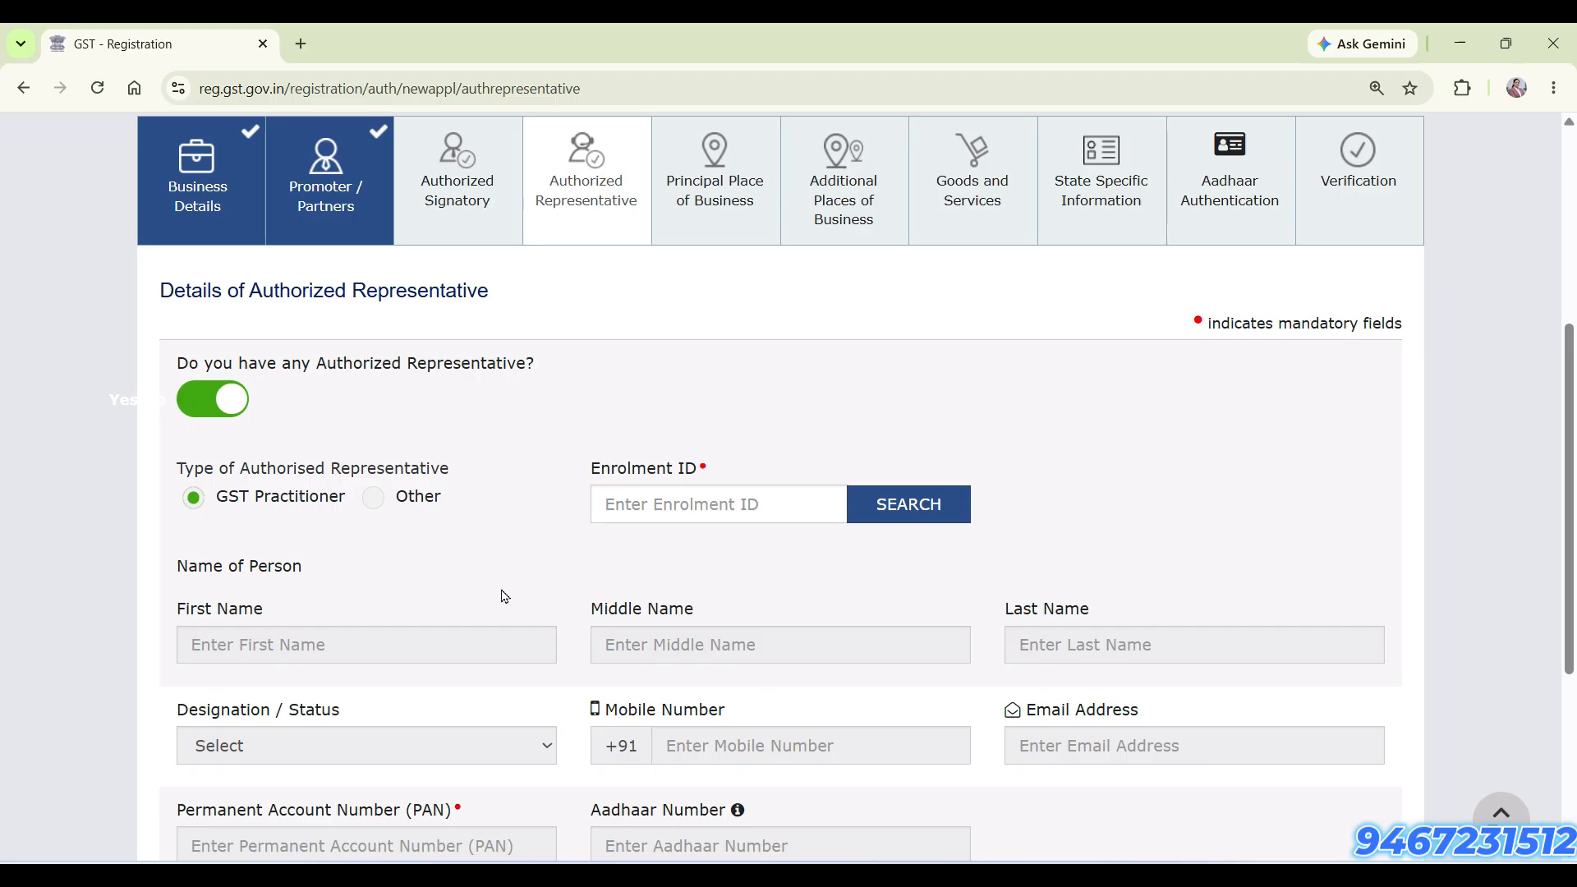
{"action": "scroll", "coordinate": [504, 596], "scroll_direction": "down", "scroll_amount": 2}
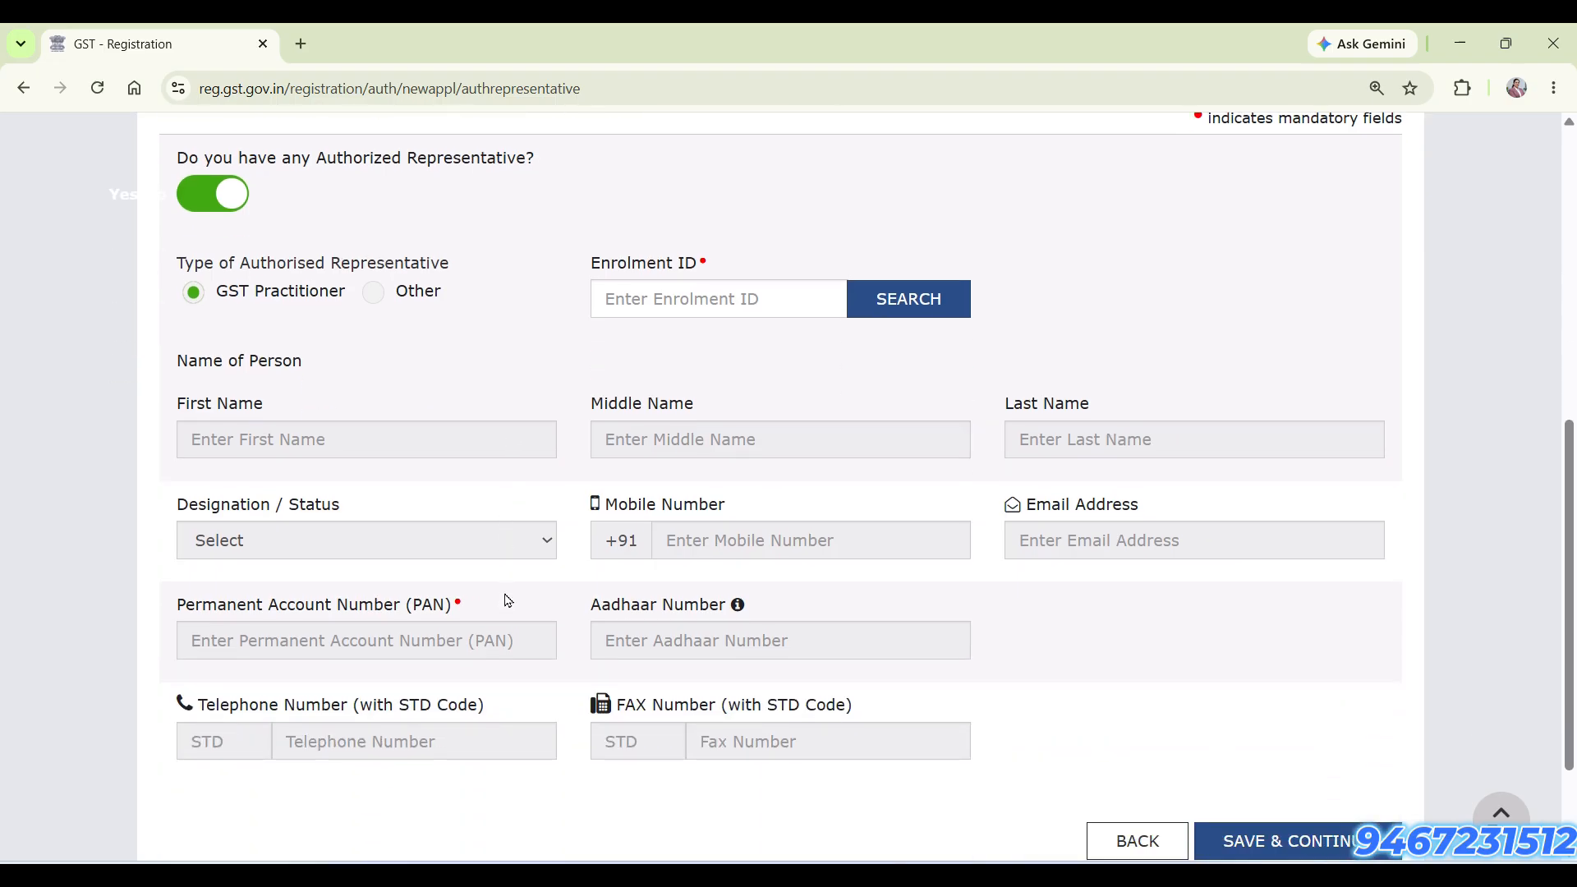
{"action": "left_click", "coordinate": [708, 298]}
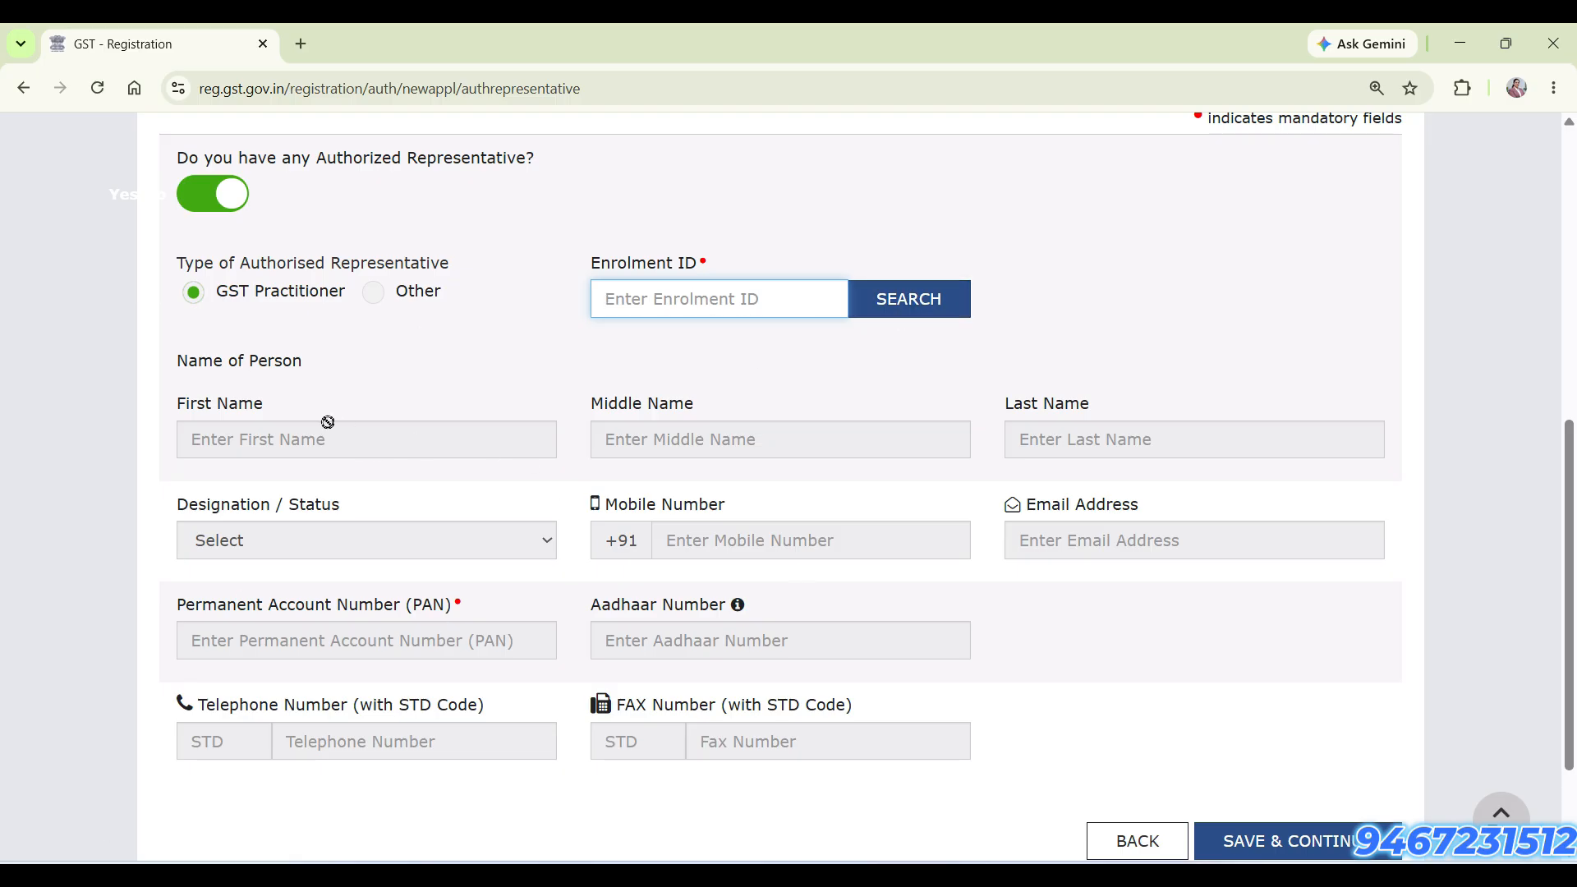
{"action": "left_click", "coordinate": [201, 204]}
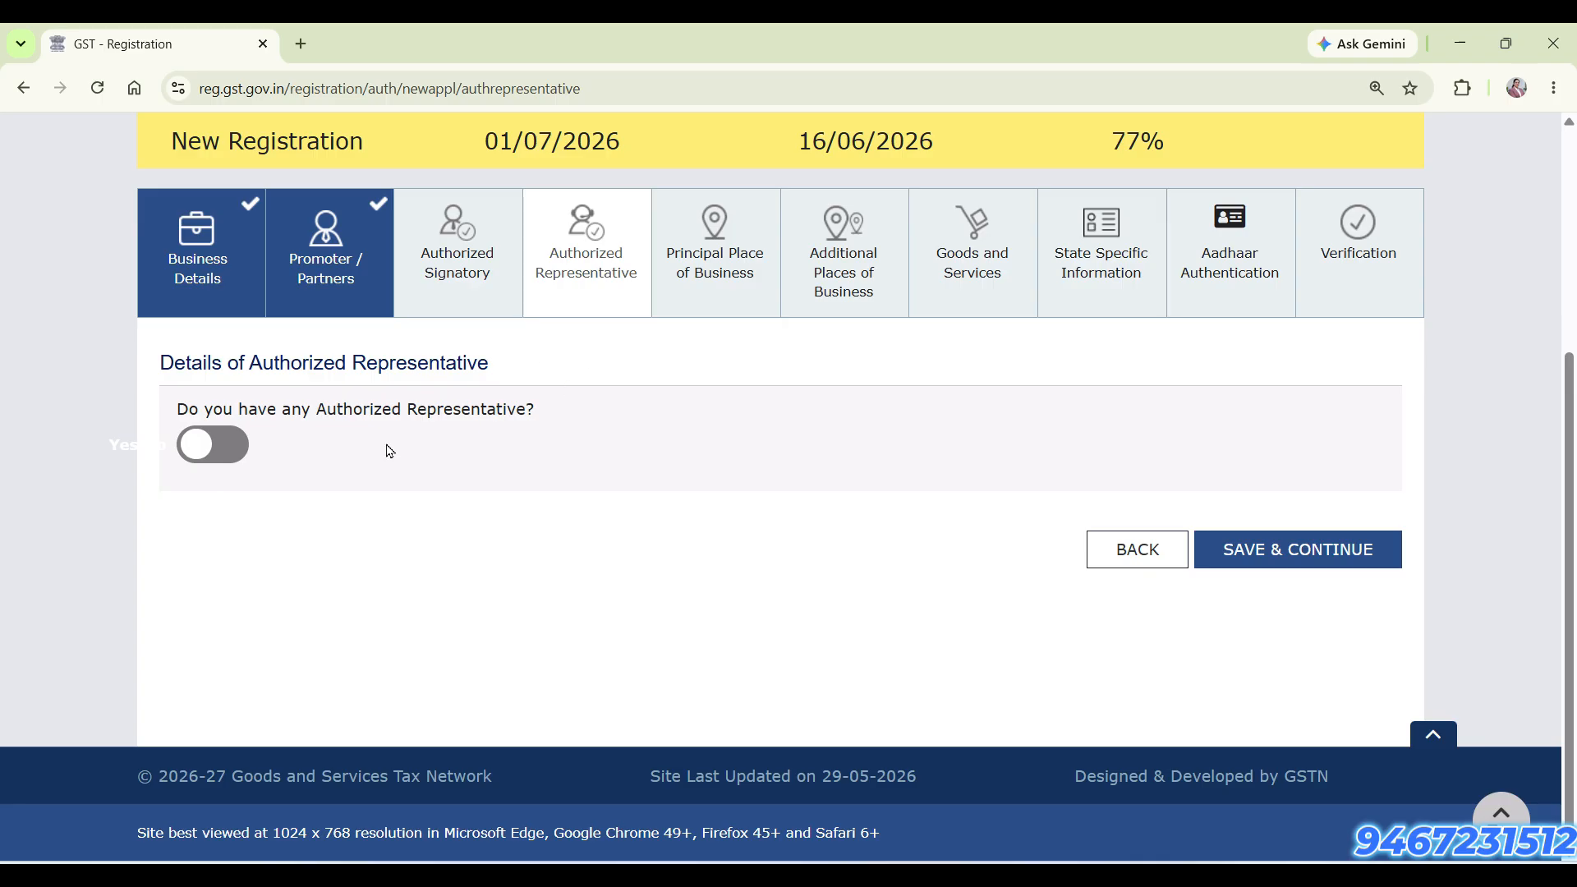
Save without an authorized representative, and search the principal place of business map by postal code, choosing the Rohtak, Haryana match
{"action": "left_click", "coordinate": [1324, 552]}
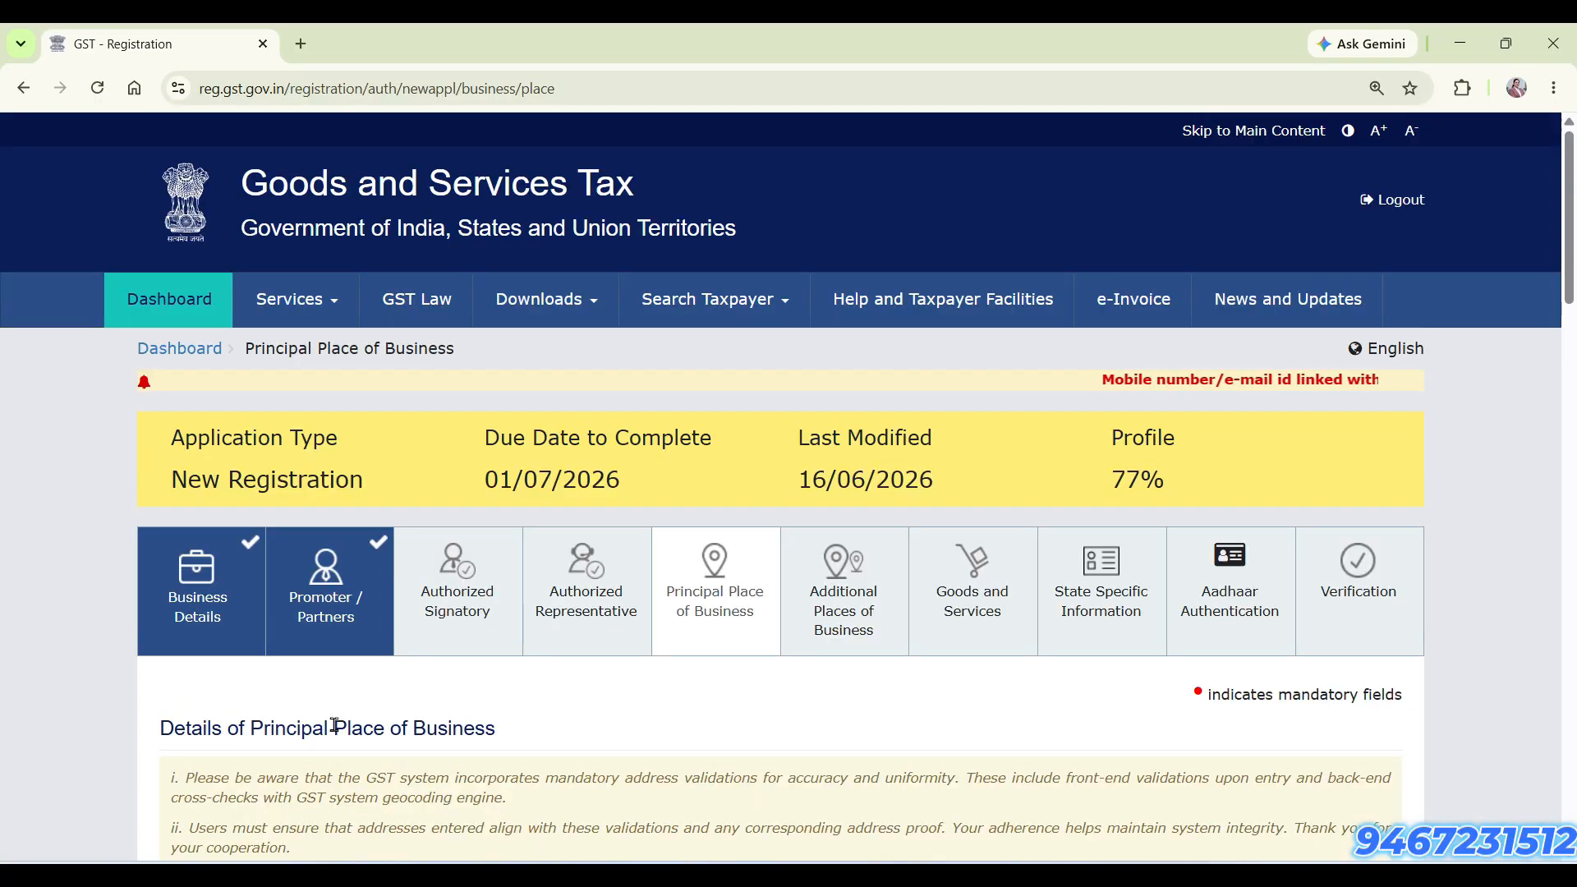
{"action": "scroll", "coordinate": [1454, 637], "scroll_direction": "down", "scroll_amount": 6}
{"action": "scroll", "coordinate": [1478, 638], "scroll_direction": "down", "scroll_amount": 2}
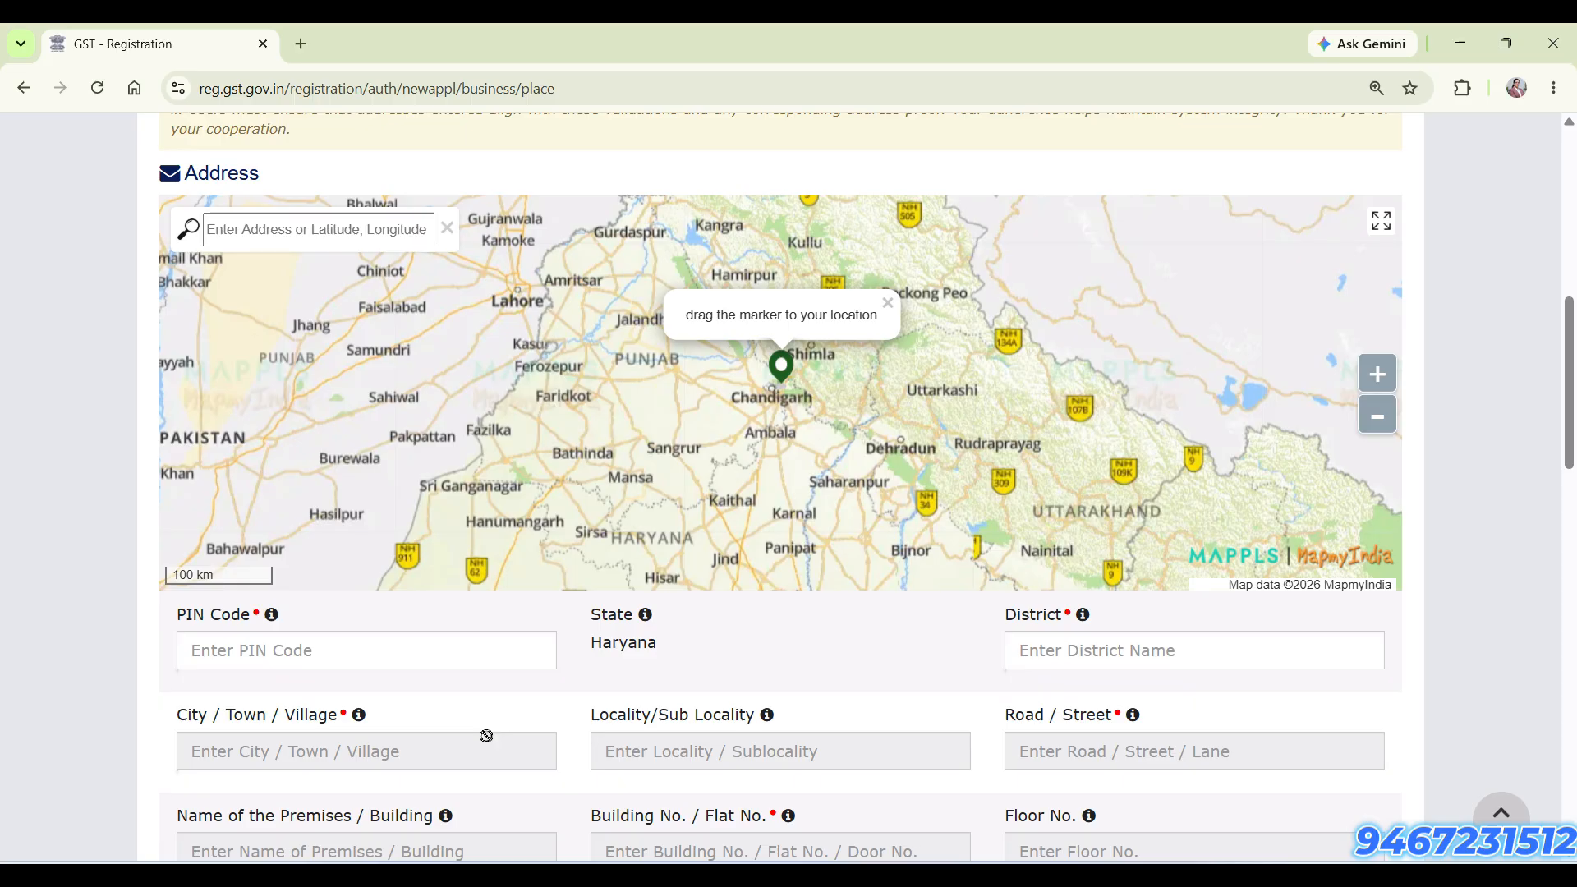
{"action": "left_click", "coordinate": [291, 237]}
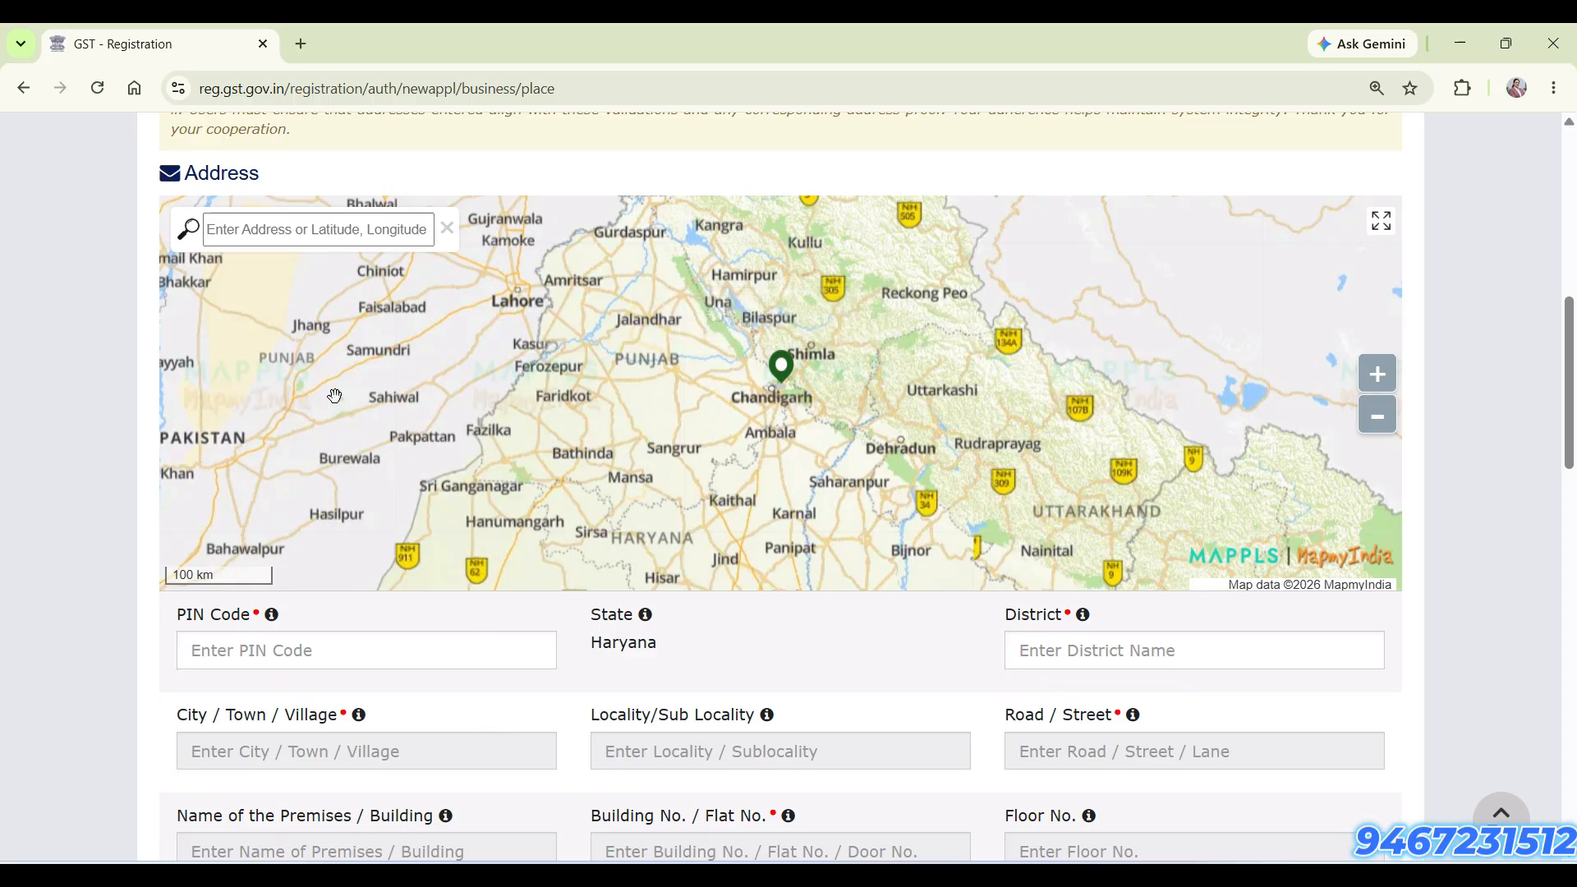
{"action": "type", "text": "12400"}
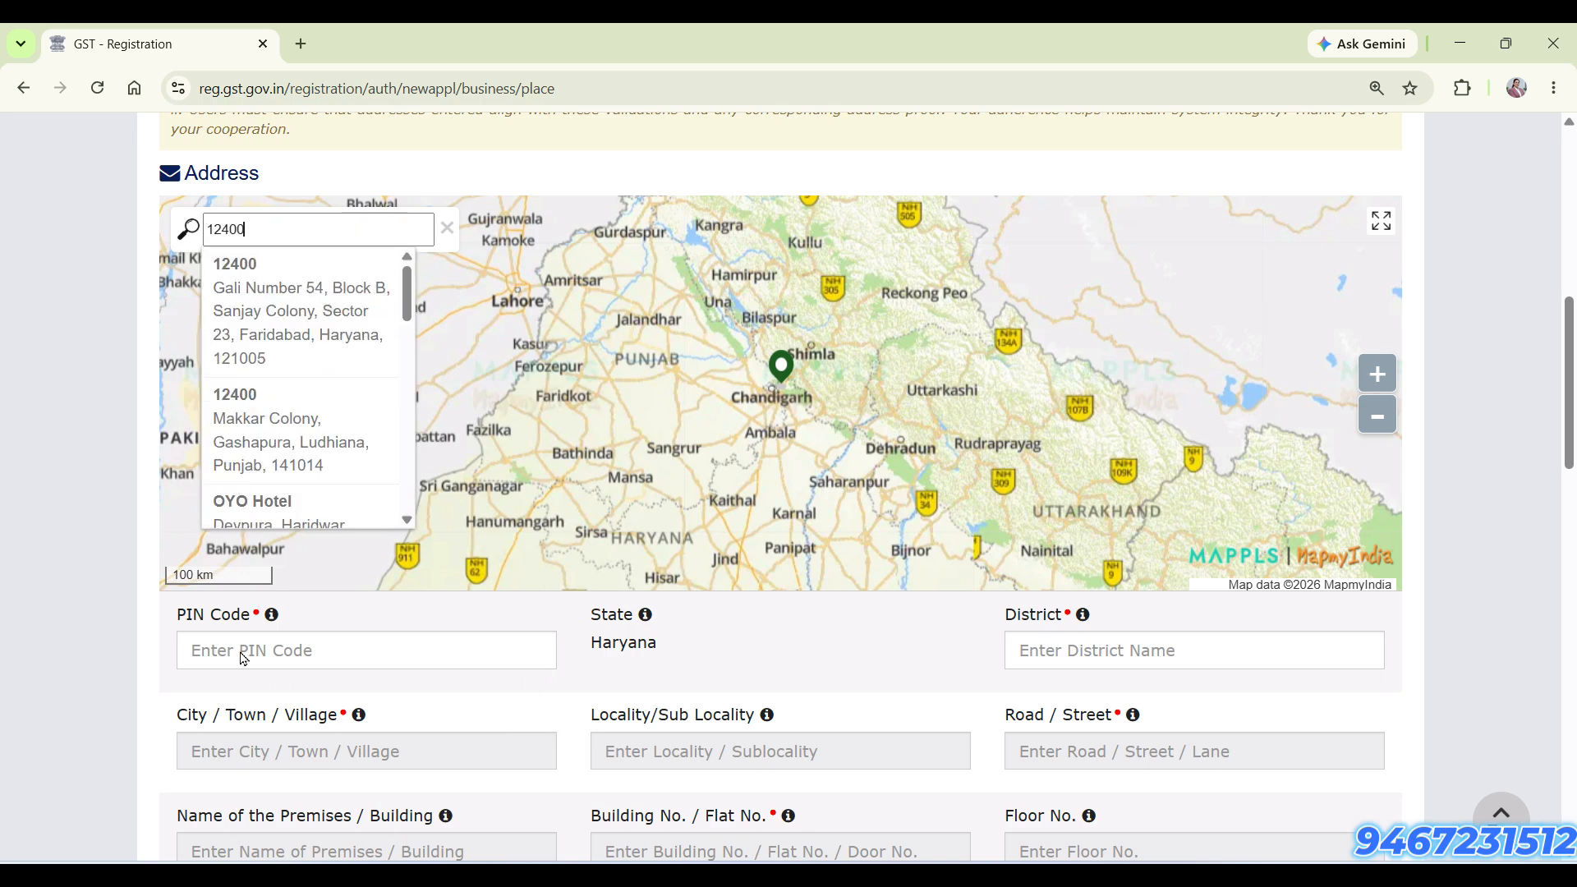
{"action": "type", "text": "1"}
{"action": "left_click", "coordinate": [320, 282]}
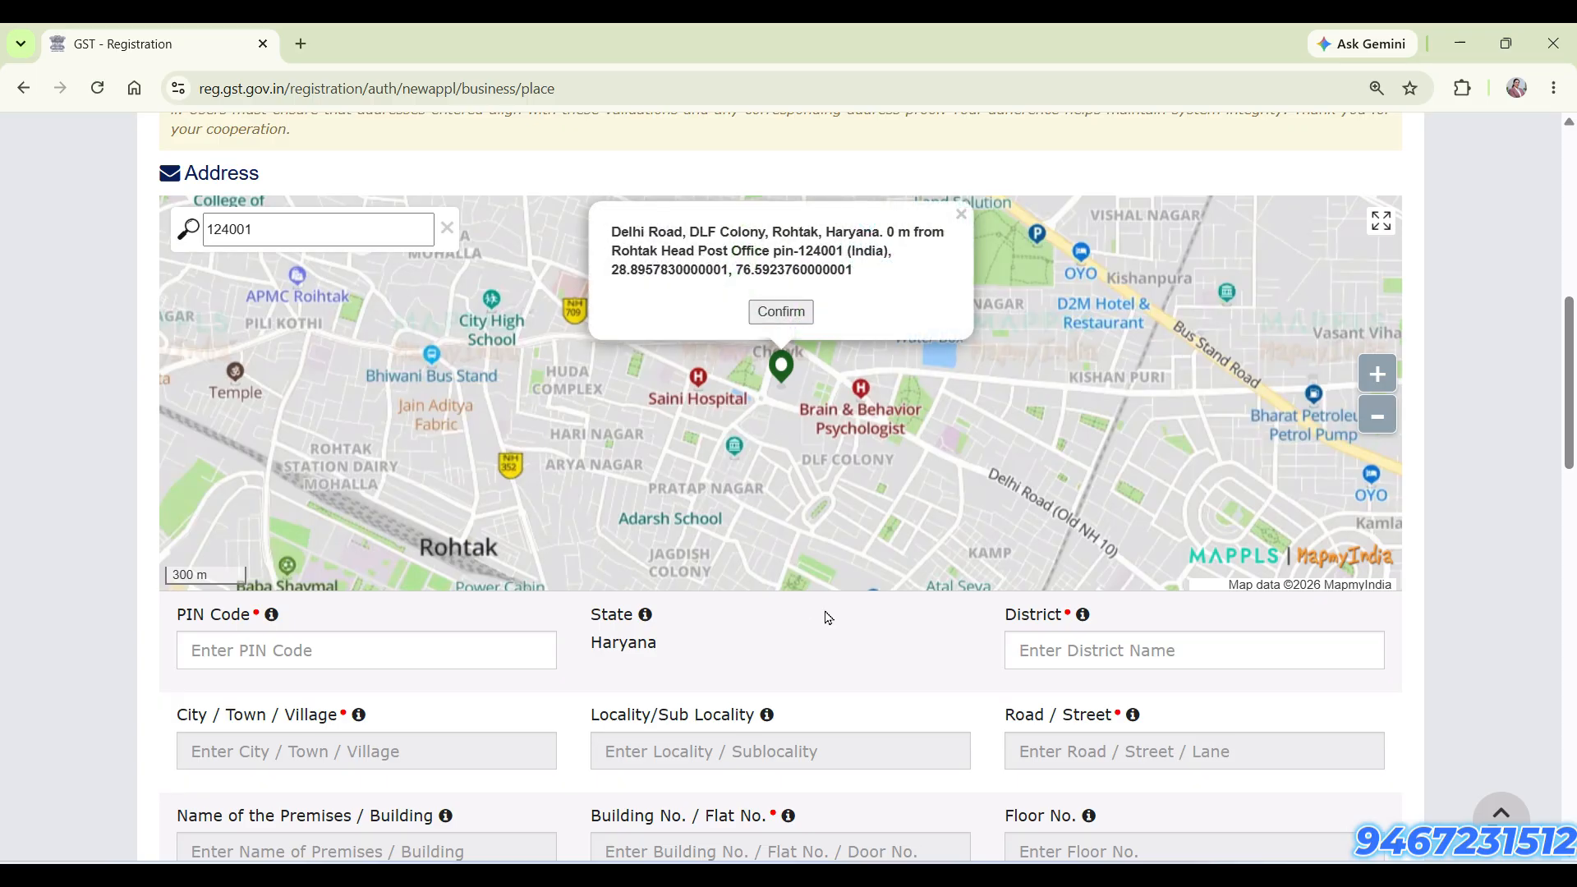
Set the state jurisdiction to Rohtak Ward 6, and the center jurisdiction to commissionerate ROHTAK, division ROHTAK and range RANGE-2 ROHTAK
{"action": "scroll", "coordinate": [839, 620], "scroll_direction": "down", "scroll_amount": 10}
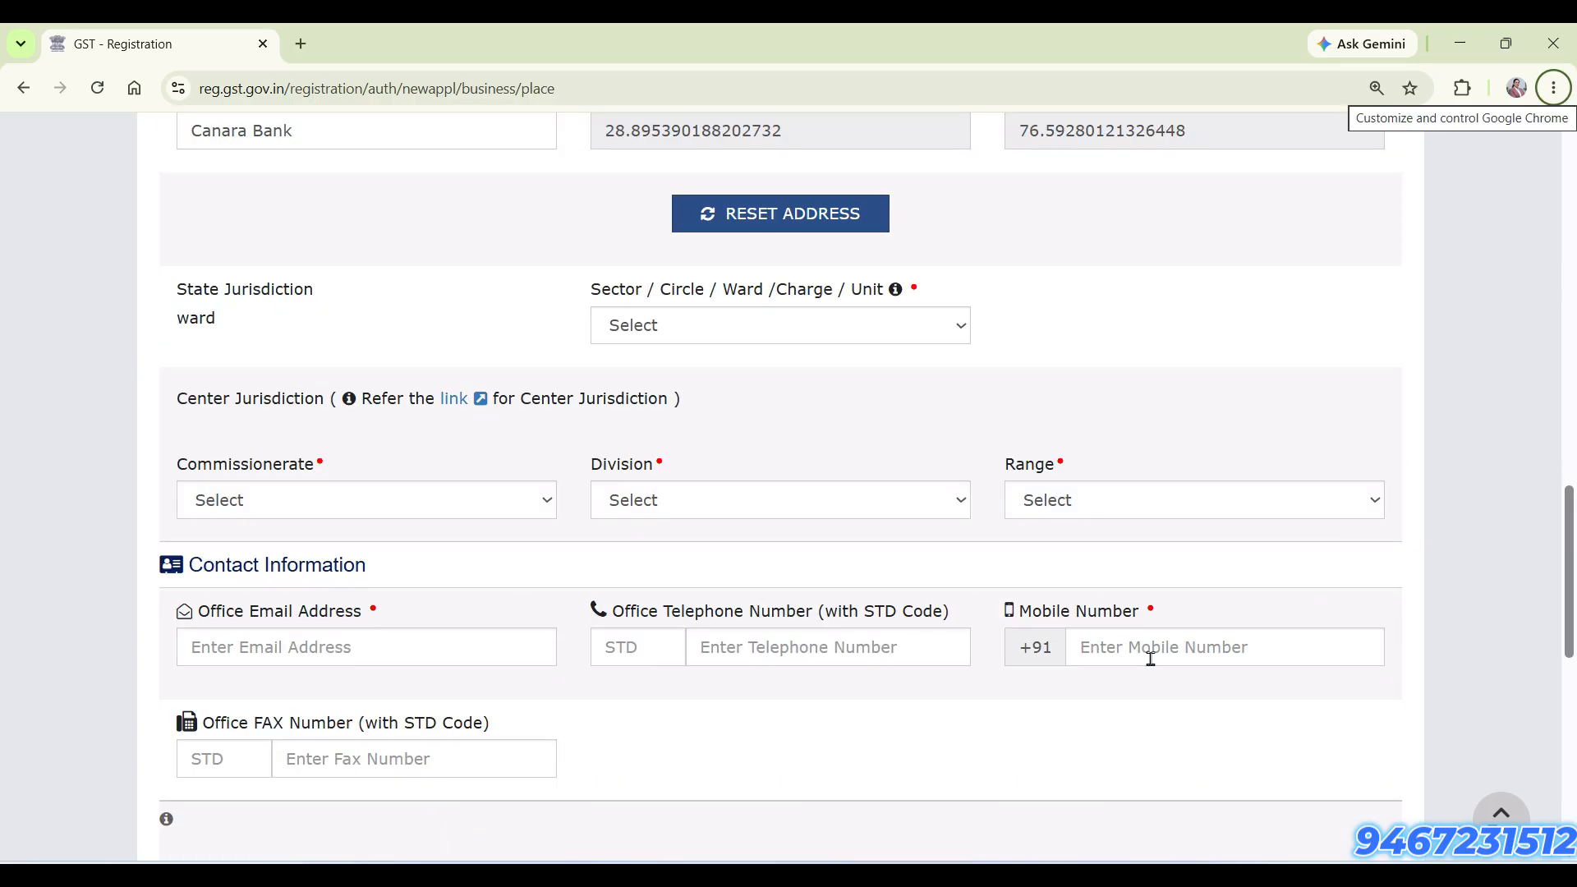
{"action": "left_click", "coordinate": [785, 333]}
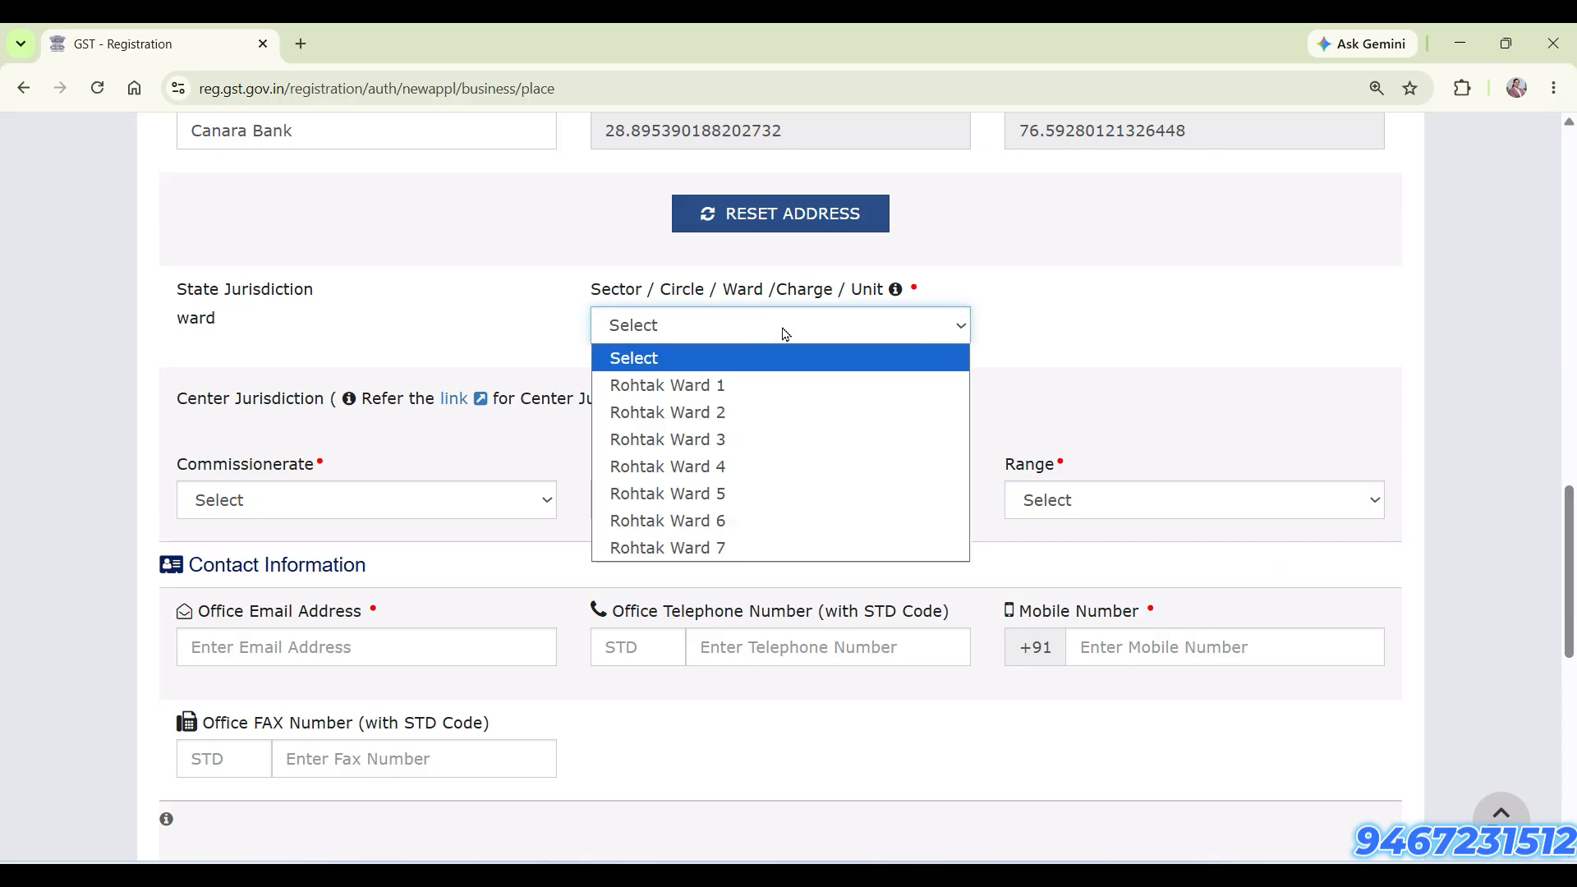
{"action": "left_click", "coordinate": [756, 521]}
{"action": "left_click", "coordinate": [444, 504]}
{"action": "left_click", "coordinate": [444, 562]}
{"action": "left_click", "coordinate": [669, 504]}
{"action": "left_click", "coordinate": [669, 559]}
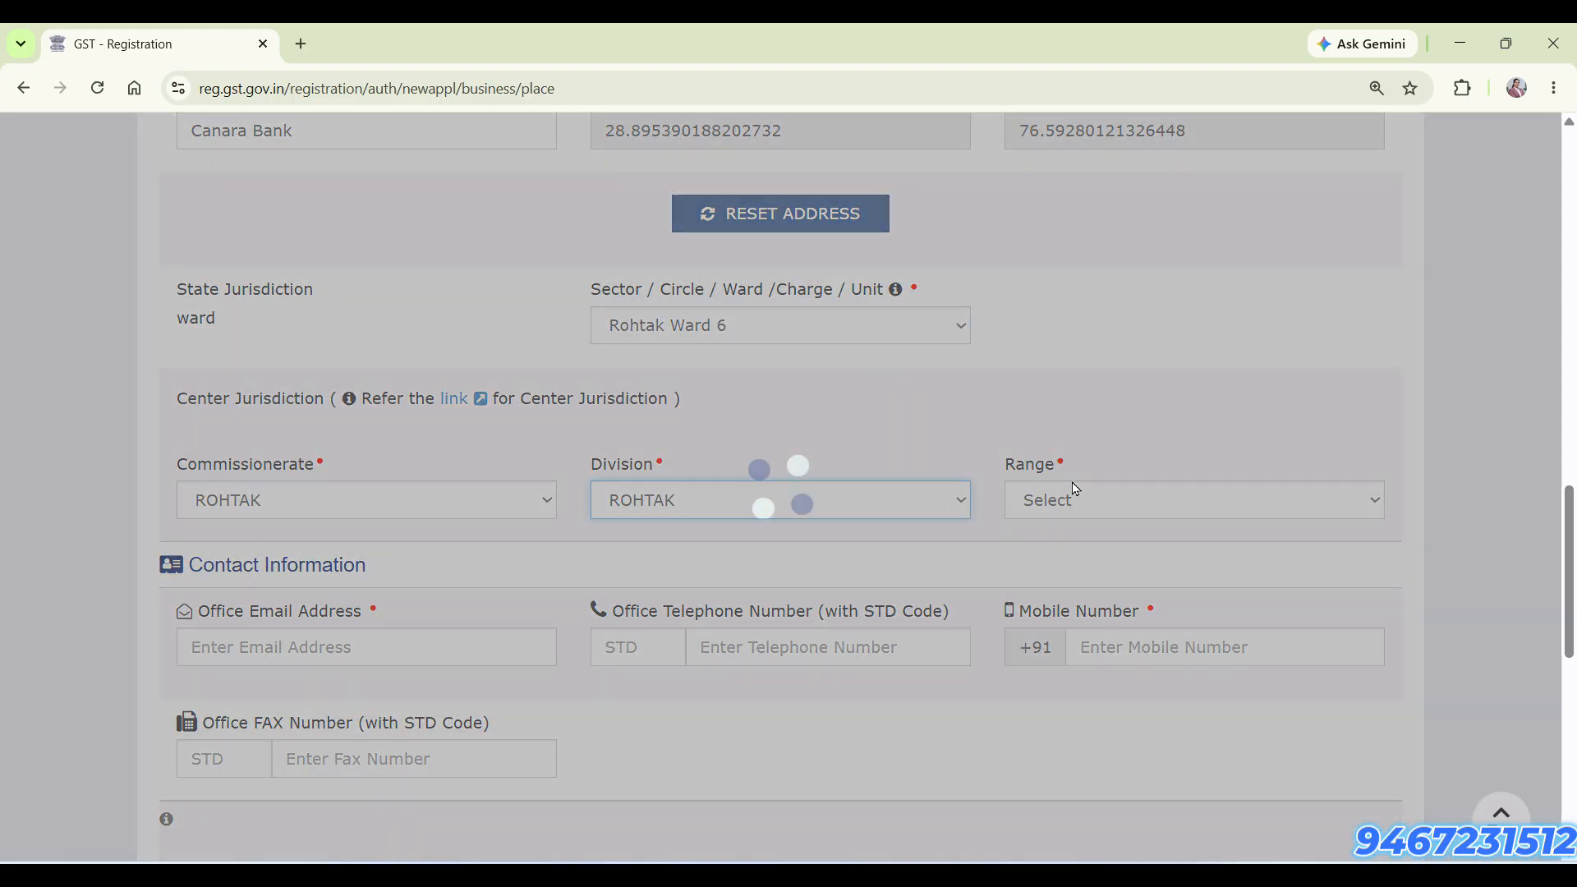
{"action": "left_click", "coordinate": [1075, 493]}
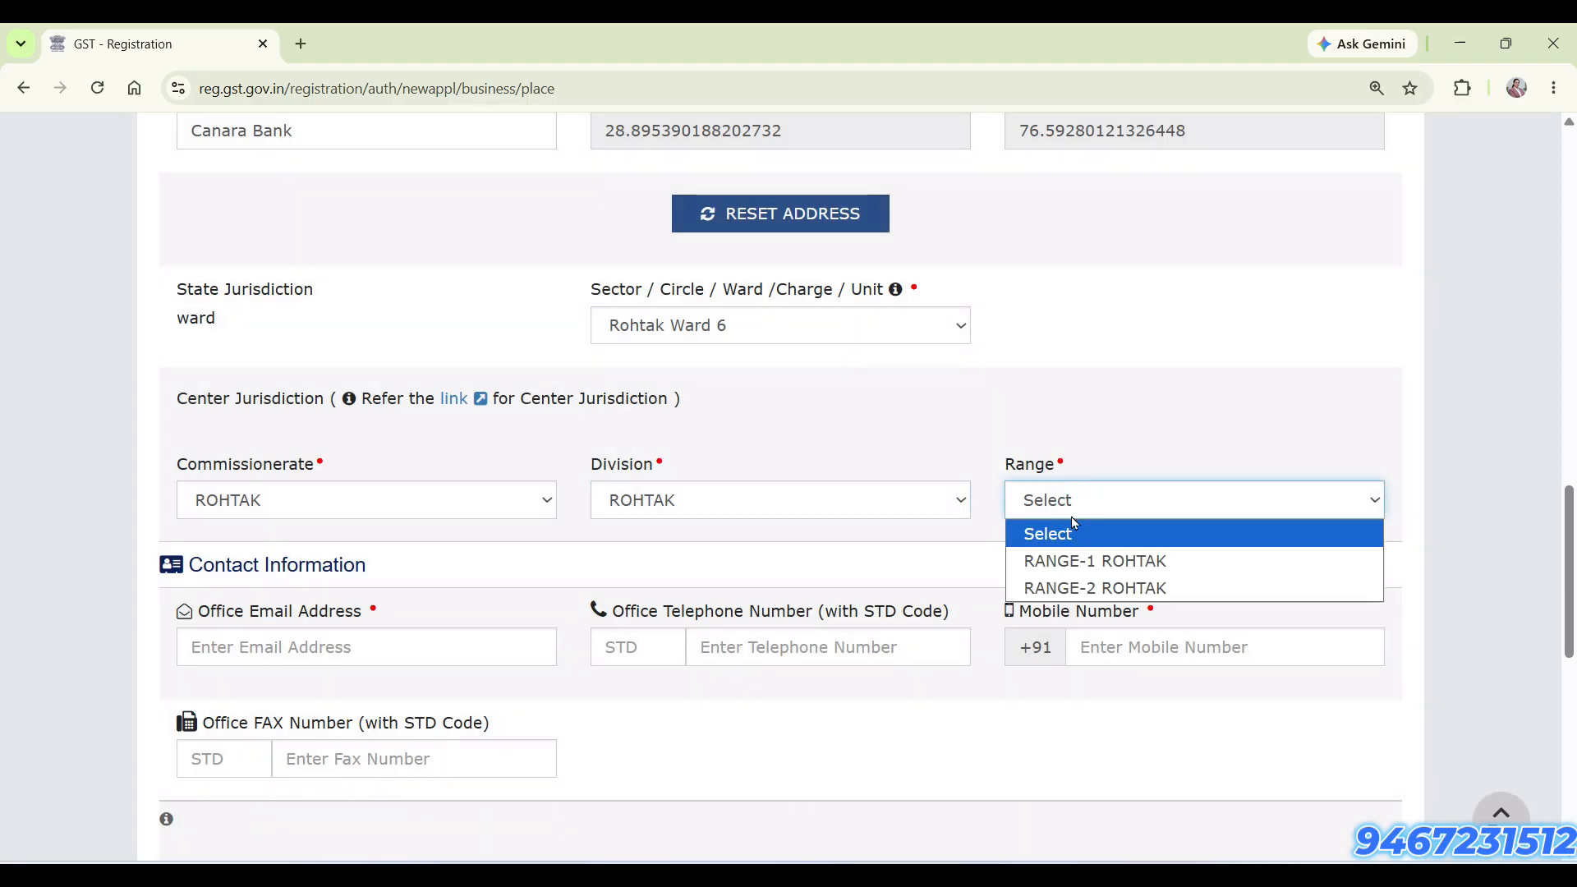
{"action": "left_click", "coordinate": [1075, 587]}
Set the nature of possession of premises to Rented and review the accepted proofs of principal place of business
{"action": "scroll", "coordinate": [581, 612], "scroll_direction": "down", "scroll_amount": 2}
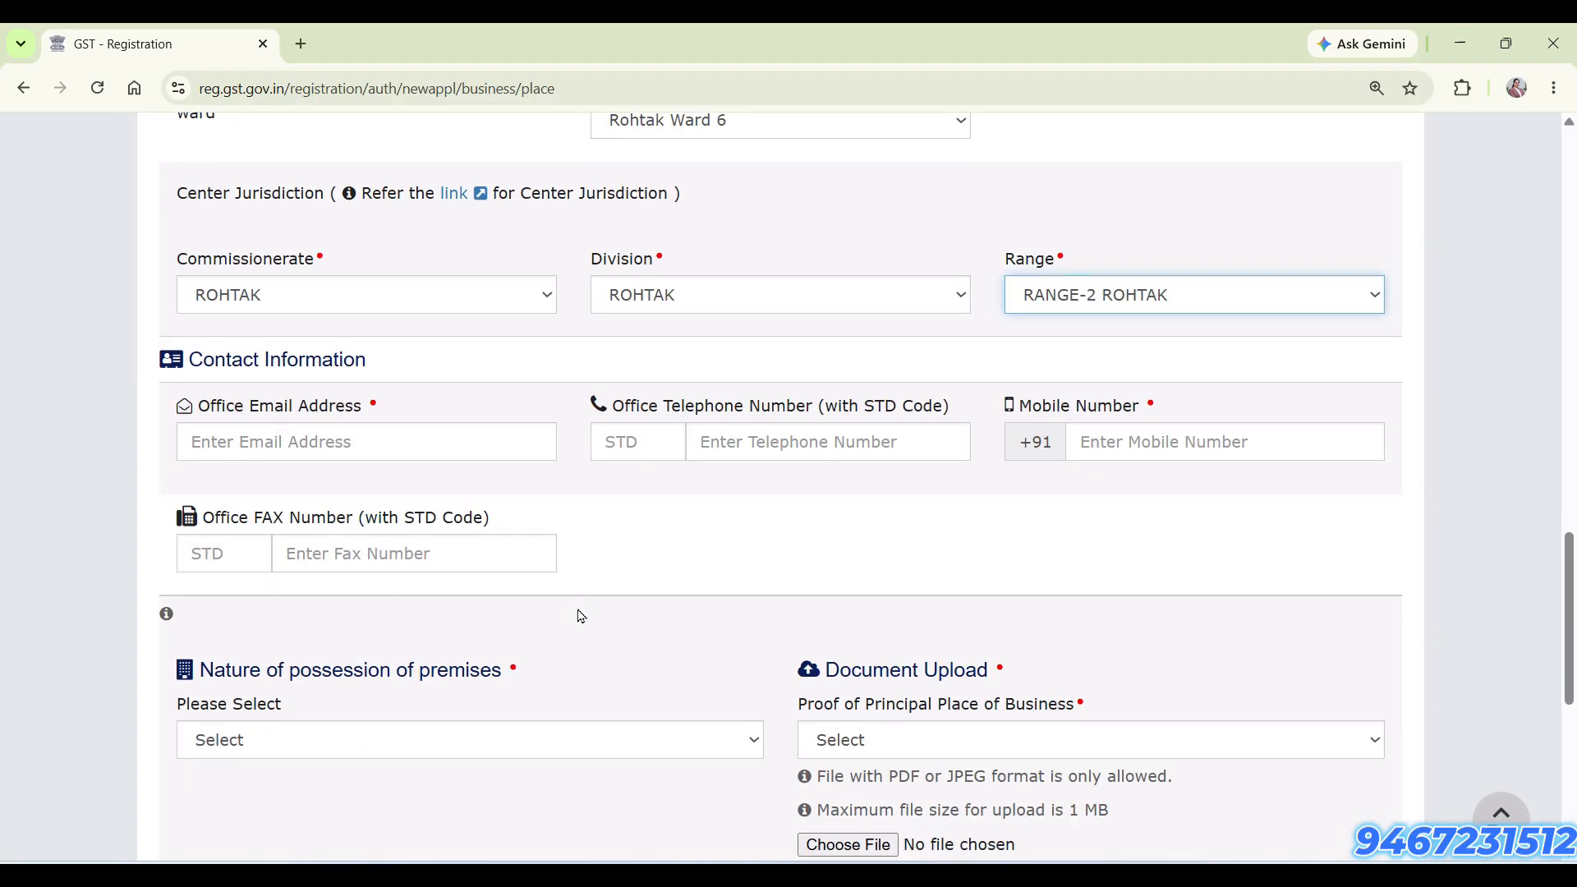
{"action": "left_click", "coordinate": [296, 433]}
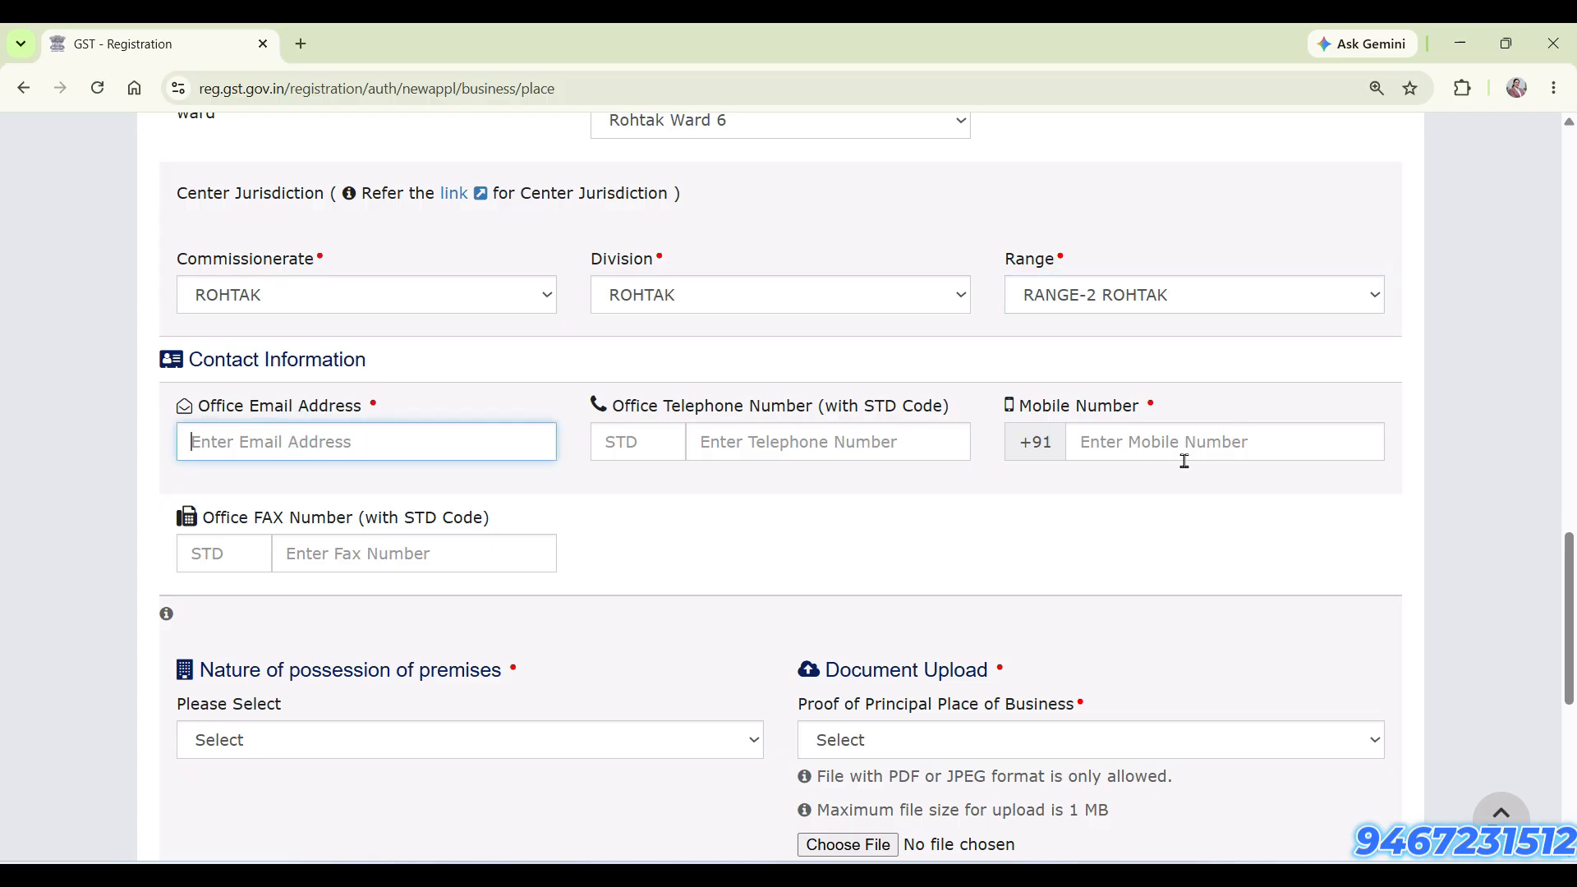
{"action": "scroll", "coordinate": [314, 841], "scroll_direction": "down", "scroll_amount": 1}
{"action": "scroll", "coordinate": [315, 842], "scroll_direction": "down", "scroll_amount": 2}
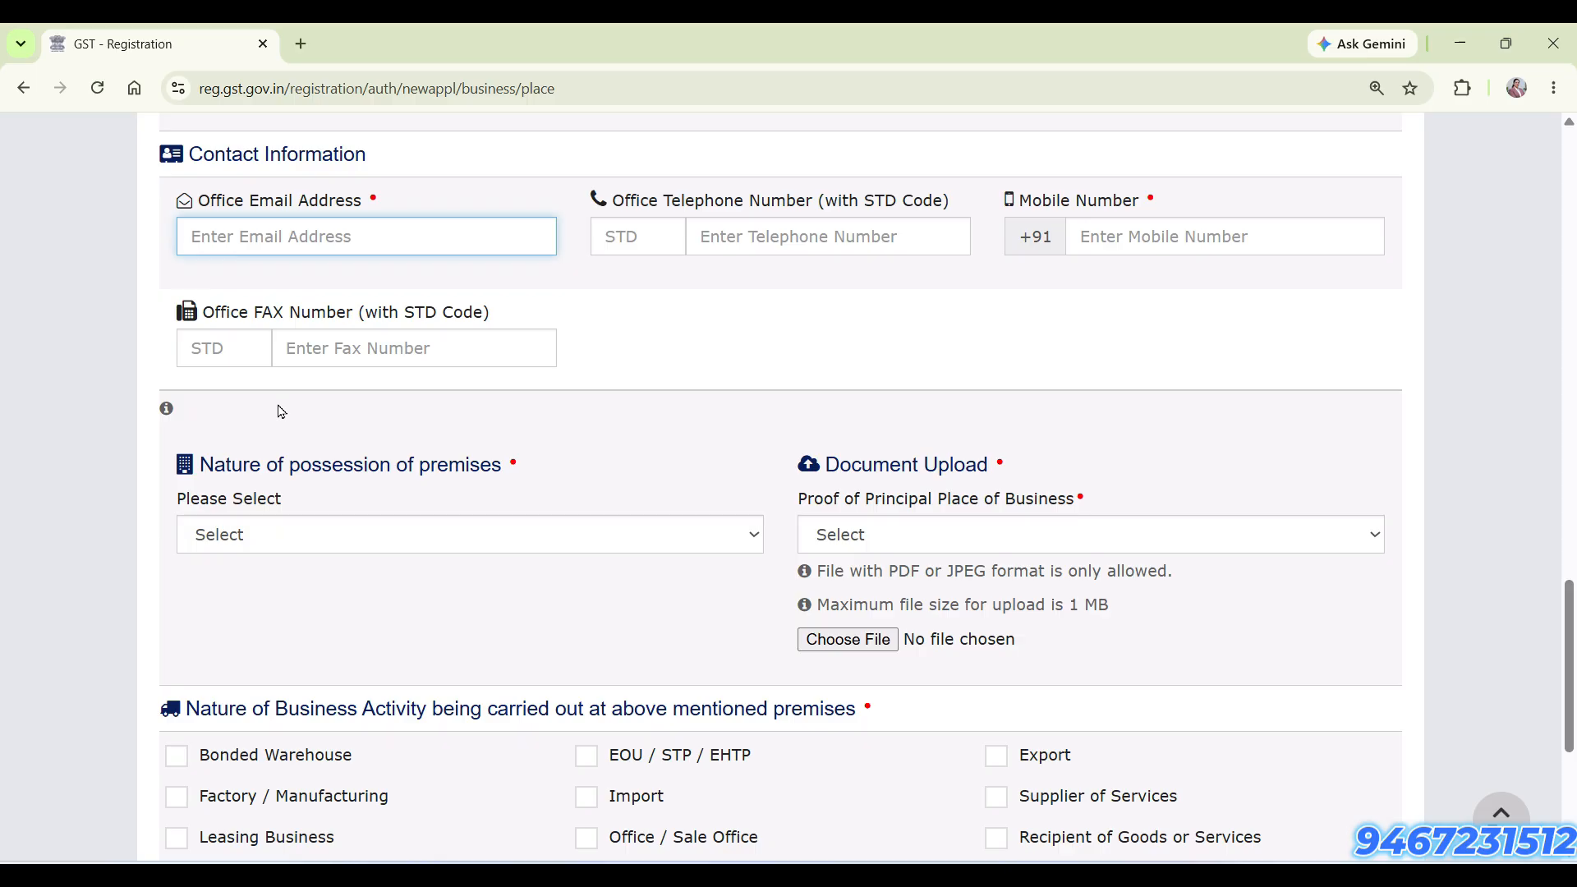
{"action": "left_click", "coordinate": [334, 519]}
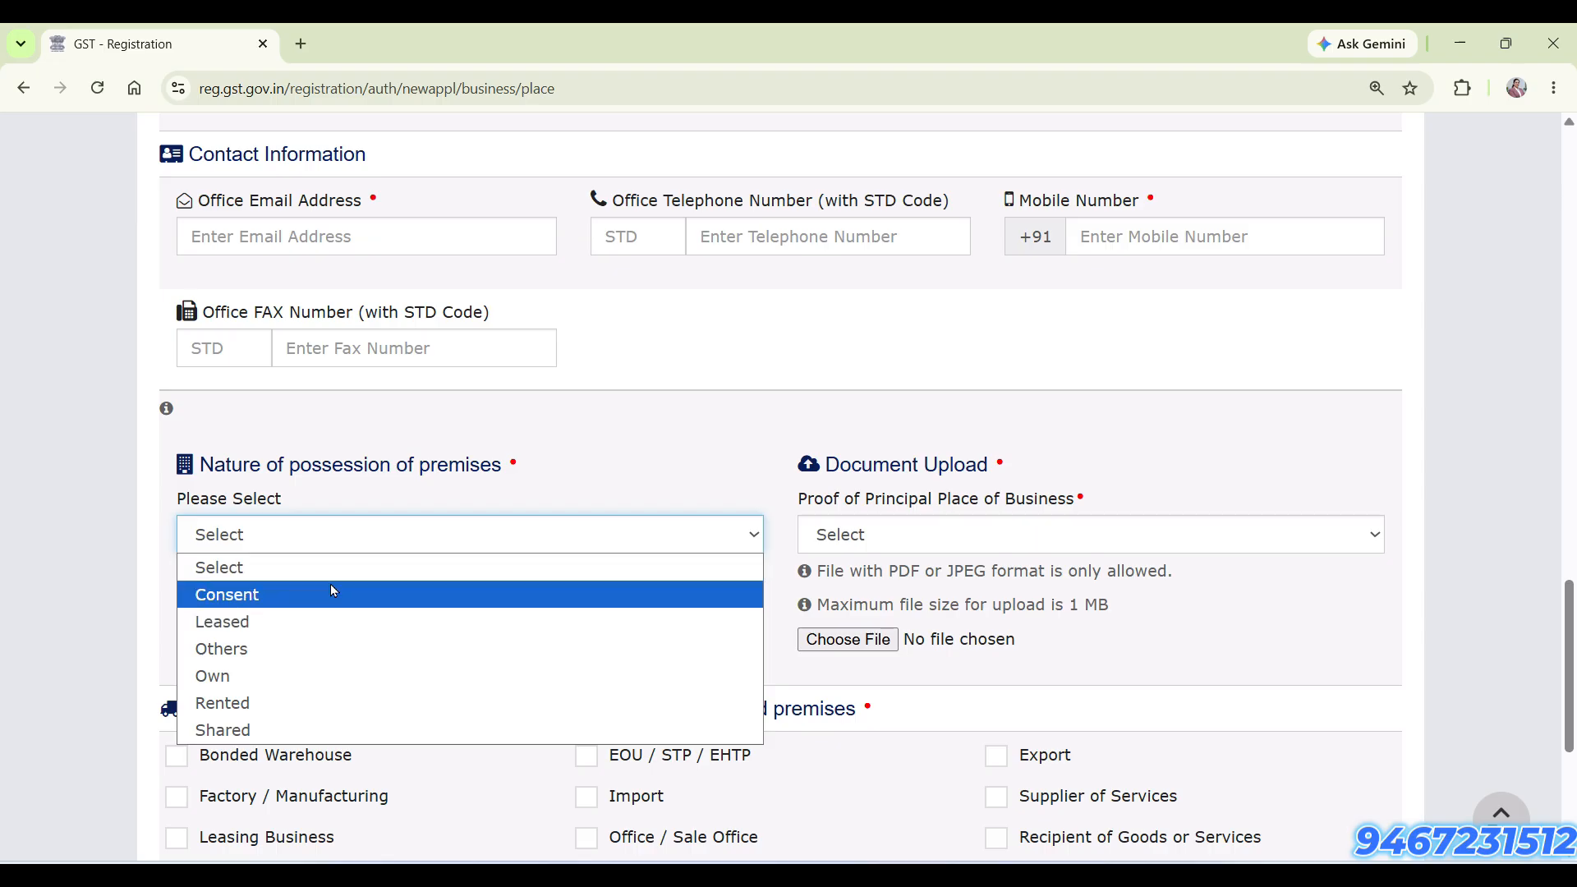
{"action": "left_click", "coordinate": [319, 712]}
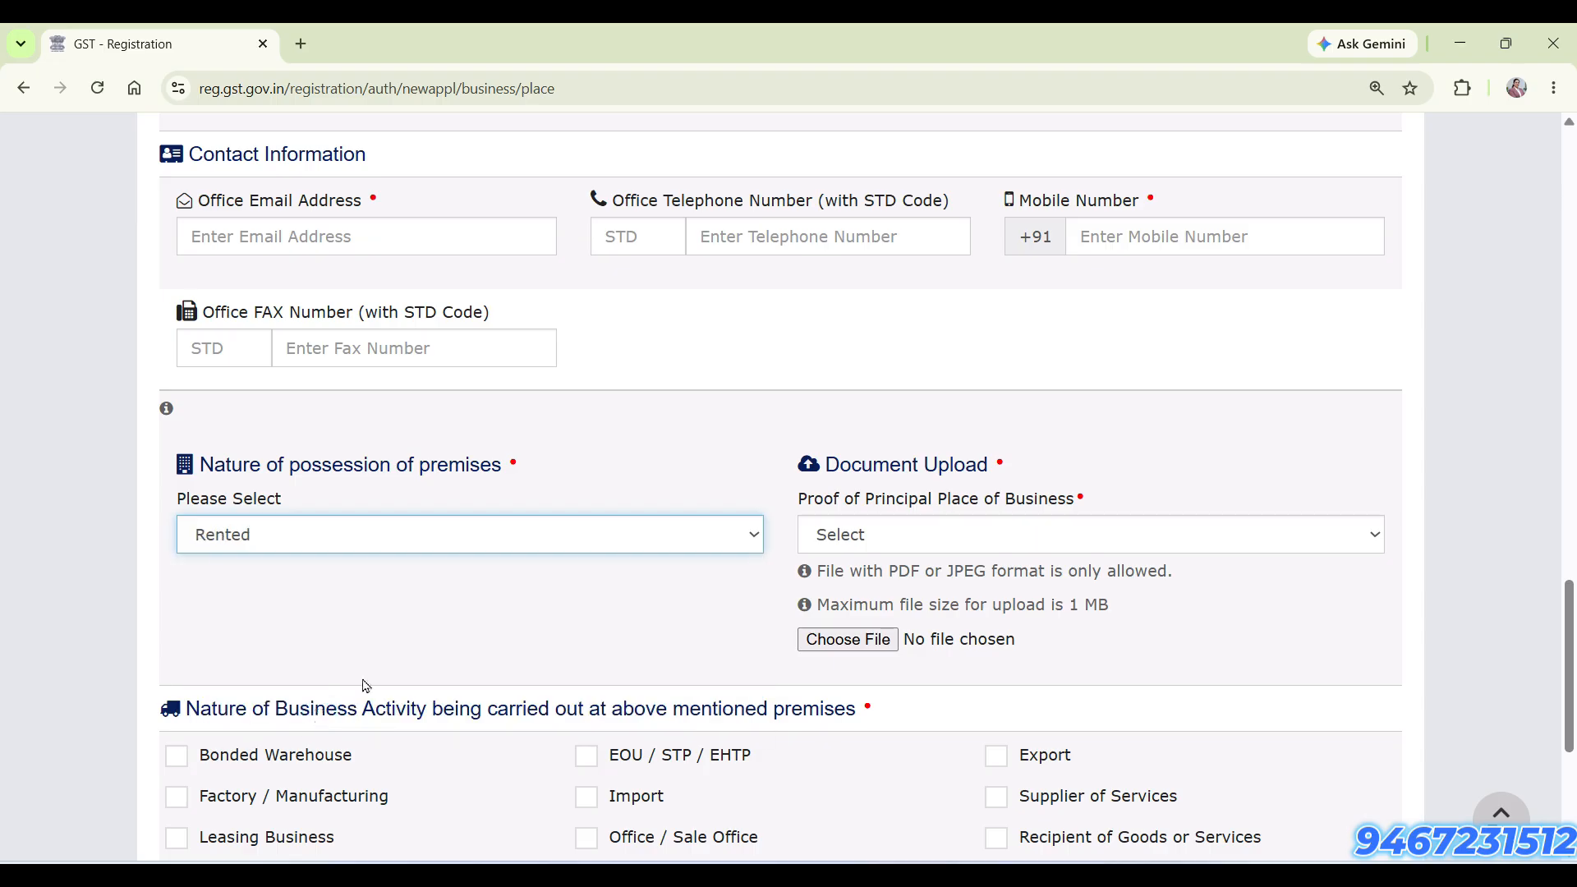
{"action": "left_click", "coordinate": [966, 543]}
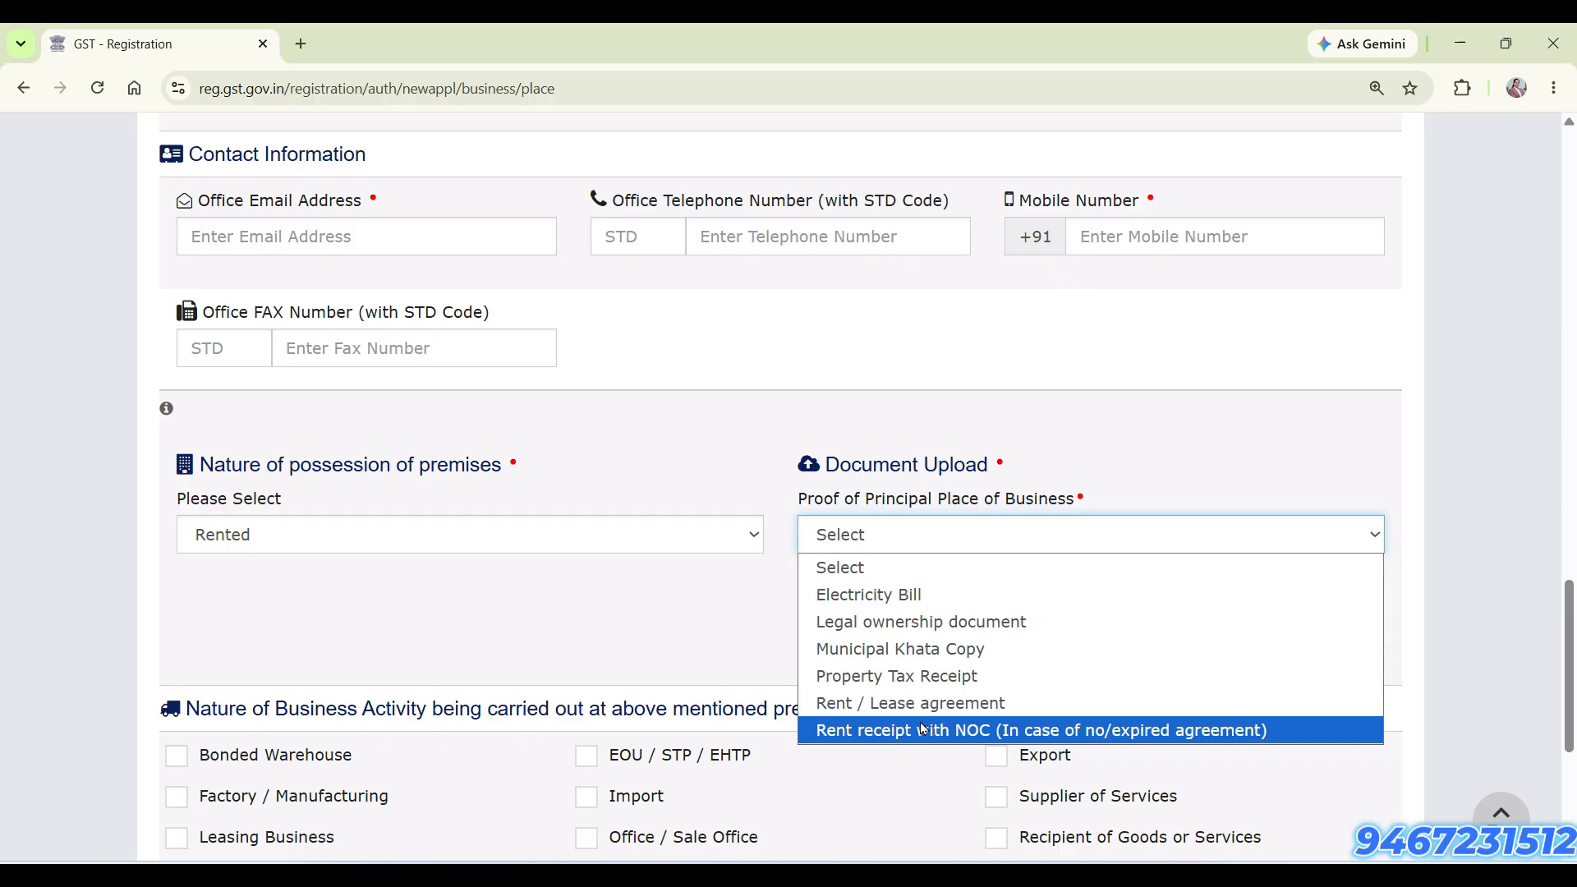
{"action": "left_click", "coordinate": [682, 605]}
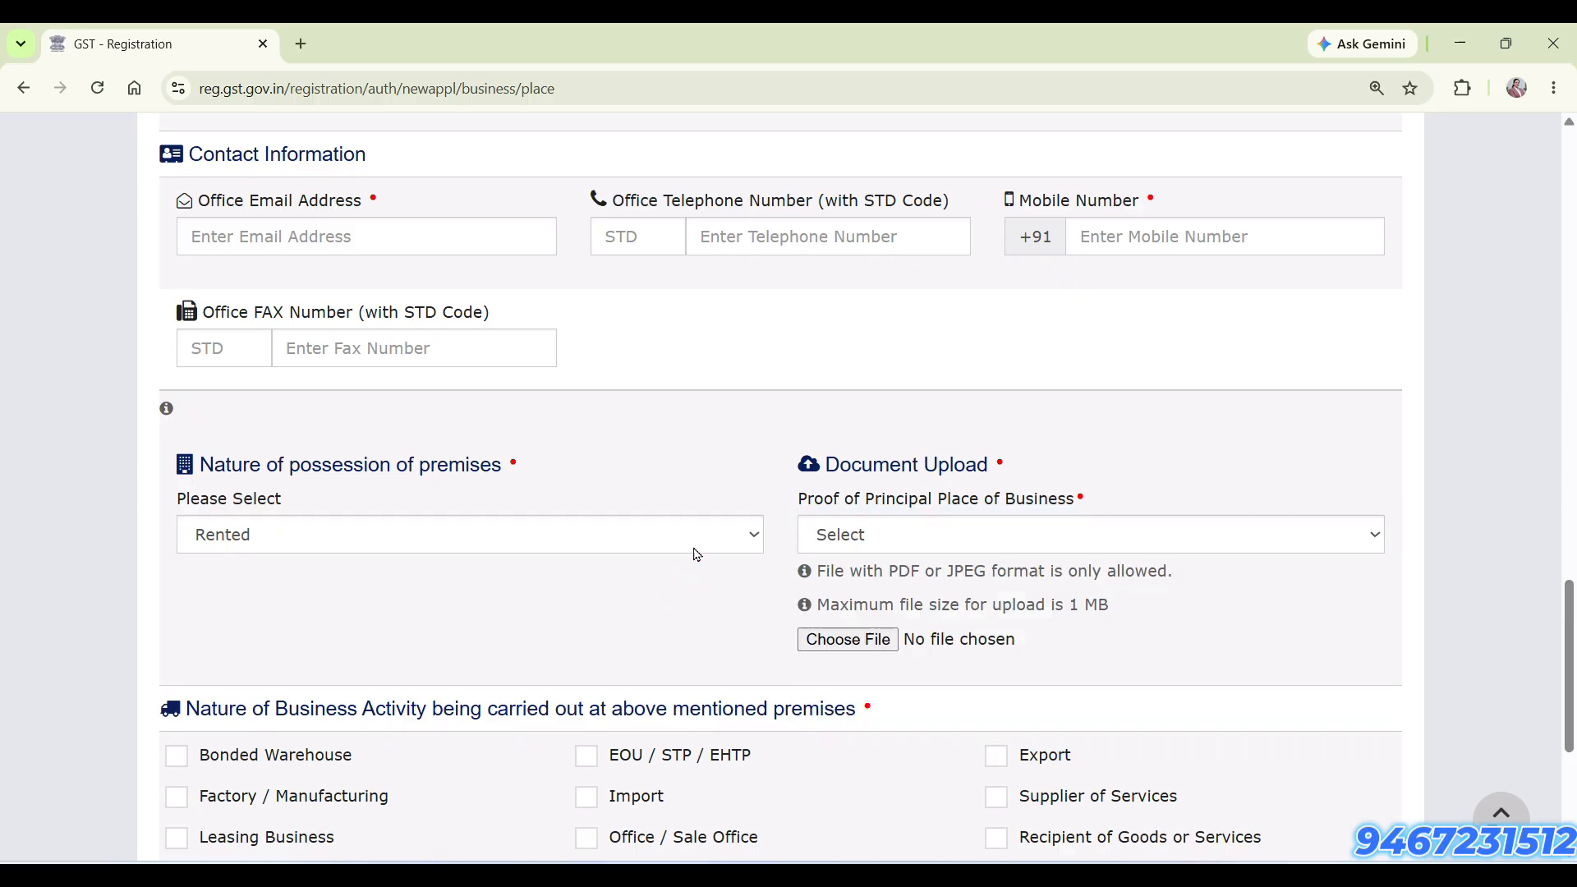
Set the nature of possession of premises to Own and the proof of principal place of business to Legal ownership document
{"action": "left_click", "coordinate": [699, 550]}
{"action": "left_click", "coordinate": [704, 687]}
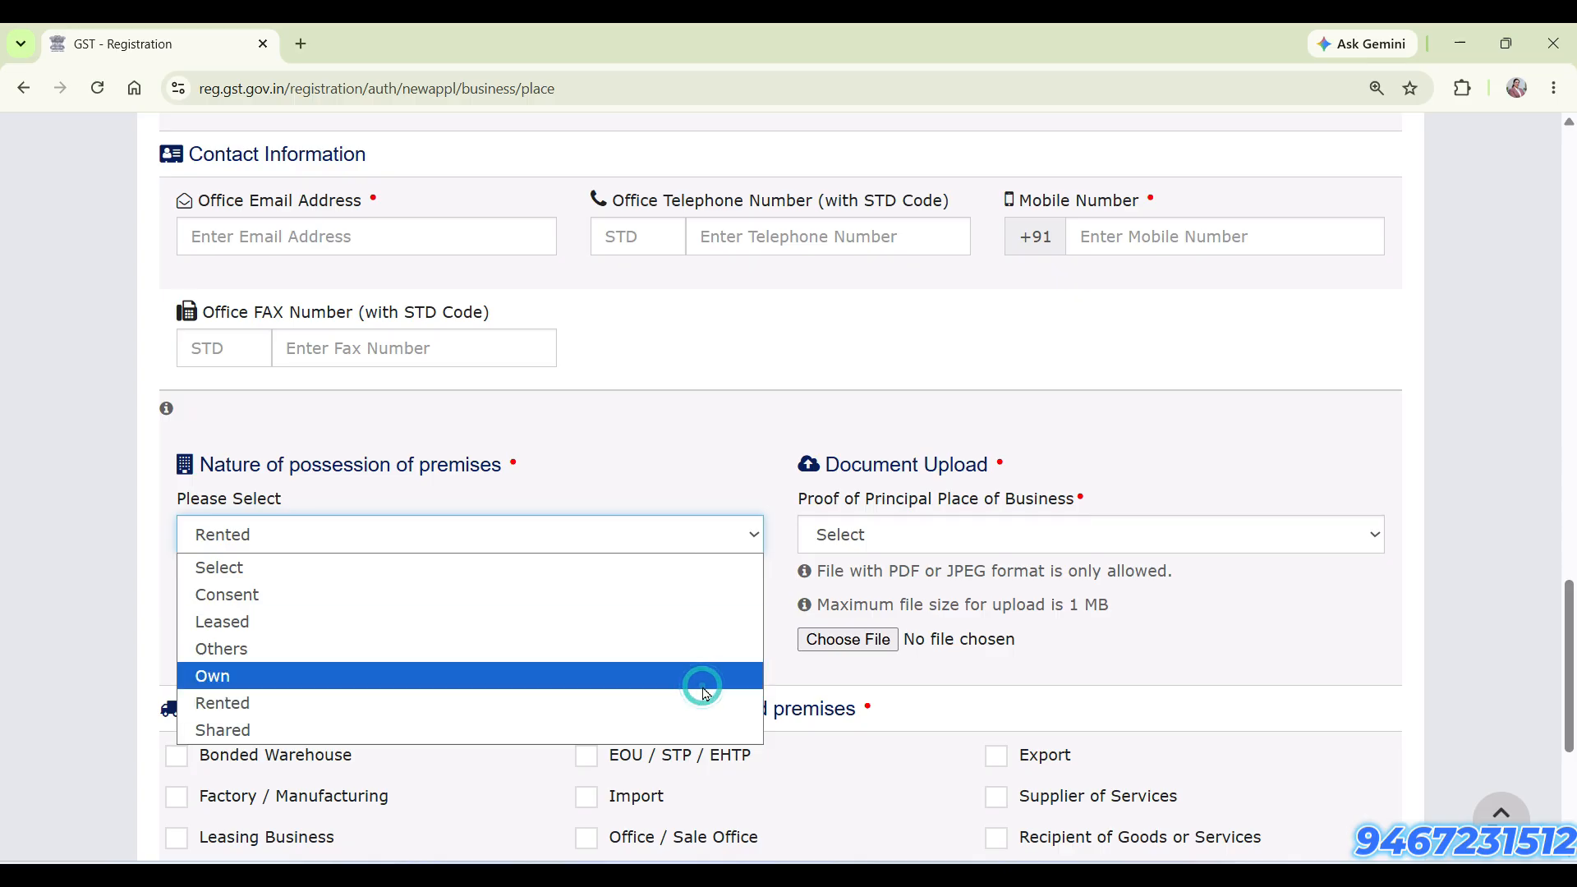
{"action": "left_click", "coordinate": [1065, 534]}
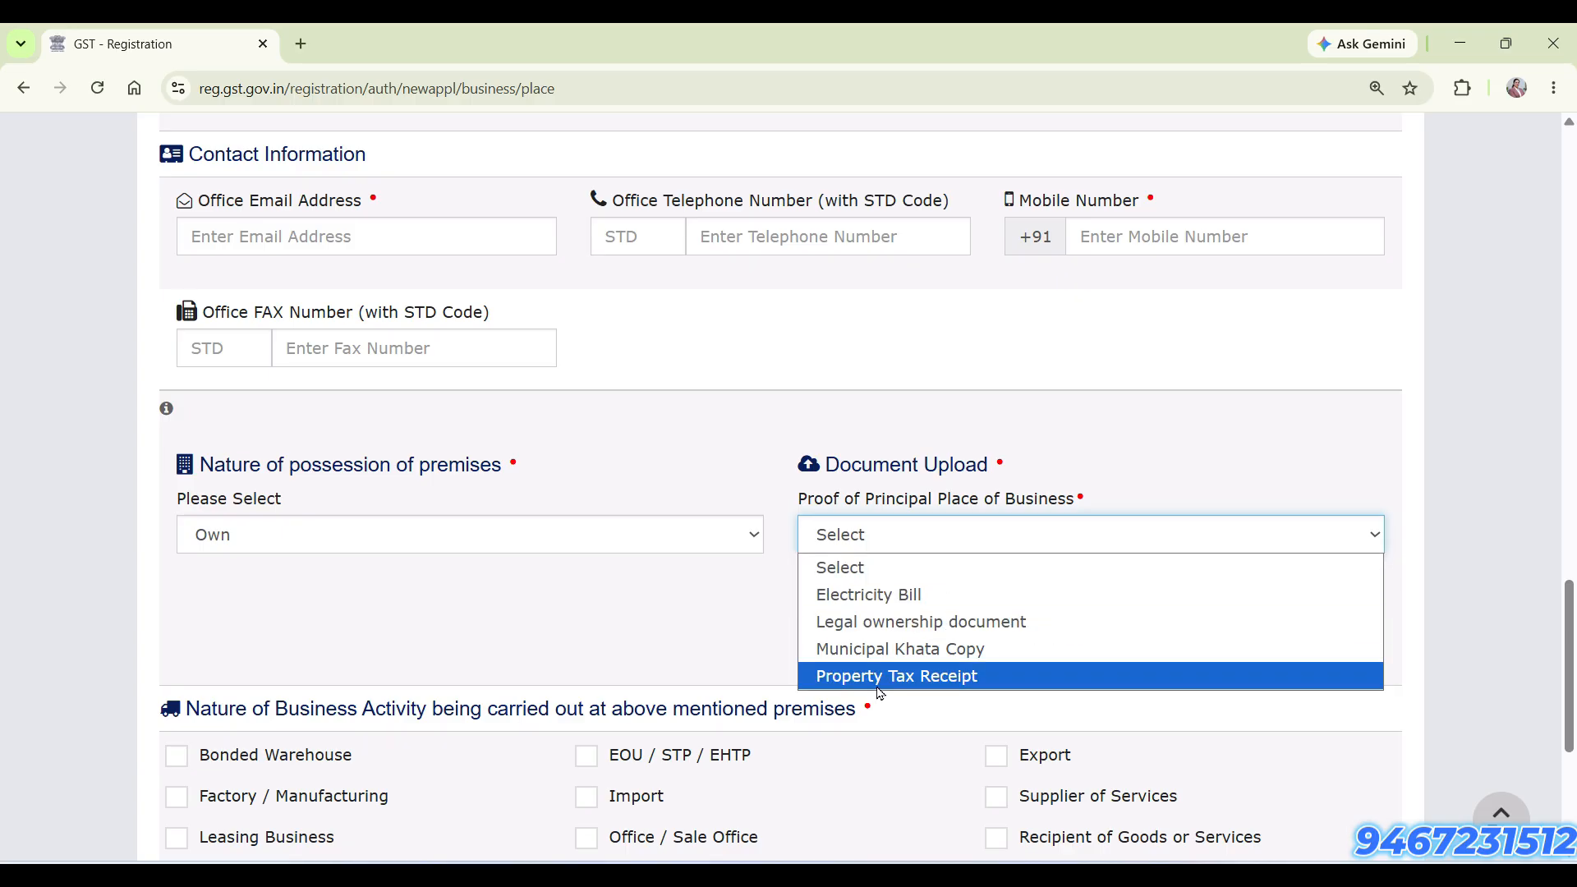
{"action": "left_click", "coordinate": [901, 635]}
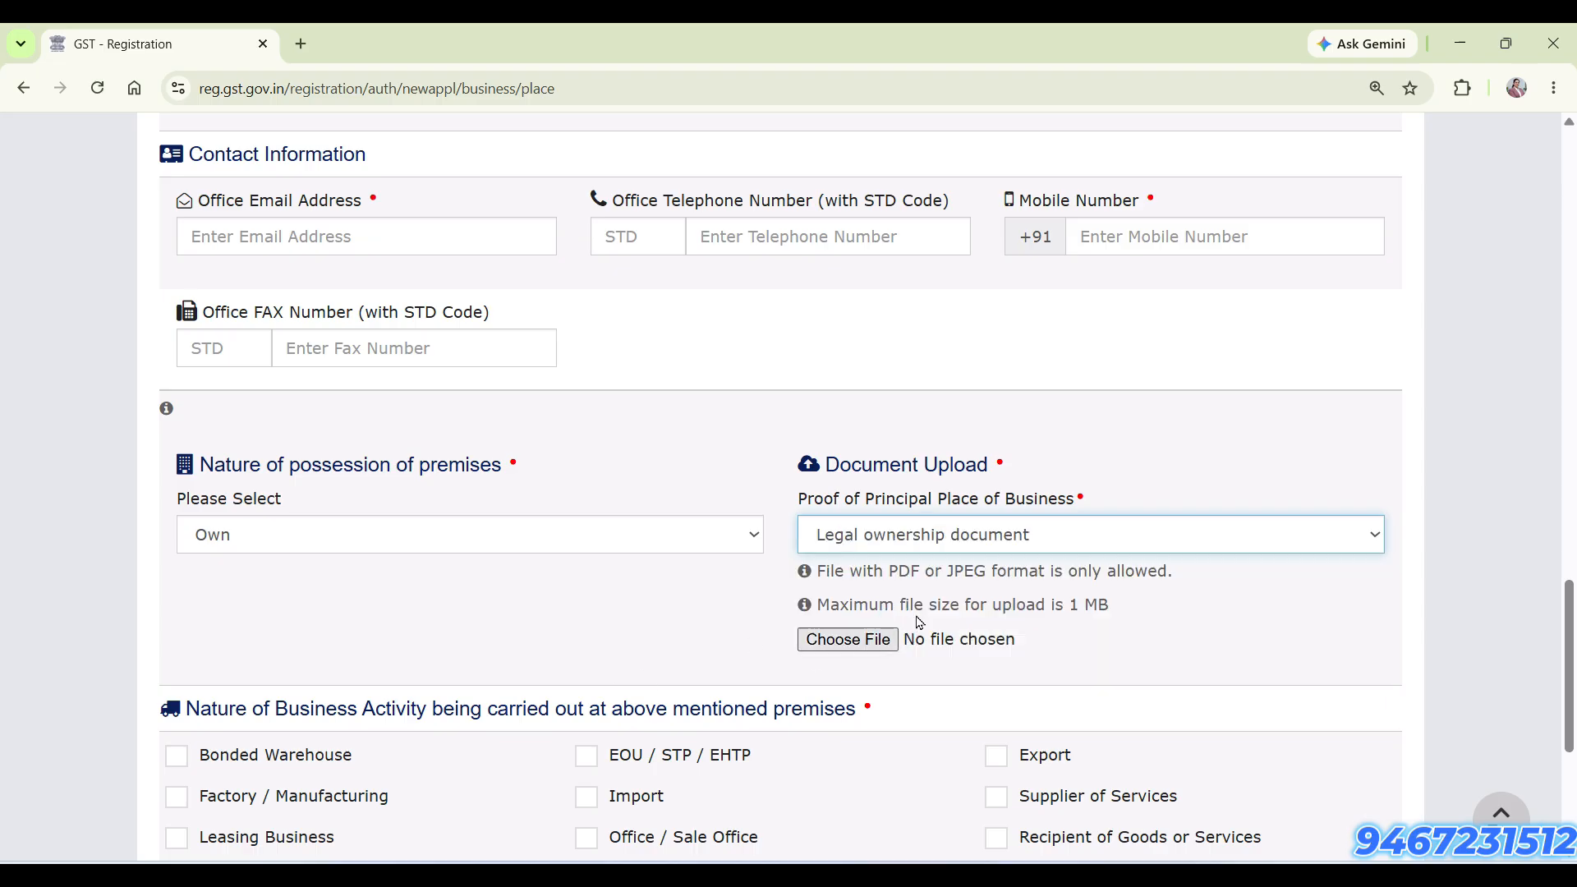
Save the principal place of business section and continue past the additional places of business to Goods and Services
{"action": "scroll", "coordinate": [553, 698], "scroll_direction": "down", "scroll_amount": 2}
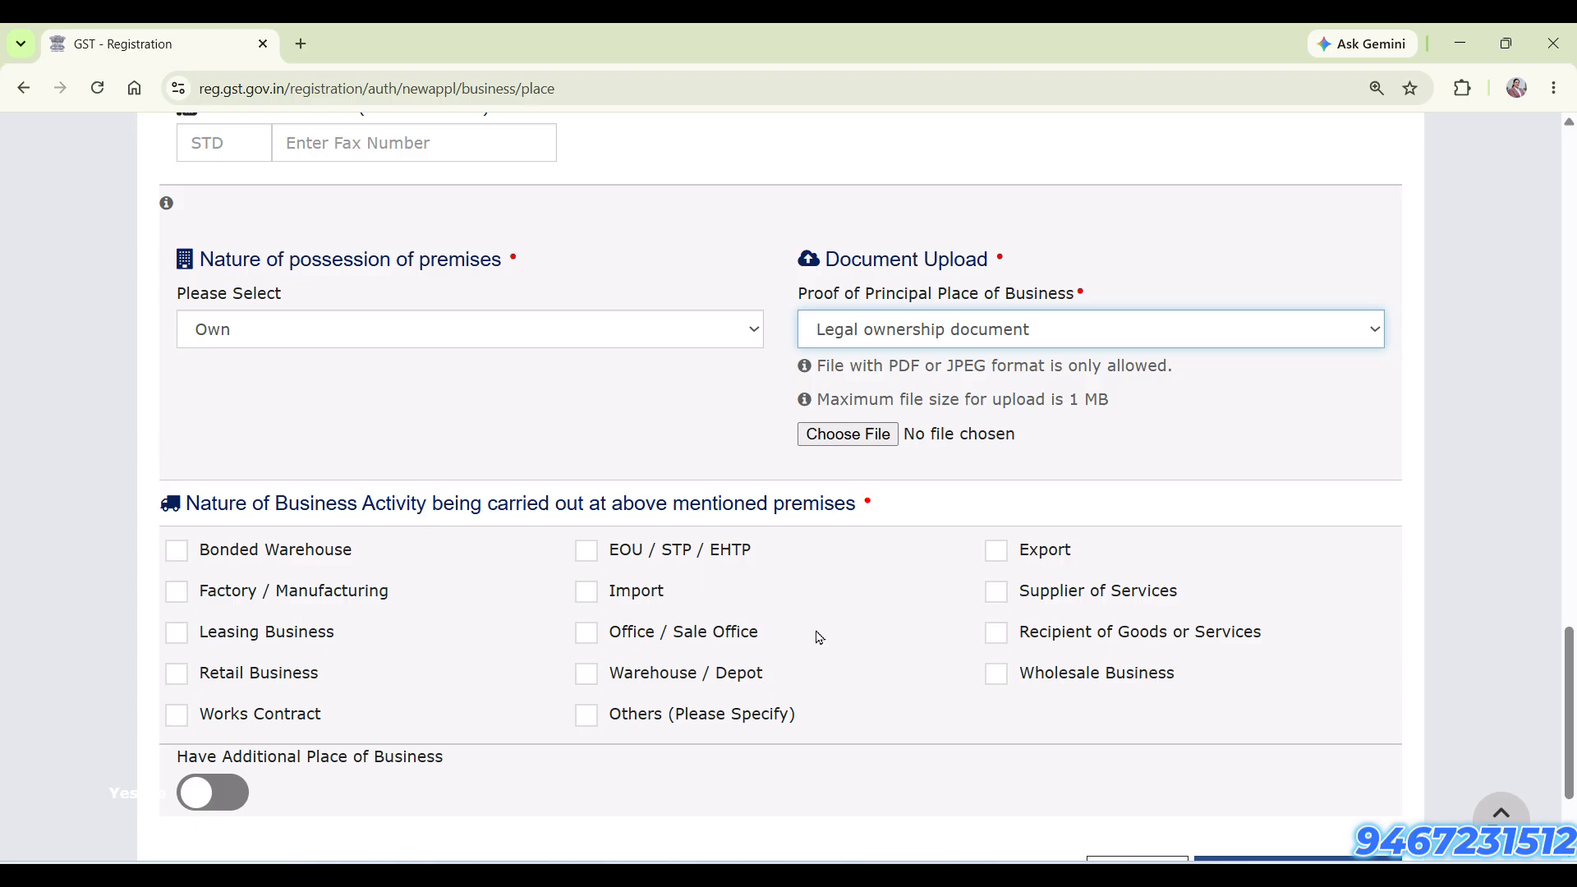
{"action": "scroll", "coordinate": [427, 730], "scroll_direction": "down", "scroll_amount": 2}
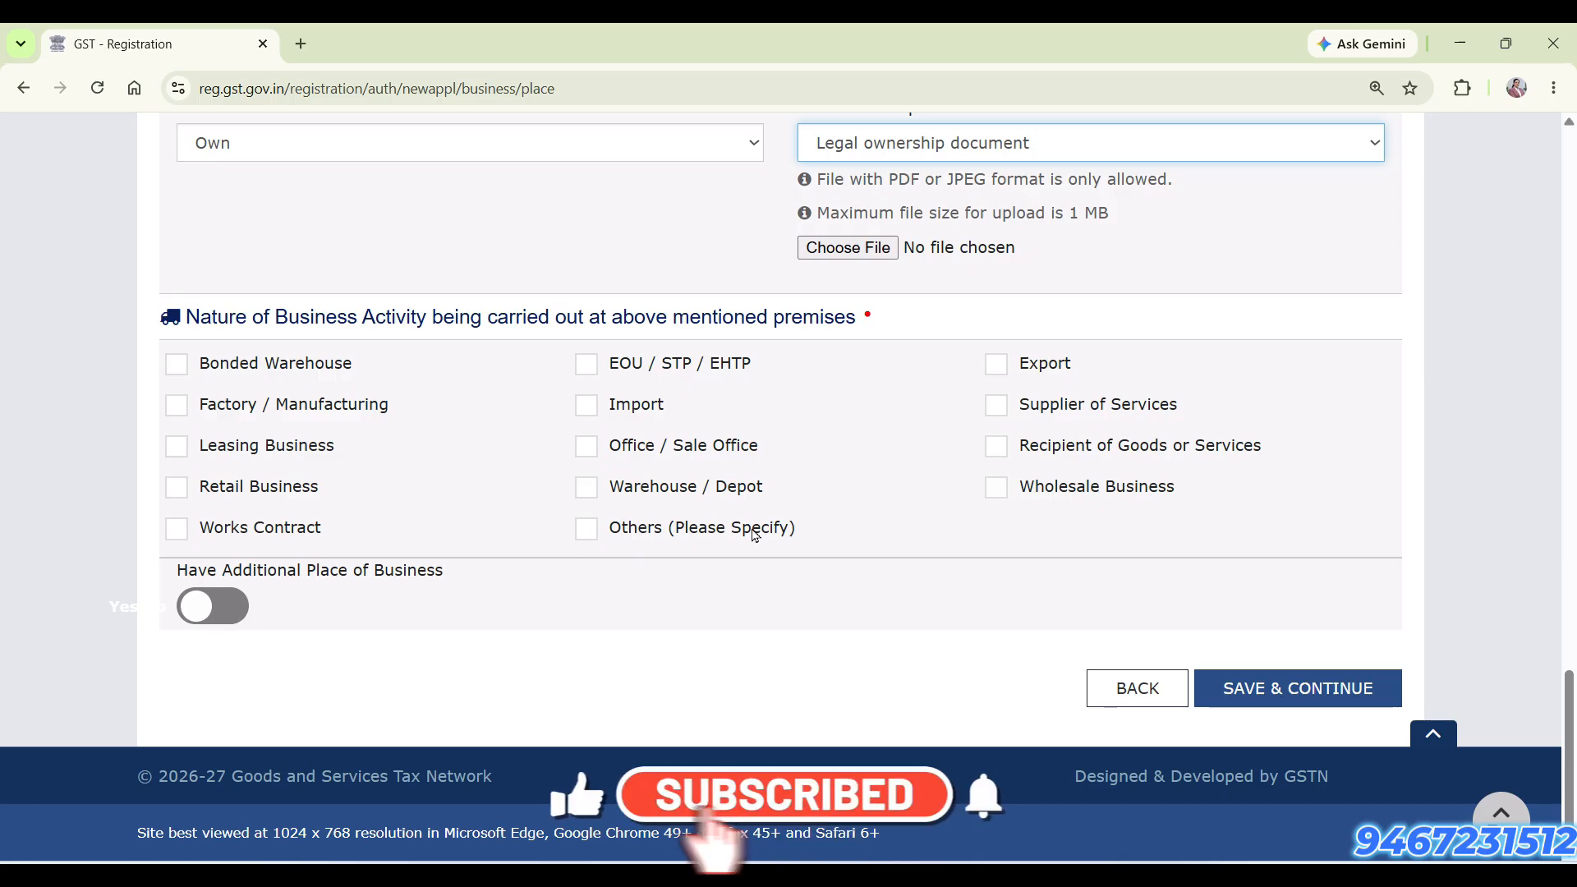
{"action": "left_click", "coordinate": [1282, 688]}
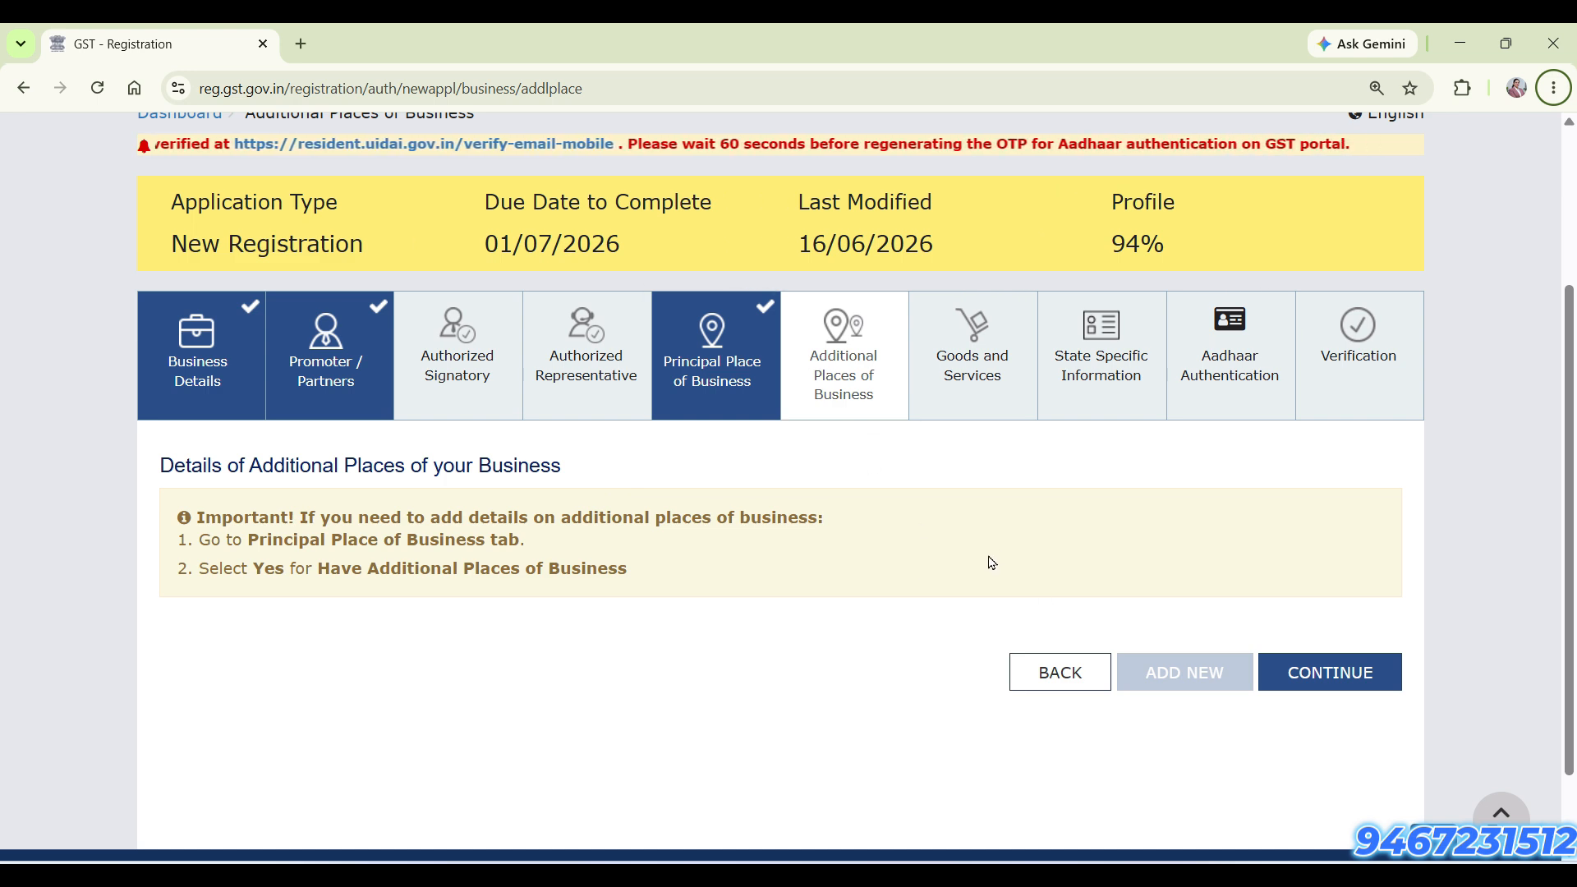
{"action": "left_click", "coordinate": [1377, 680]}
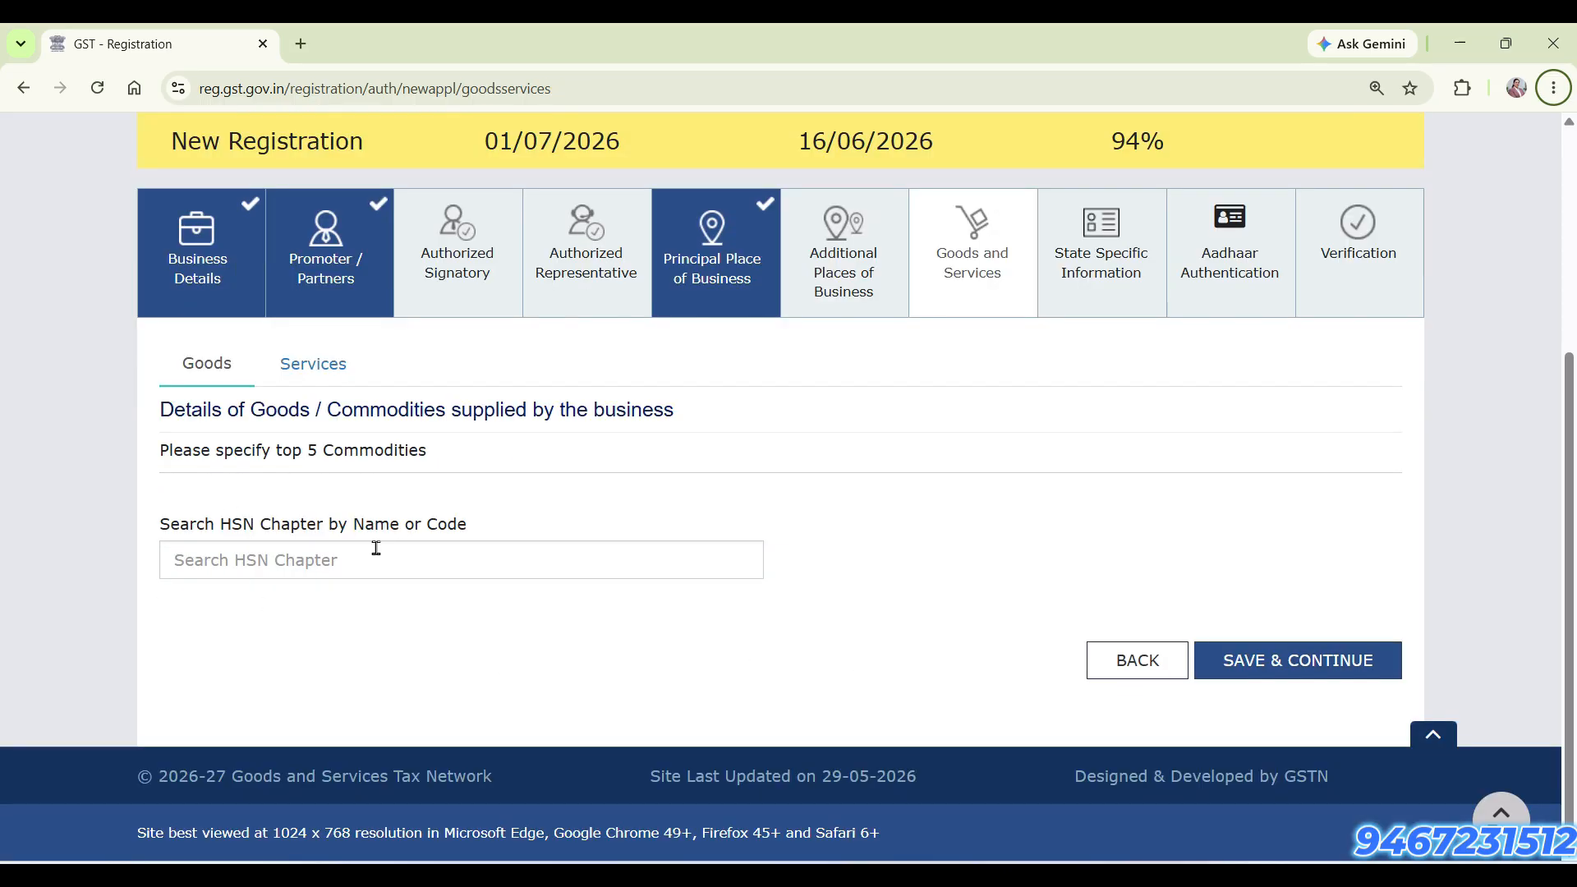
Look over the HSN chapter search for goods, and open the service classification code search for services
{"action": "left_click", "coordinate": [169, 416]}
{"action": "left_click_drag", "start_coordinate": [169, 416], "coordinate": [593, 429]}
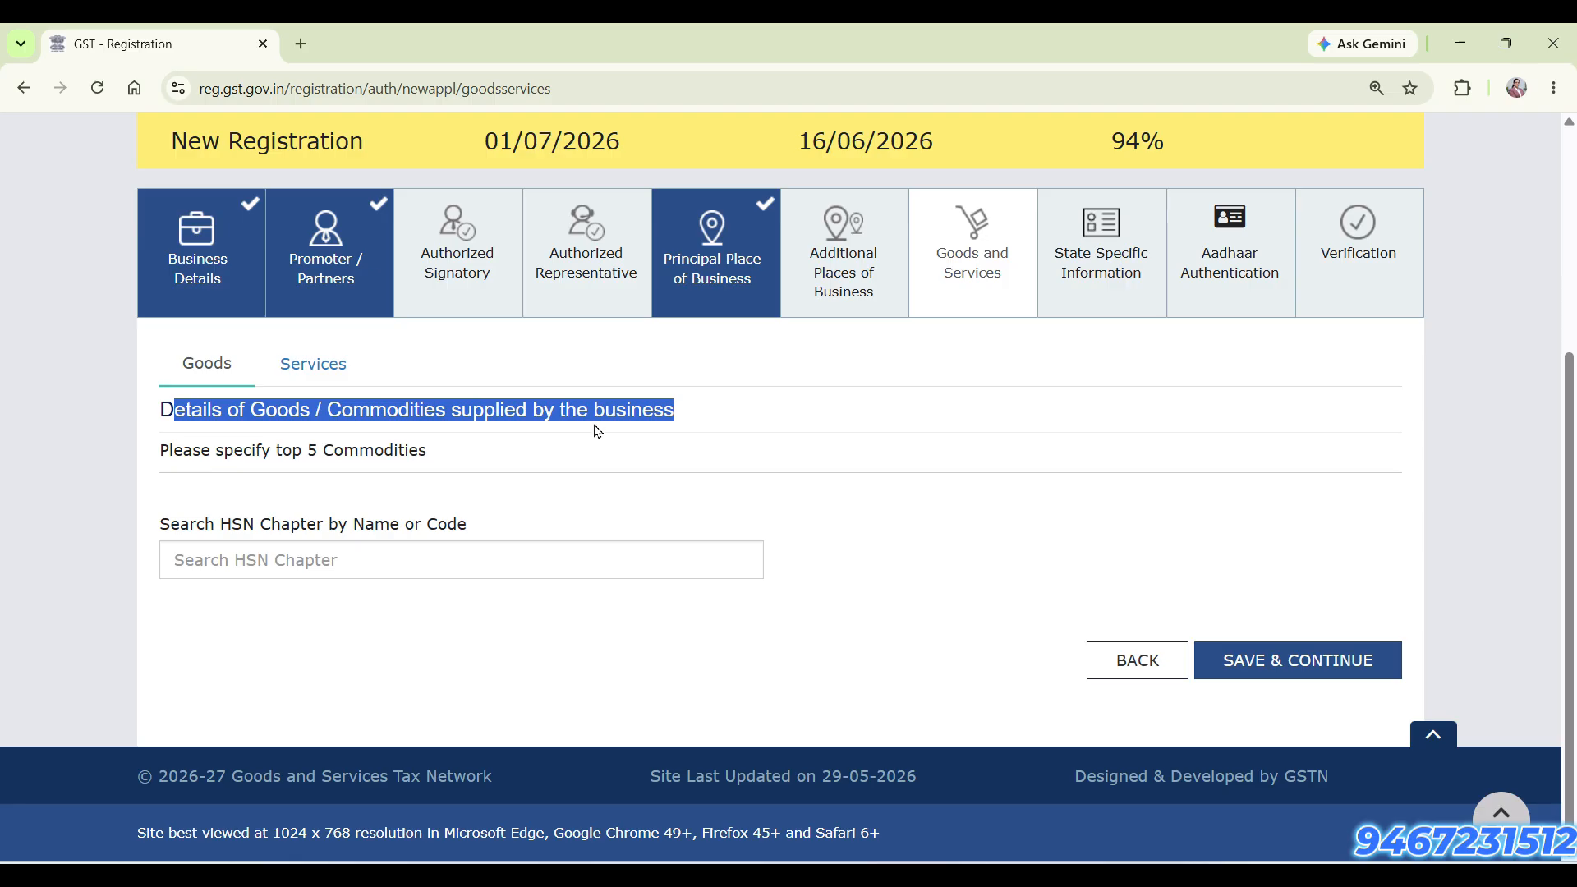
{"action": "left_click", "coordinate": [398, 412]}
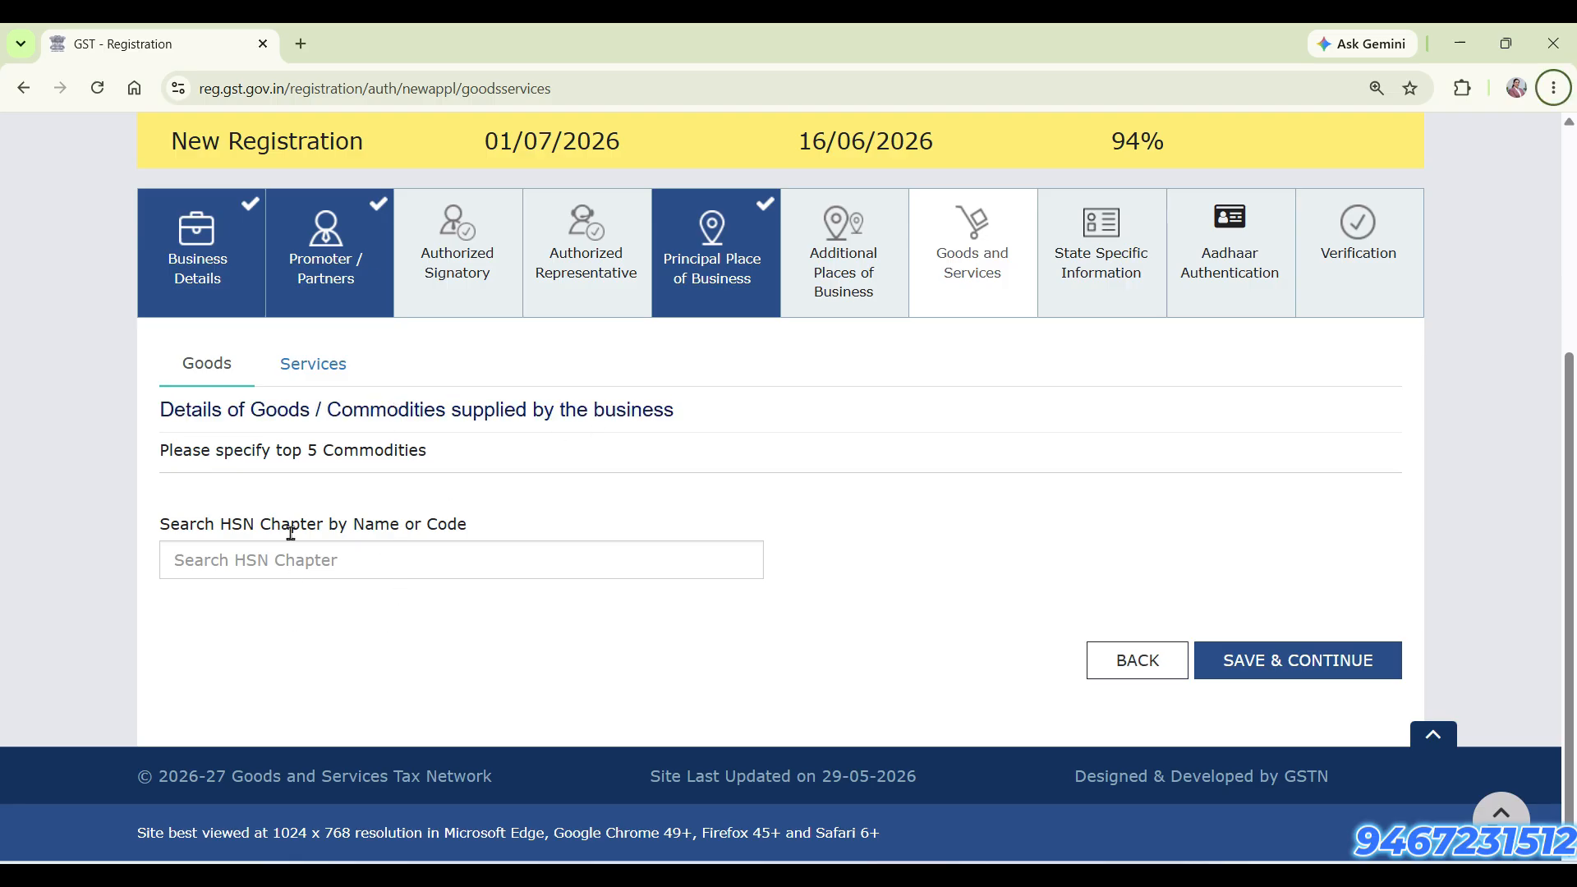
{"action": "left_click", "coordinate": [235, 570]}
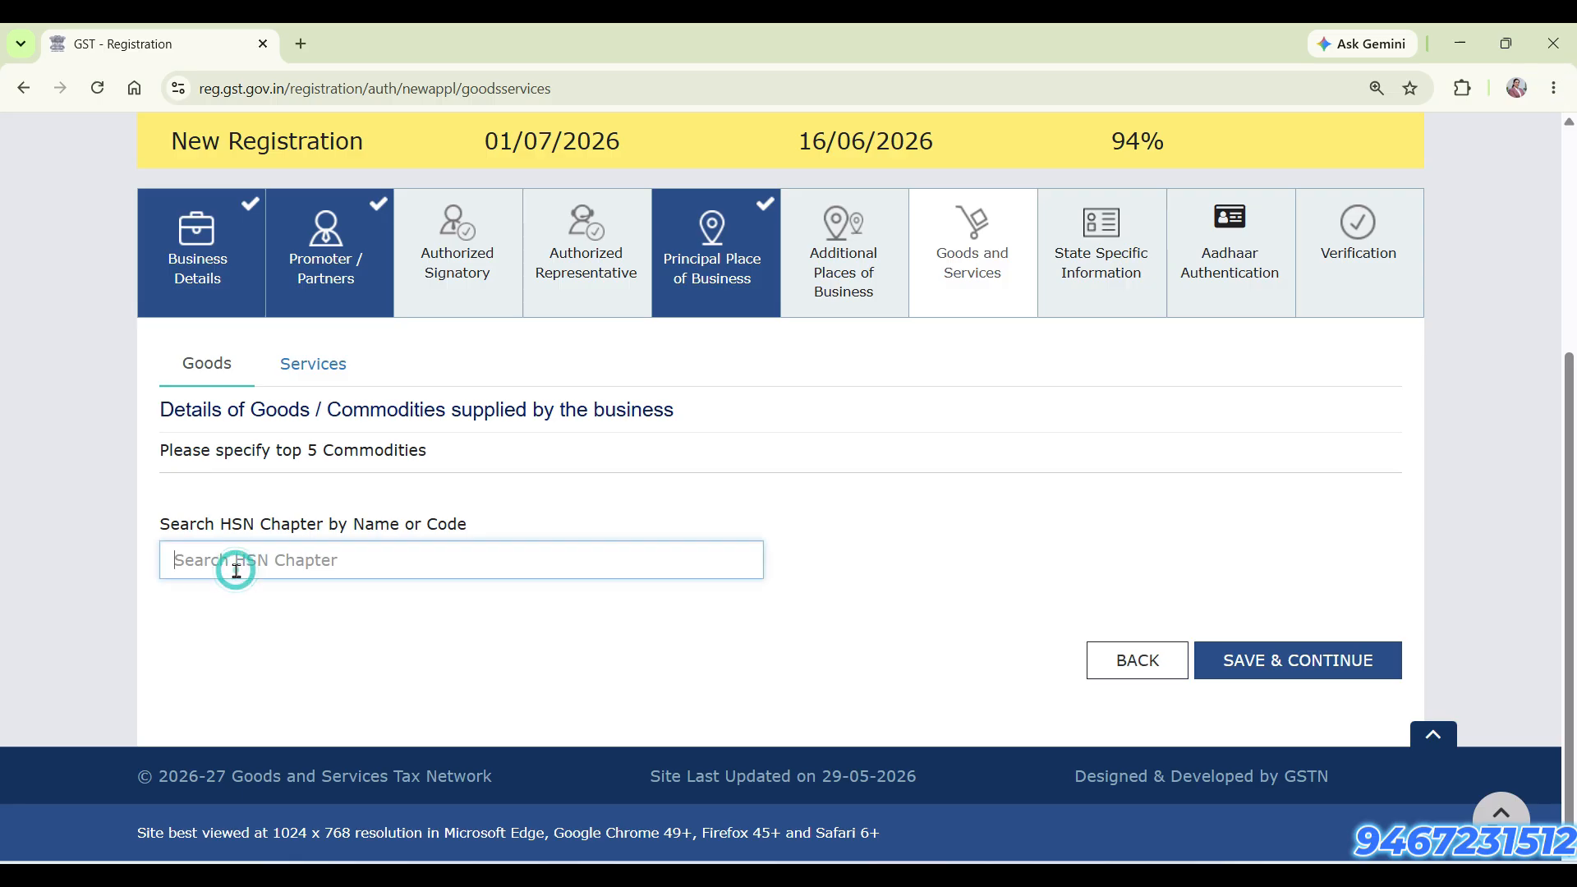
{"action": "left_click", "coordinate": [325, 381]}
{"action": "left_click", "coordinate": [372, 559]}
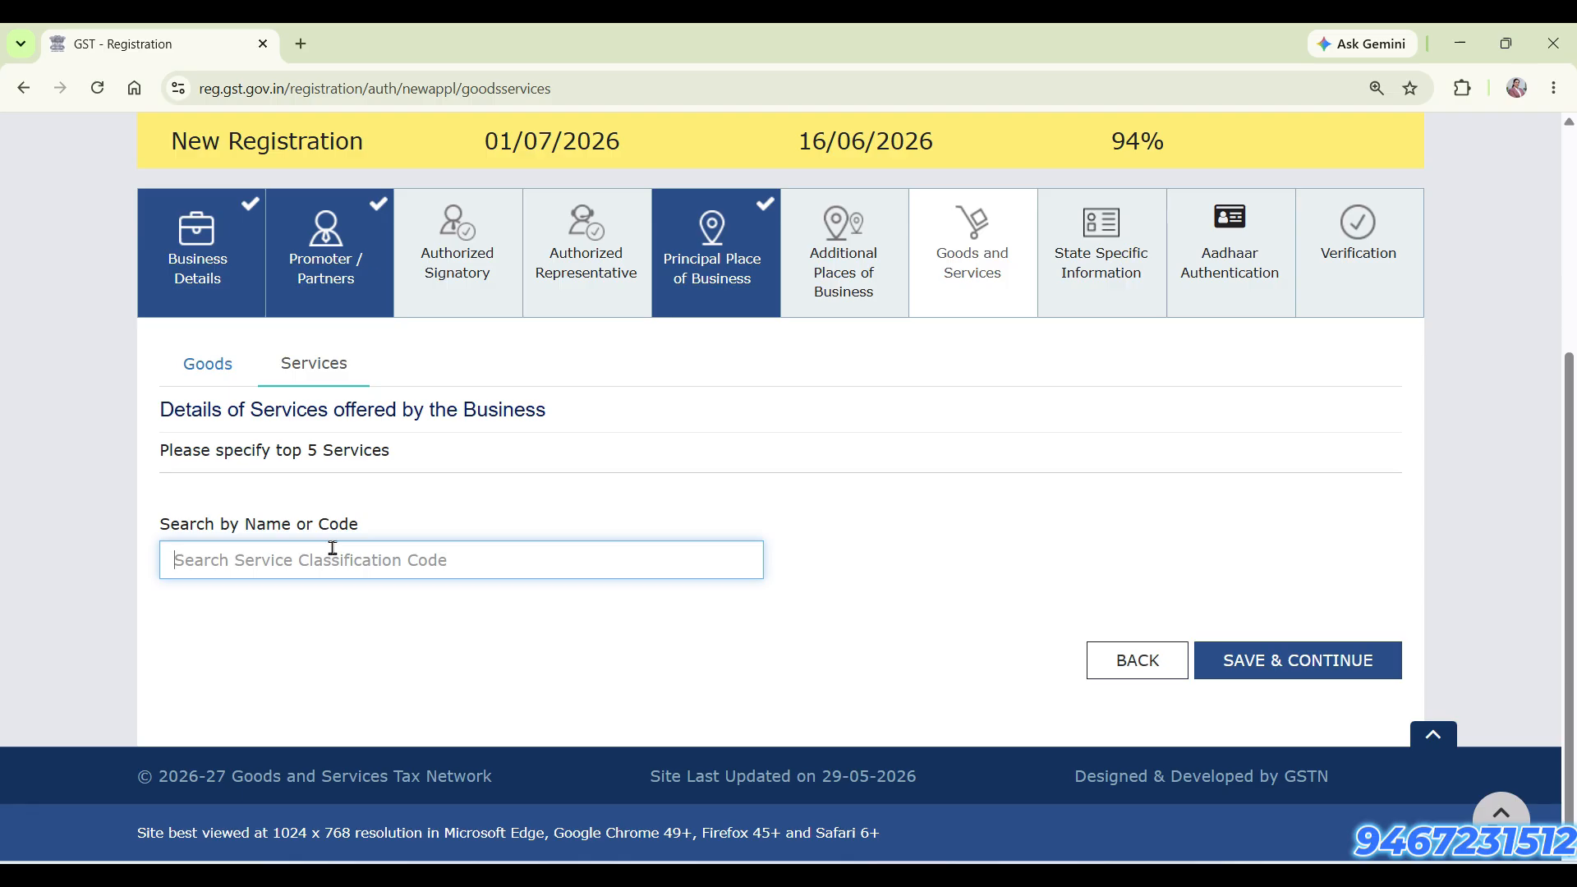
Search the service classification codes for "constr", add 9954 Construction services to the list of services, and save the Goods and Services section
{"action": "type", "text": "c"}
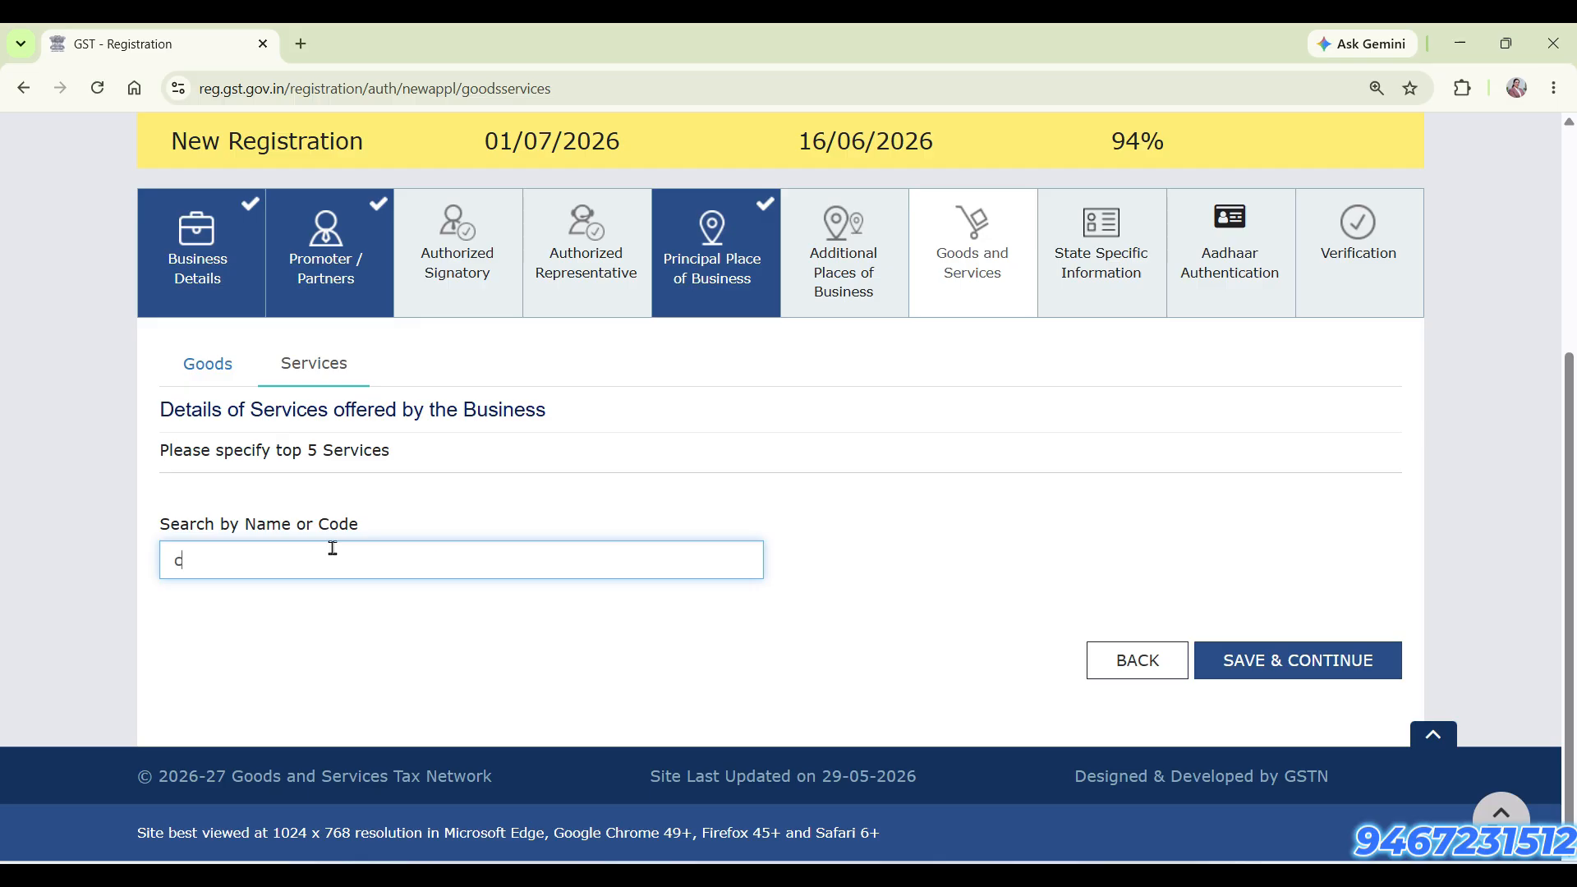
{"action": "type", "text": "onstr"}
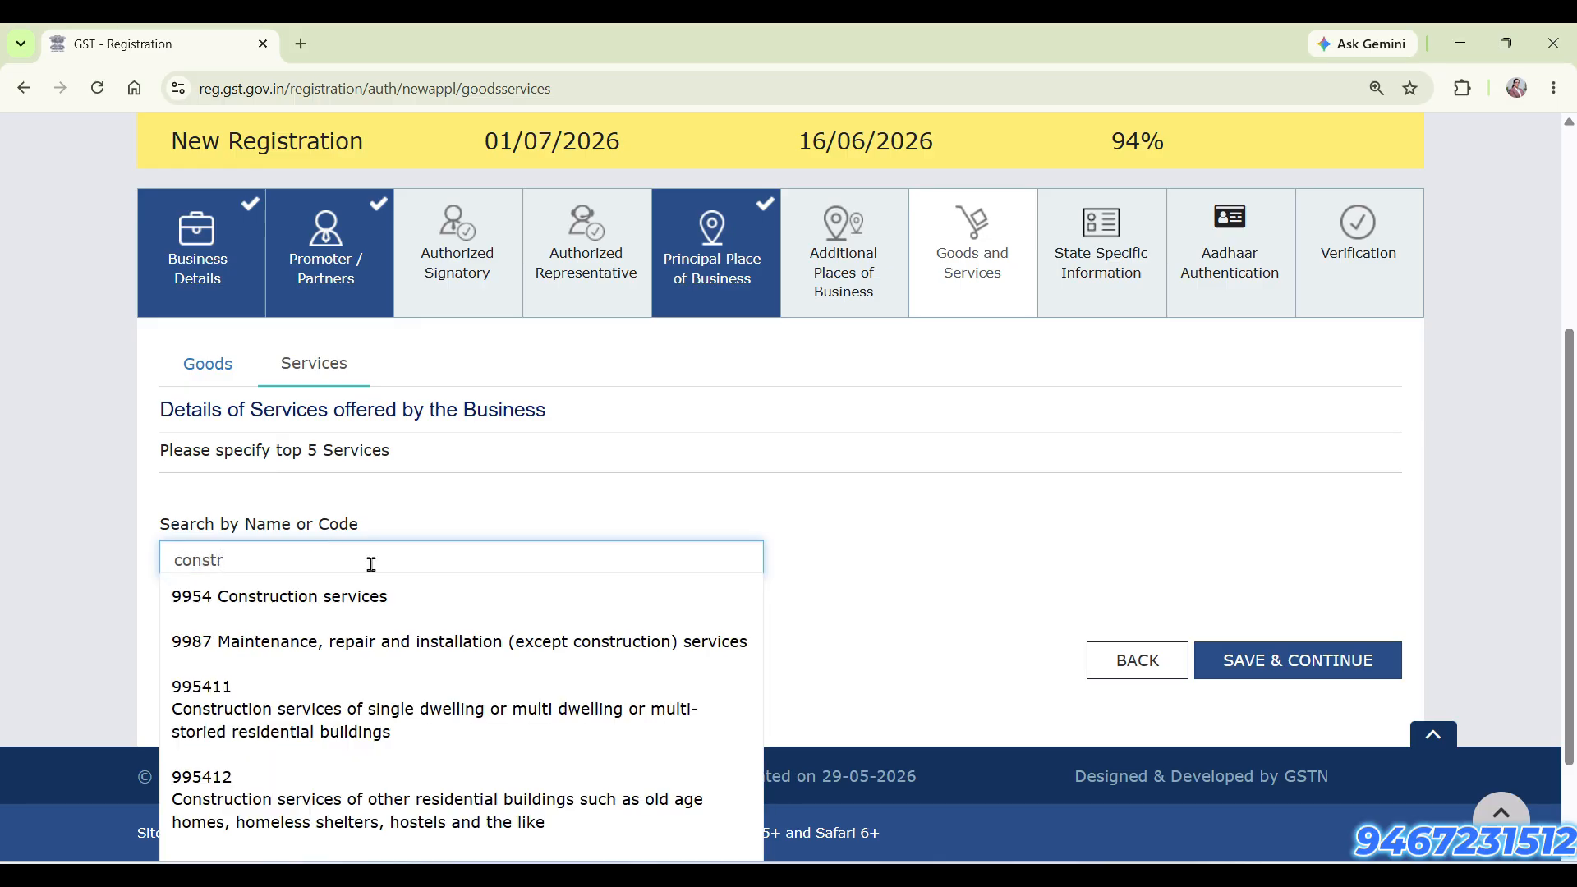
{"action": "left_click", "coordinate": [338, 596]}
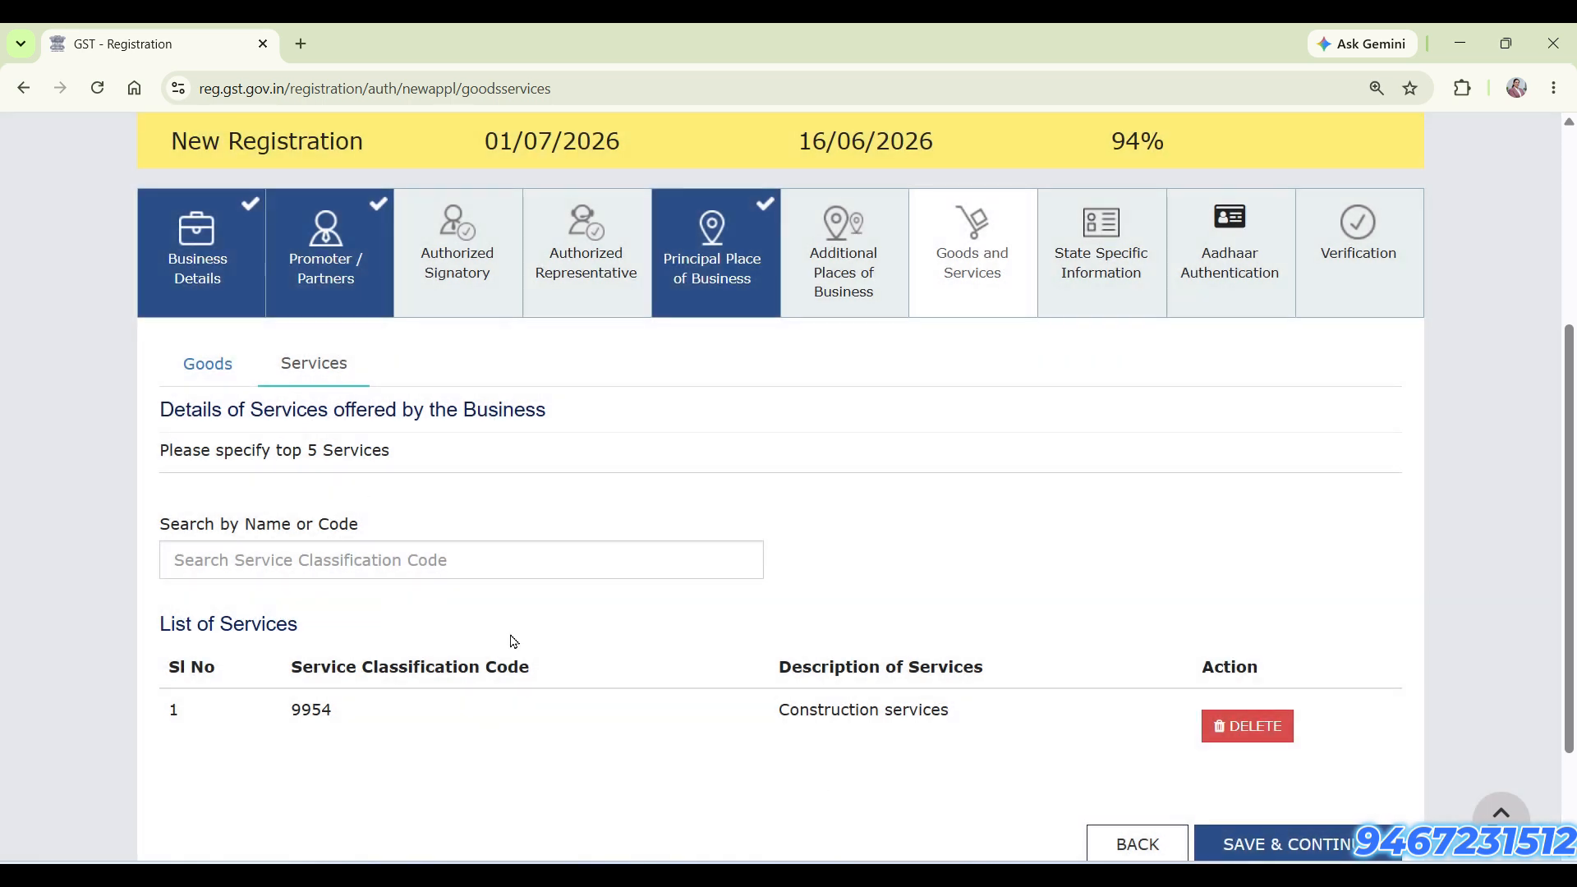
{"action": "scroll", "coordinate": [782, 647], "scroll_direction": "down", "scroll_amount": 2}
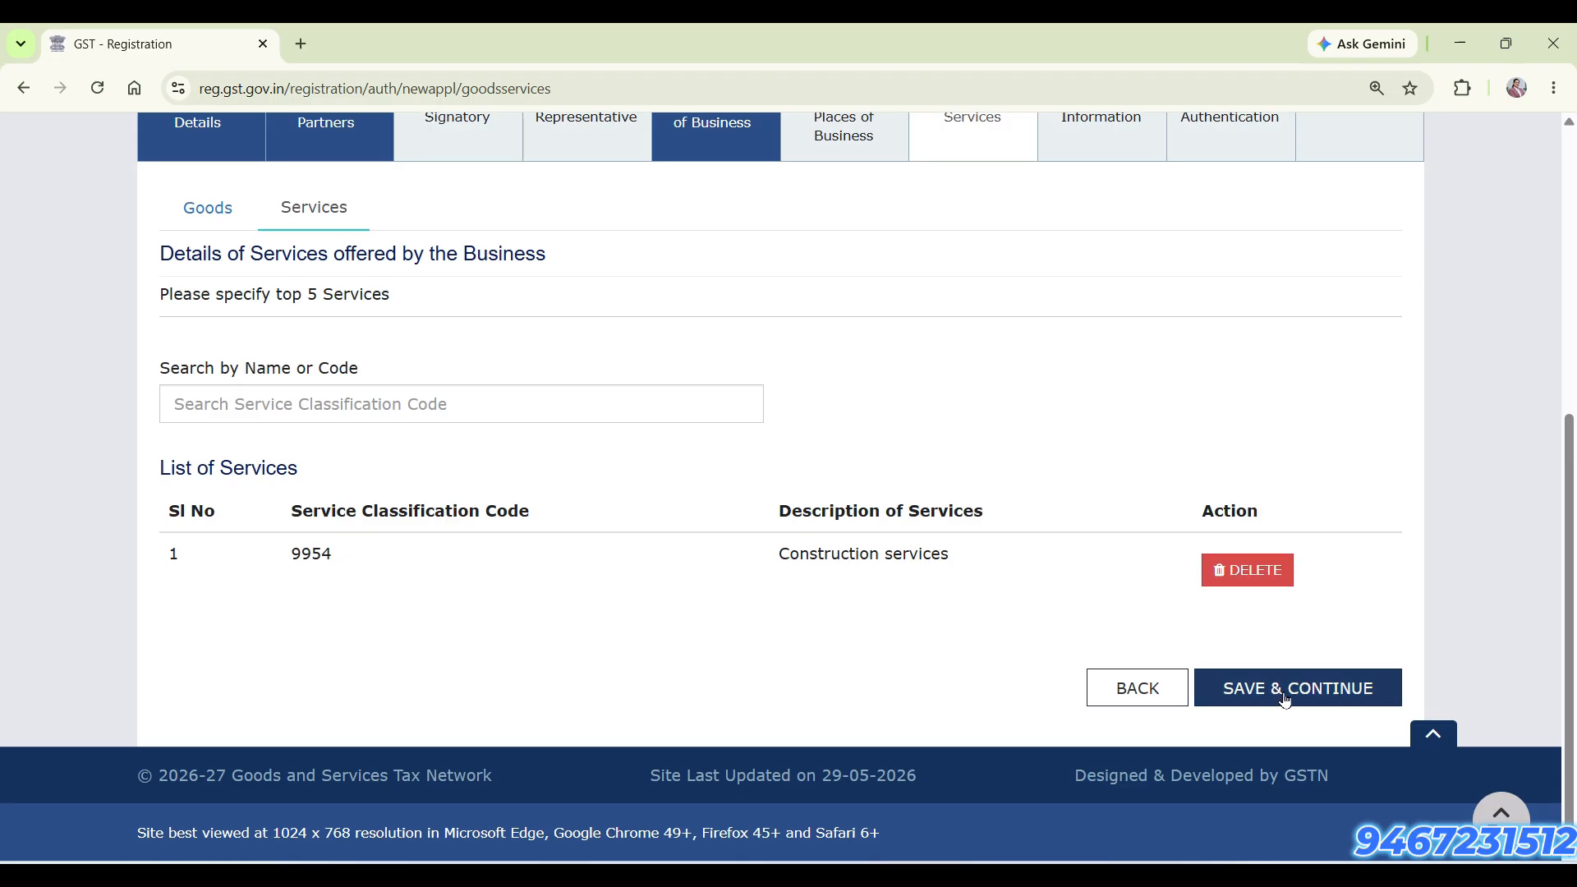
{"action": "left_click", "coordinate": [406, 412]}
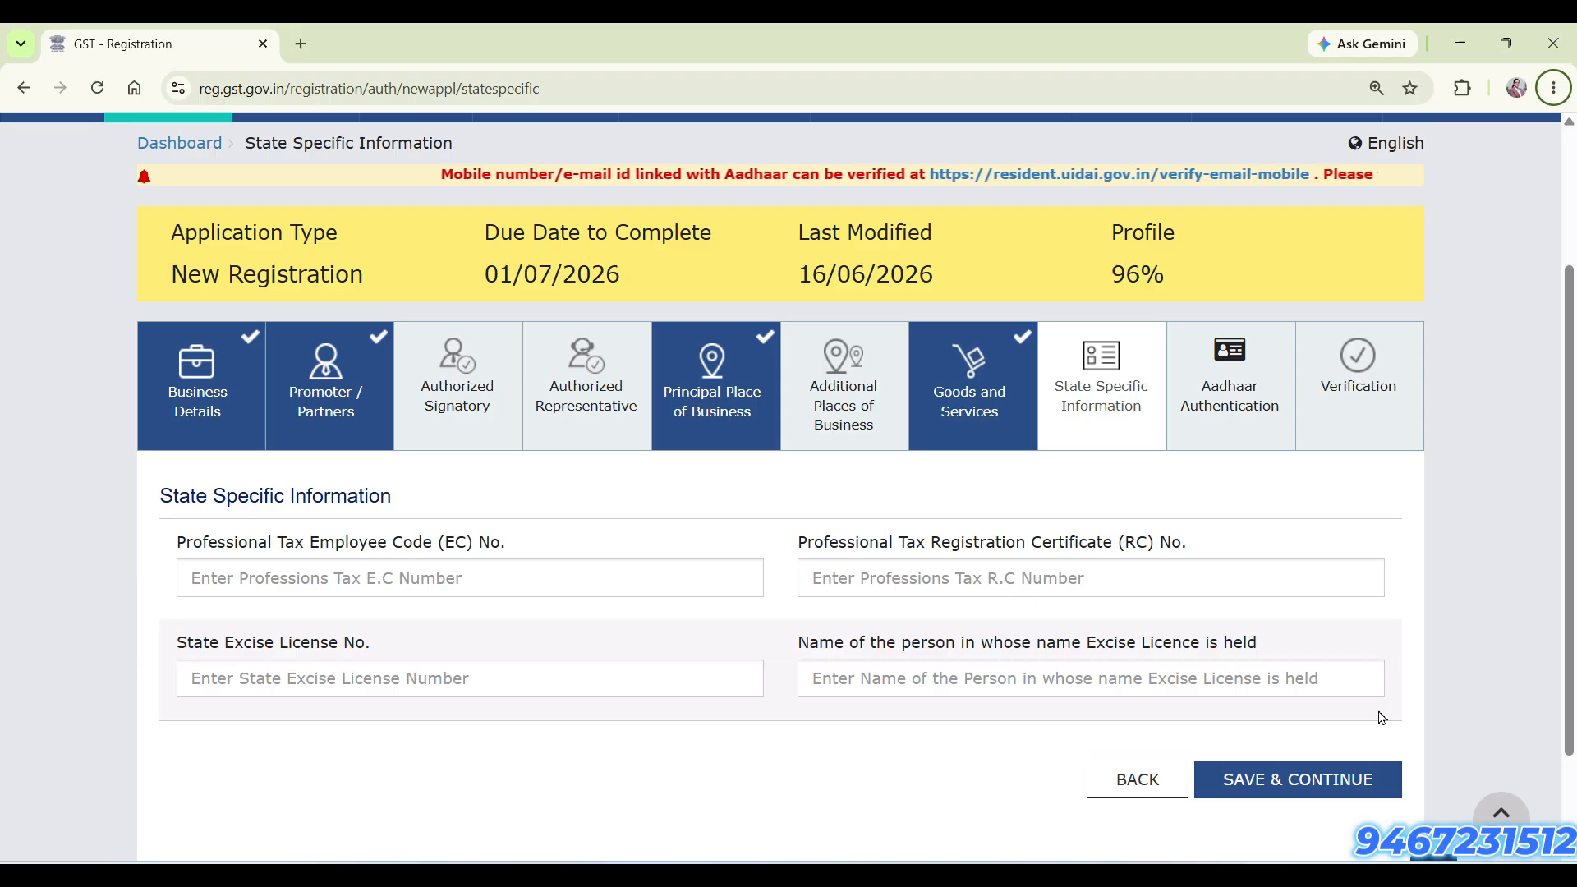
Save the State Specific Information section with its fields left blank, and accept the truthfulness declaration in the Verification section
{"action": "left_click", "coordinate": [1348, 780]}
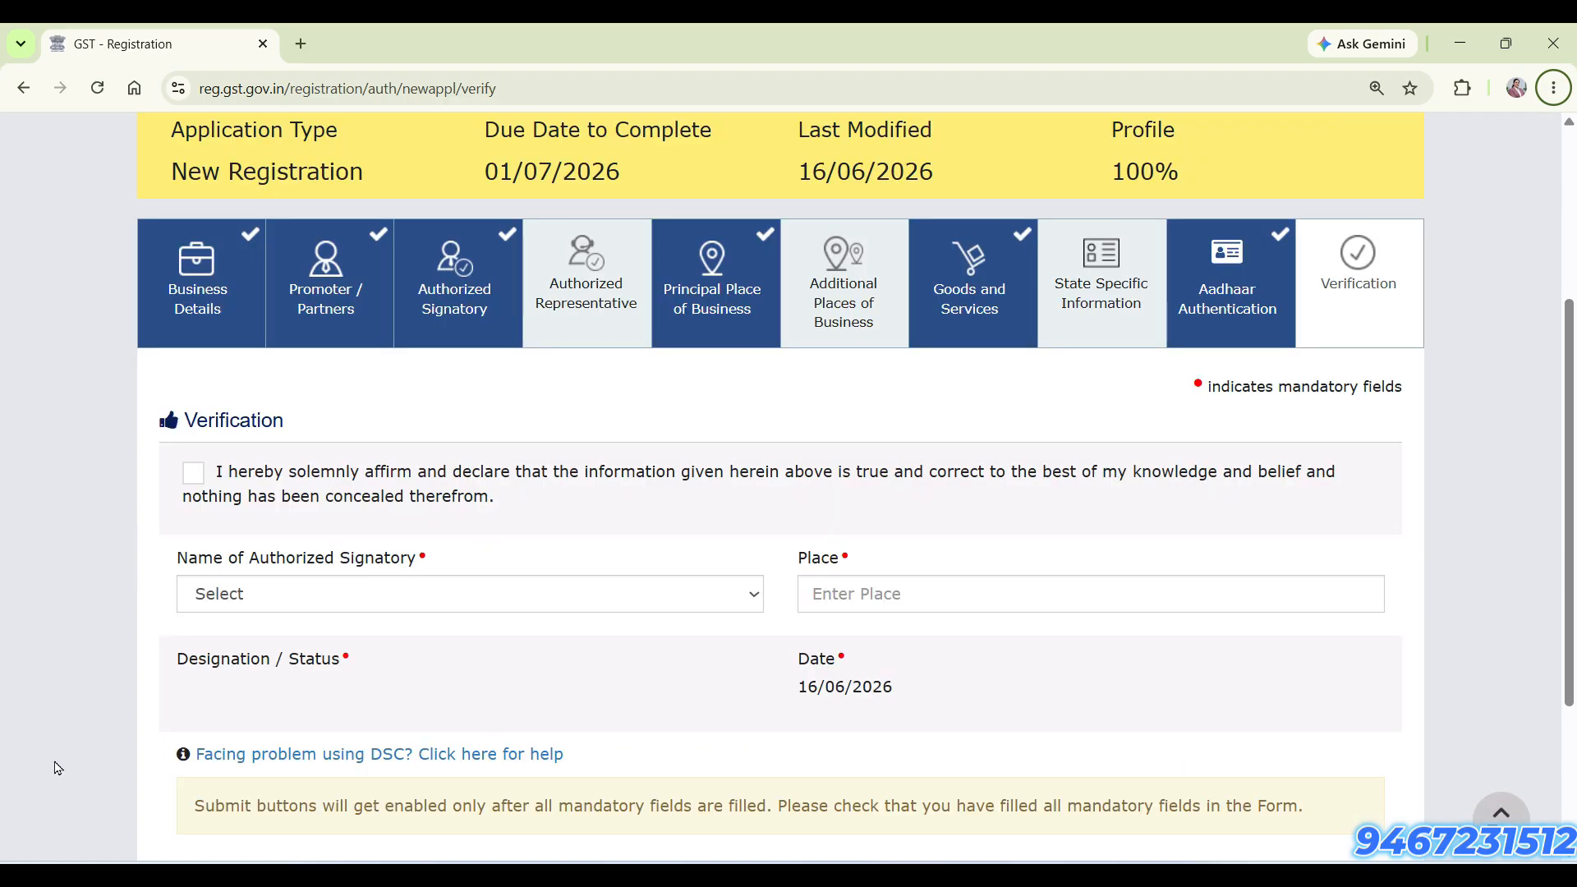
{"action": "left_click", "coordinate": [192, 475]}
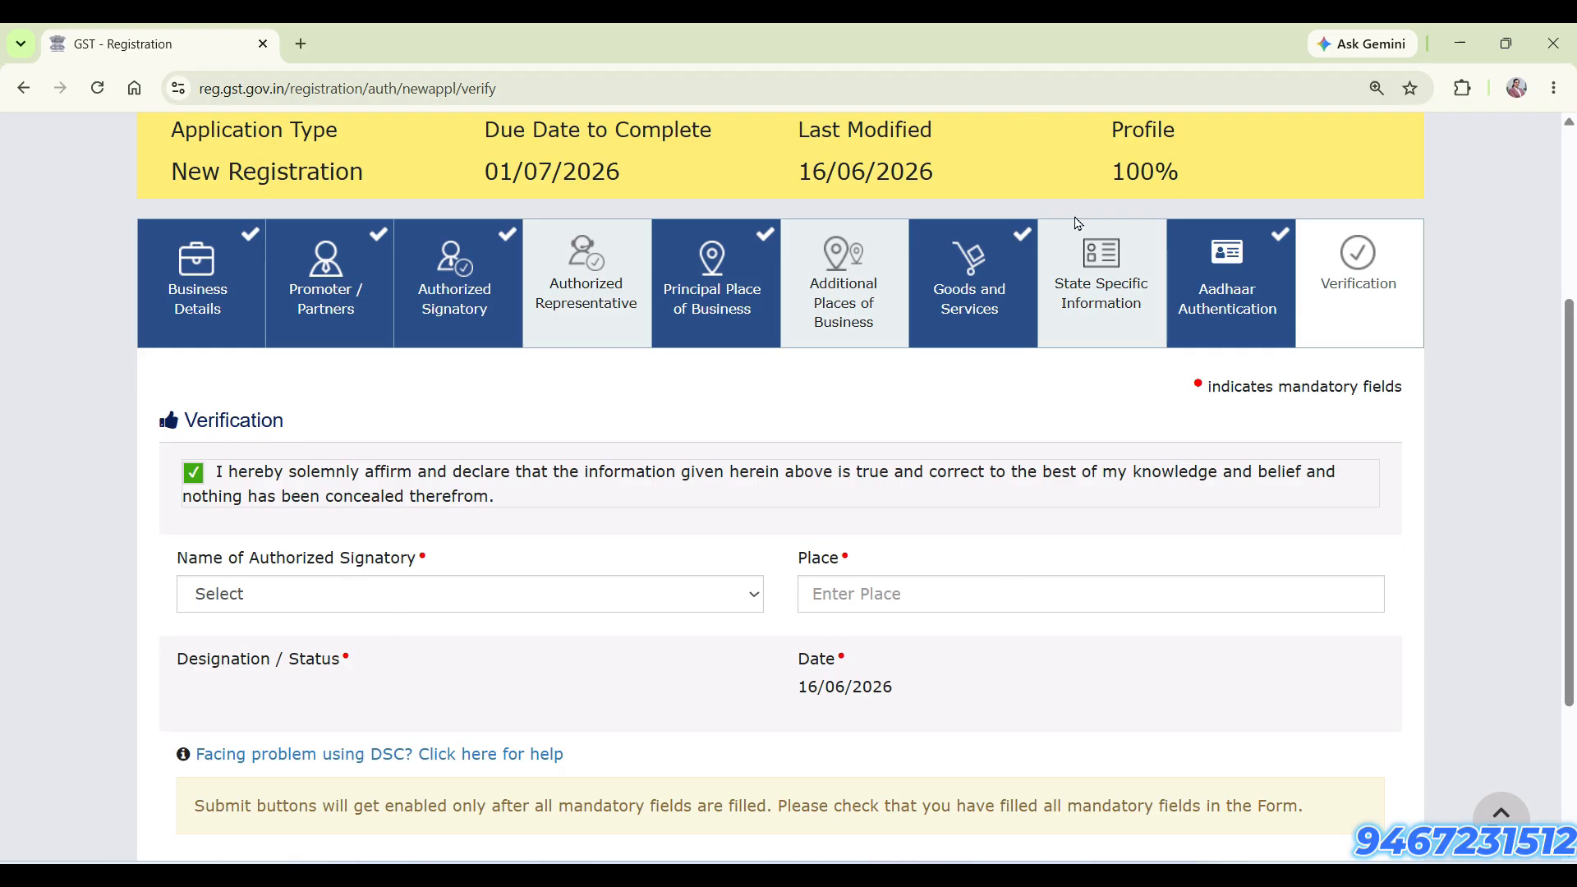
{"action": "scroll", "coordinate": [1066, 486], "scroll_direction": "down", "scroll_amount": 3}
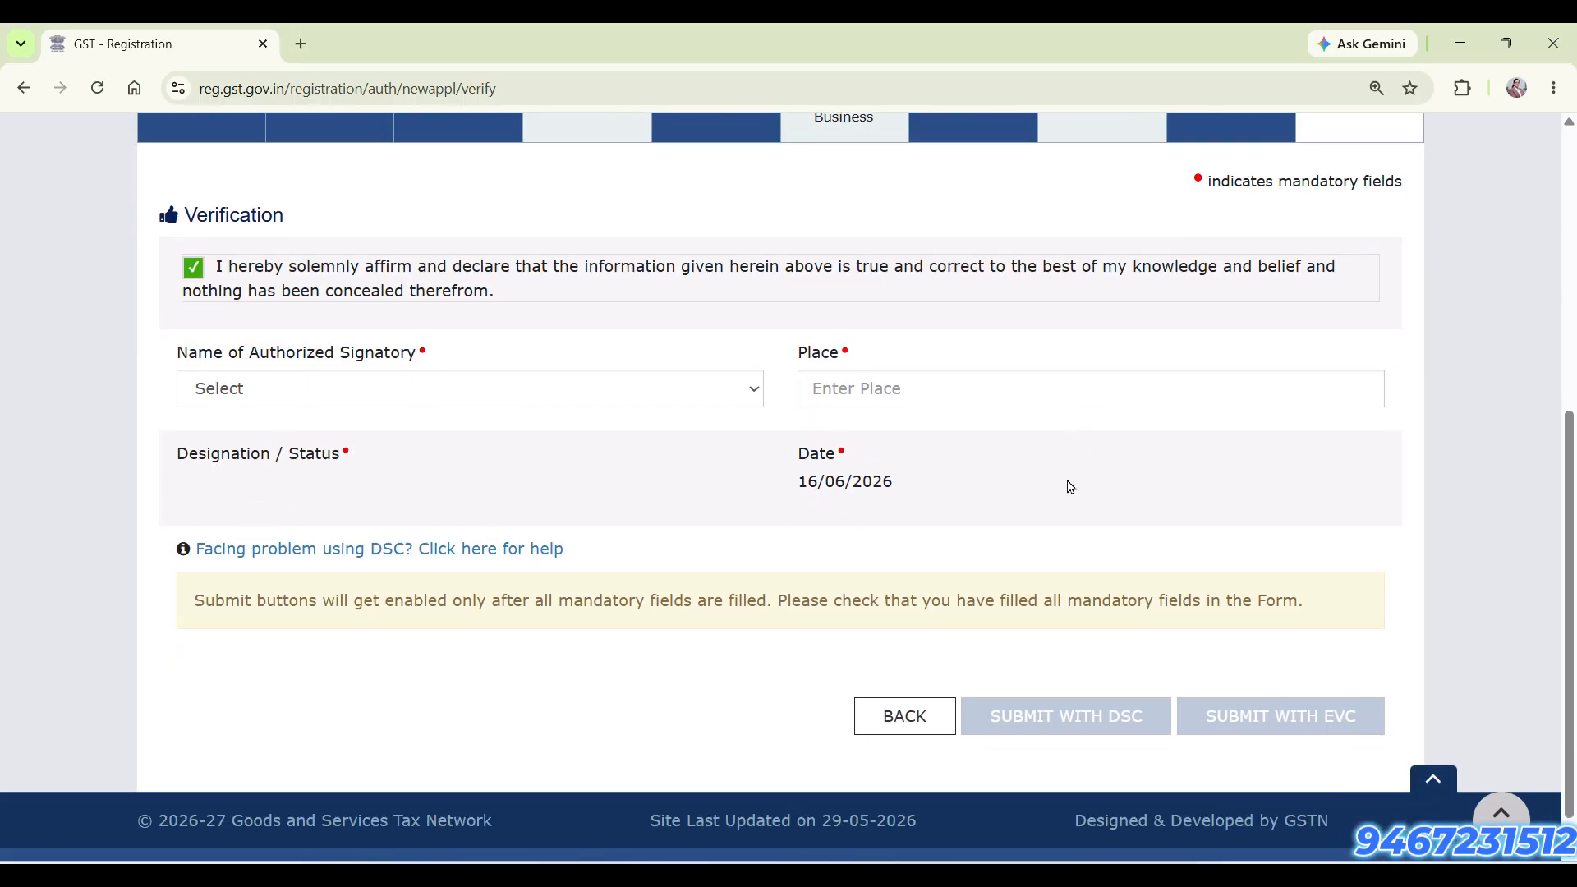